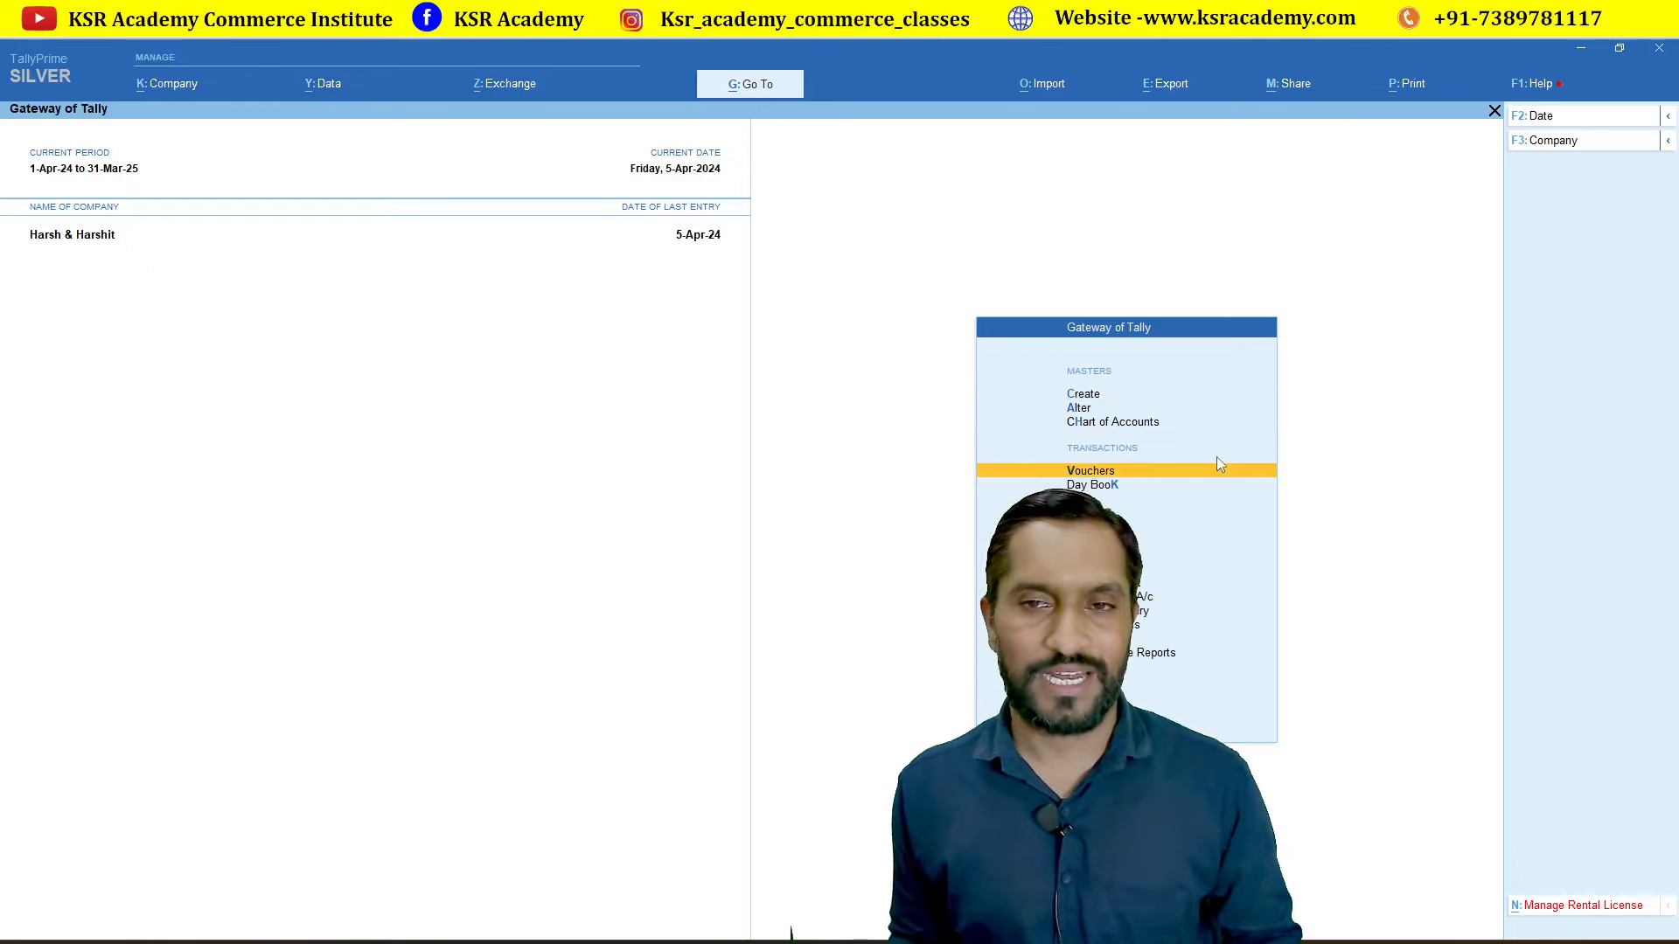
- Start a new purchase voucher and change its mode to Accounting Invoice
{"action": "left_click", "coordinate": [1221, 465]}
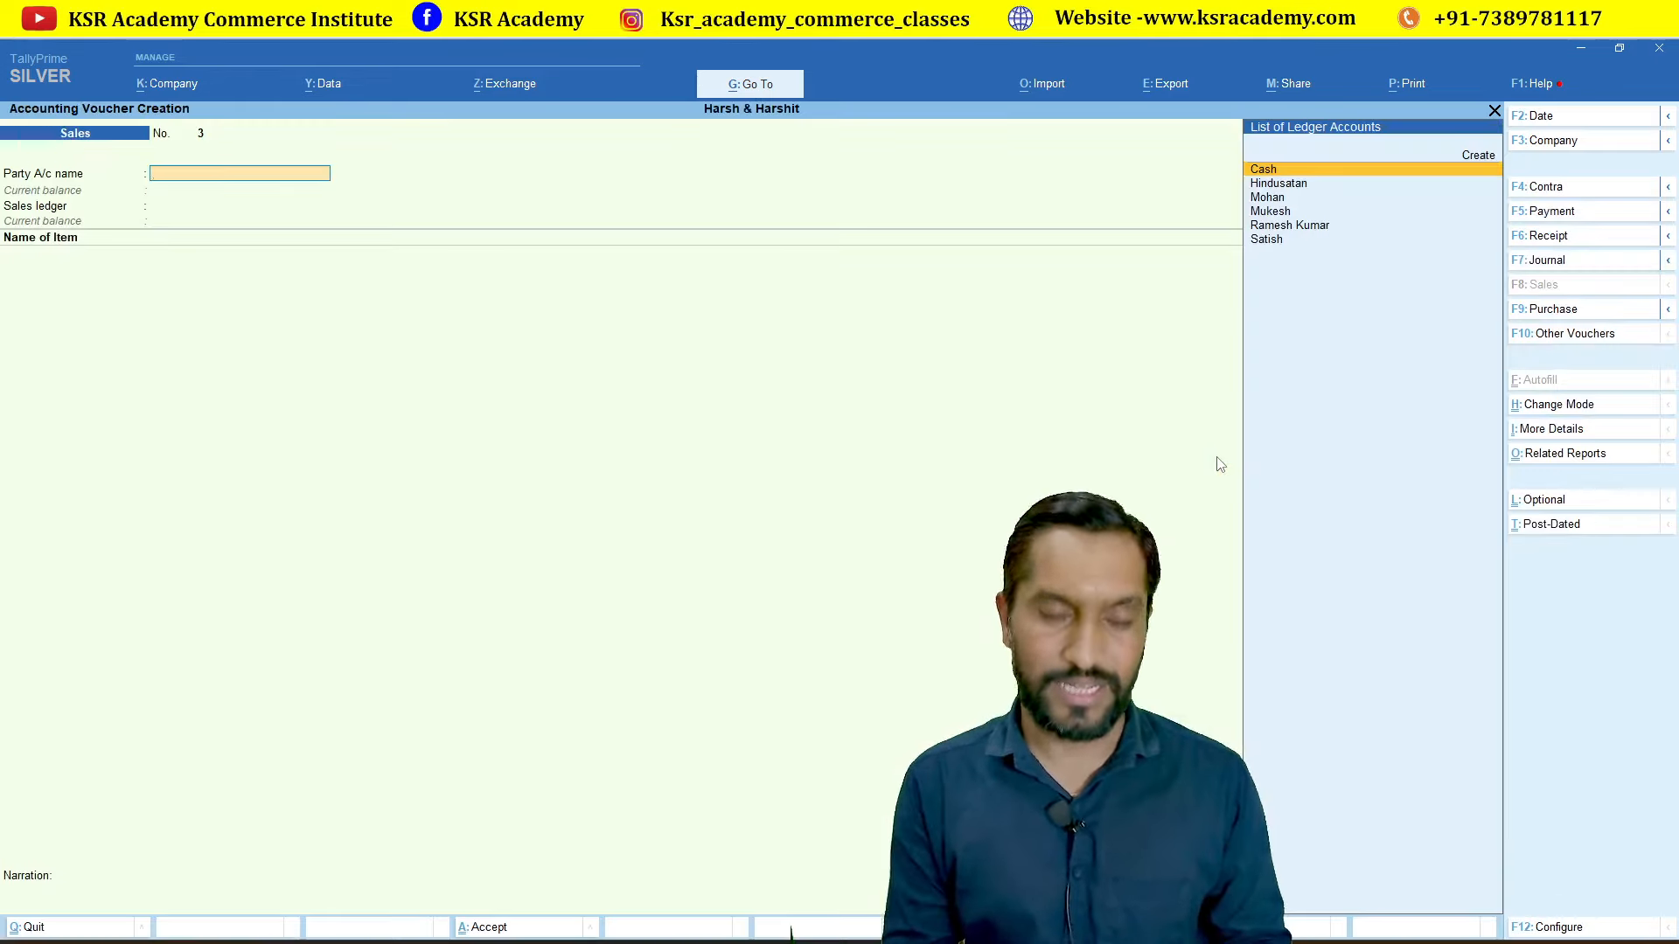
{"action": "key", "text": "F9"}
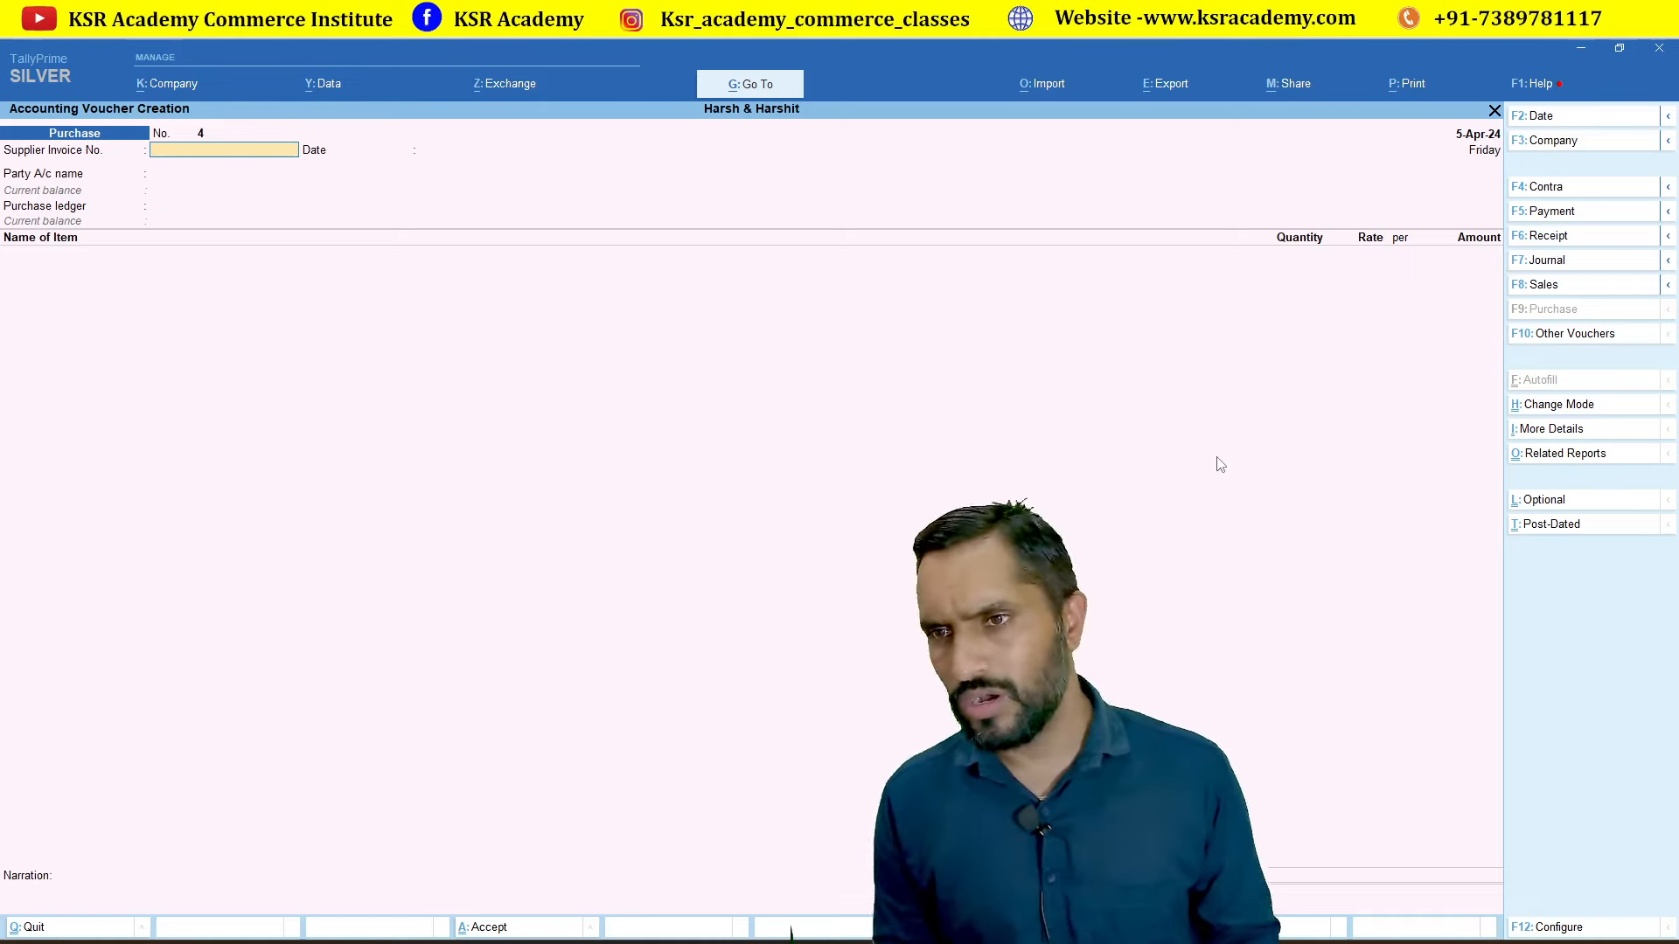
{"action": "key", "text": "ctrl+h"}
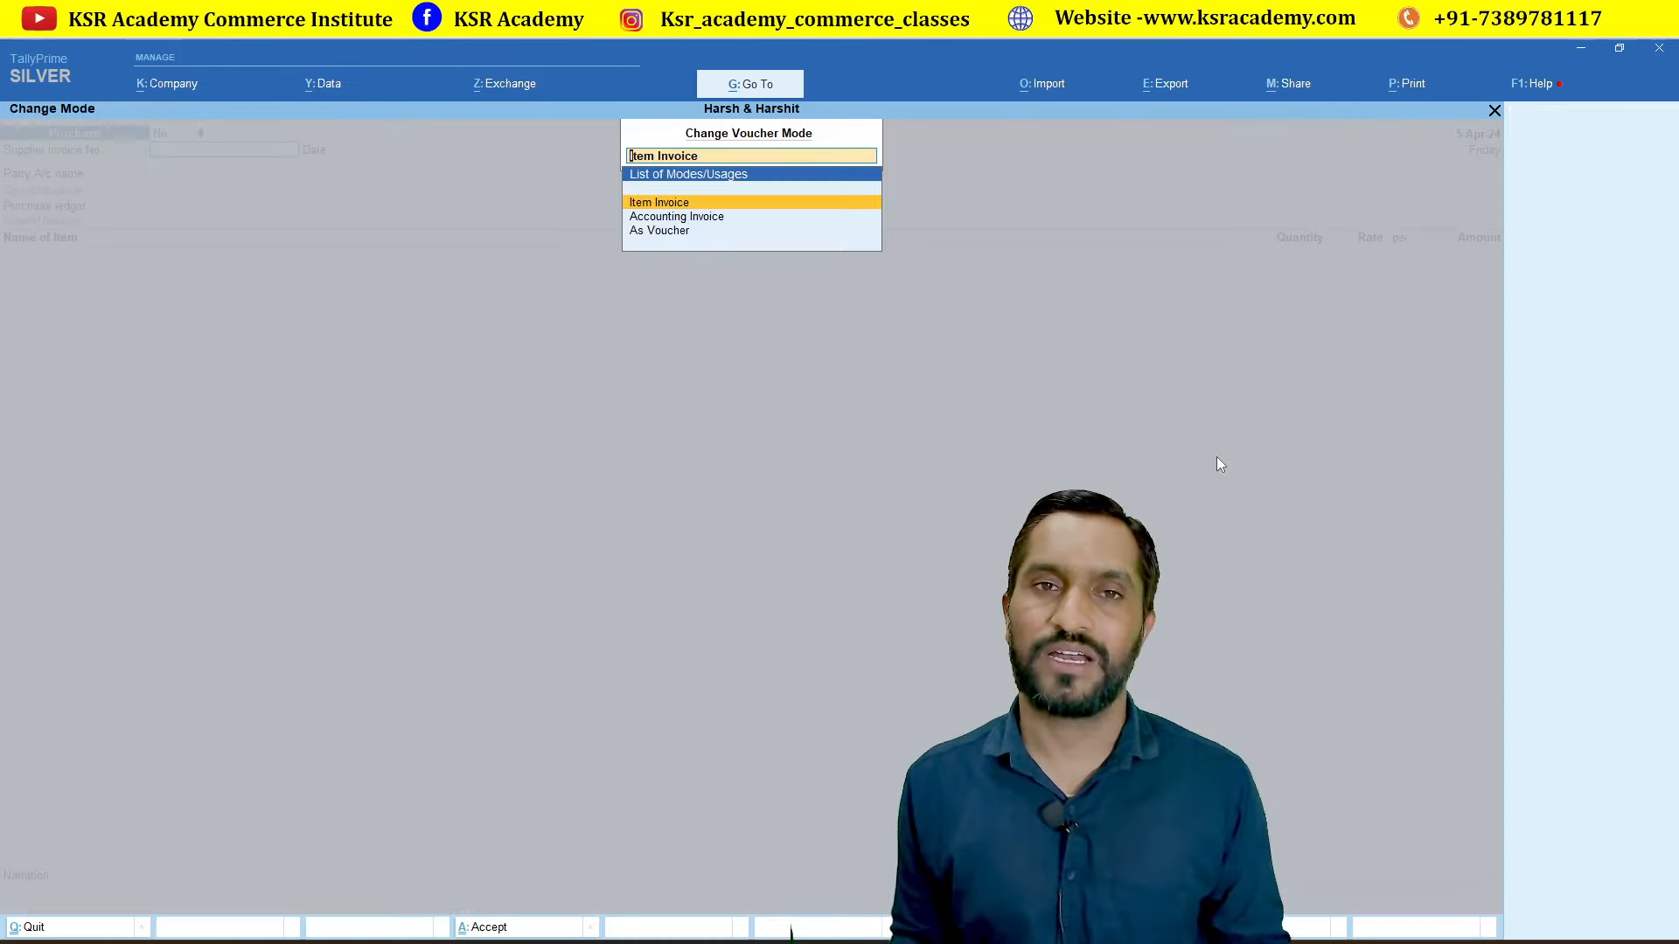
{"action": "key", "text": "Down"}
{"action": "key", "text": "Return"}
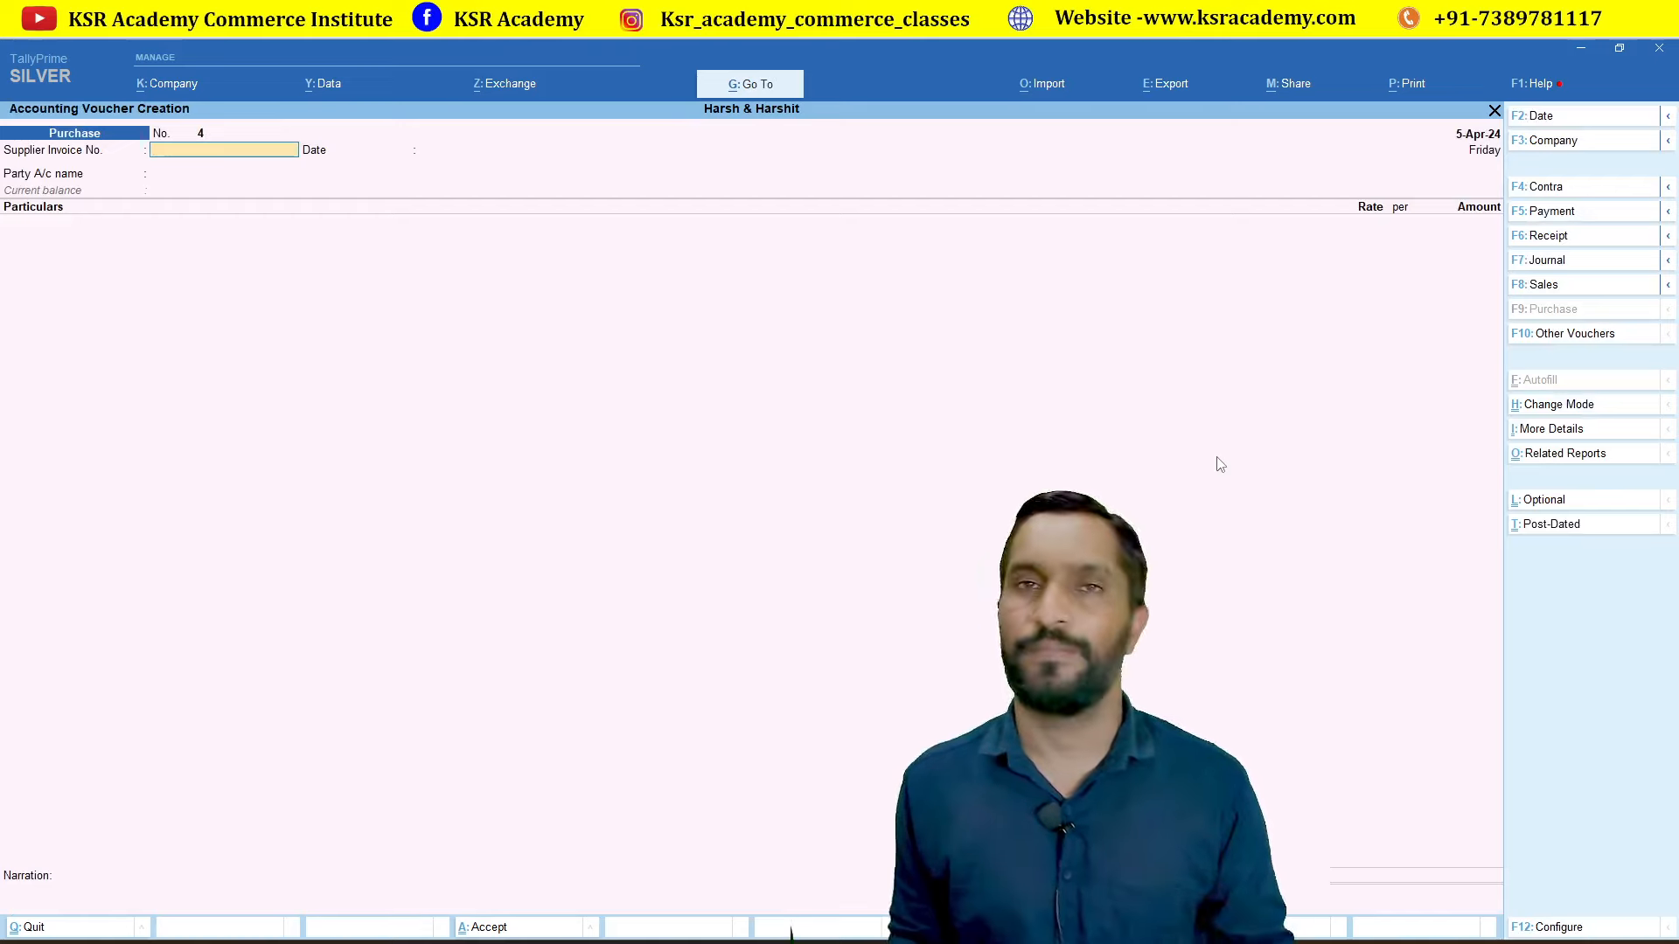
- Enter supplier invoice number 4757 and accept the default invoice date
{"action": "type", "text": "4757"}
{"action": "key", "text": "Return"}
{"action": "key", "text": "Return"}
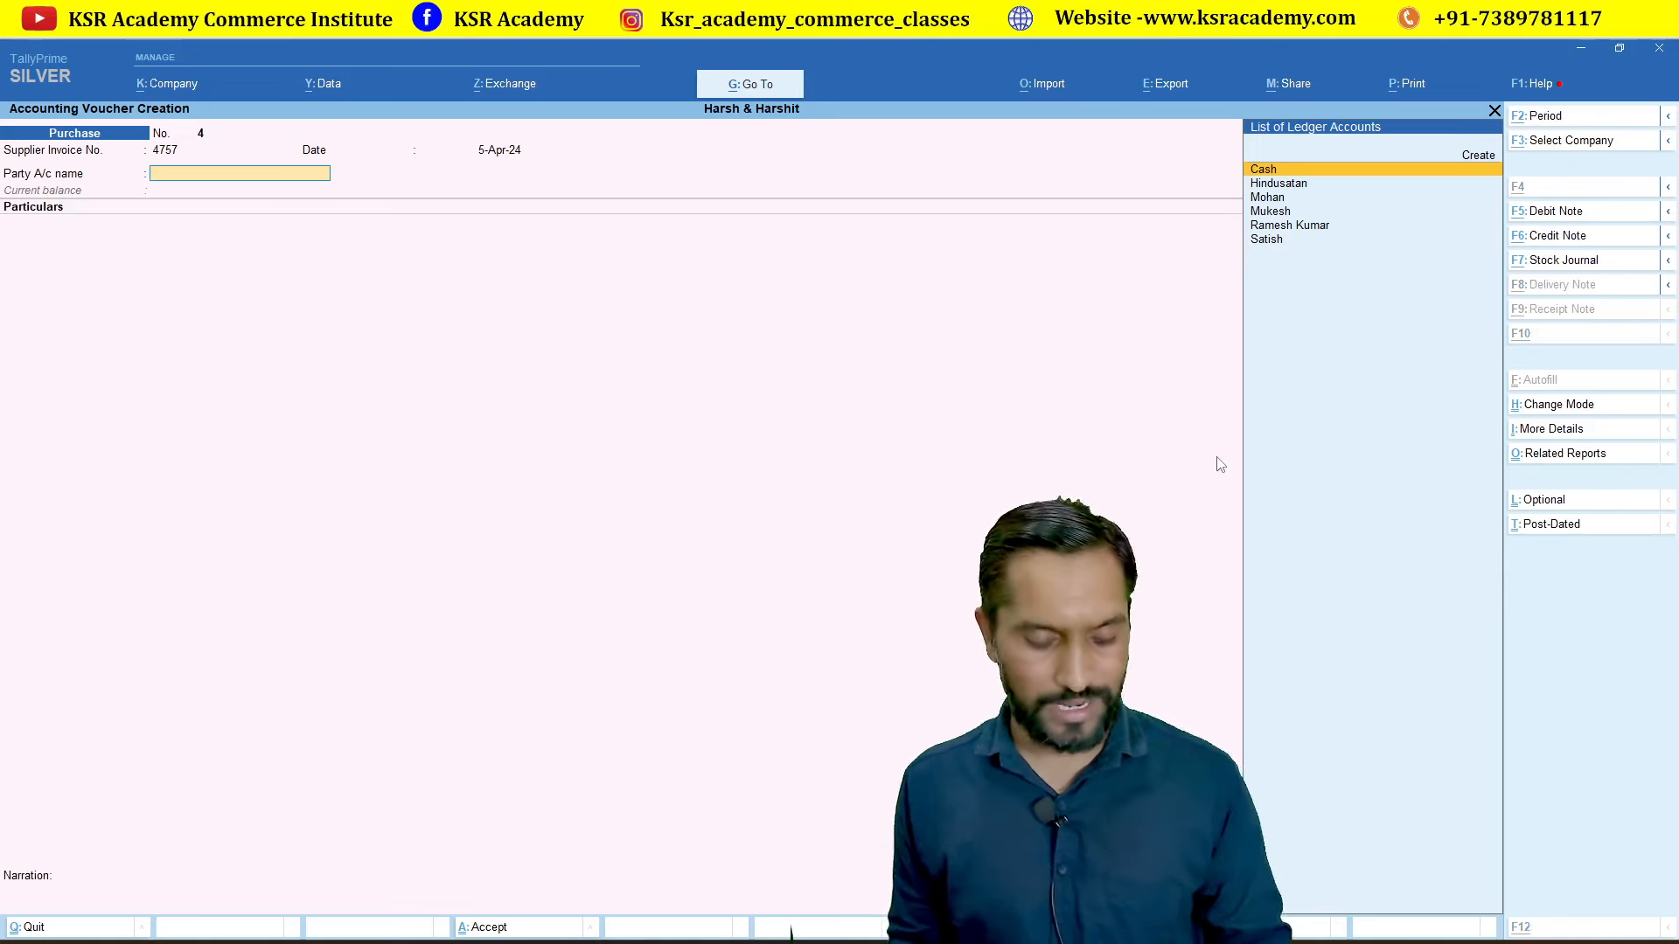
- Start creating a new party ledger from the voucher and name it Xyz Transport
{"action": "key", "text": "alt+c"}
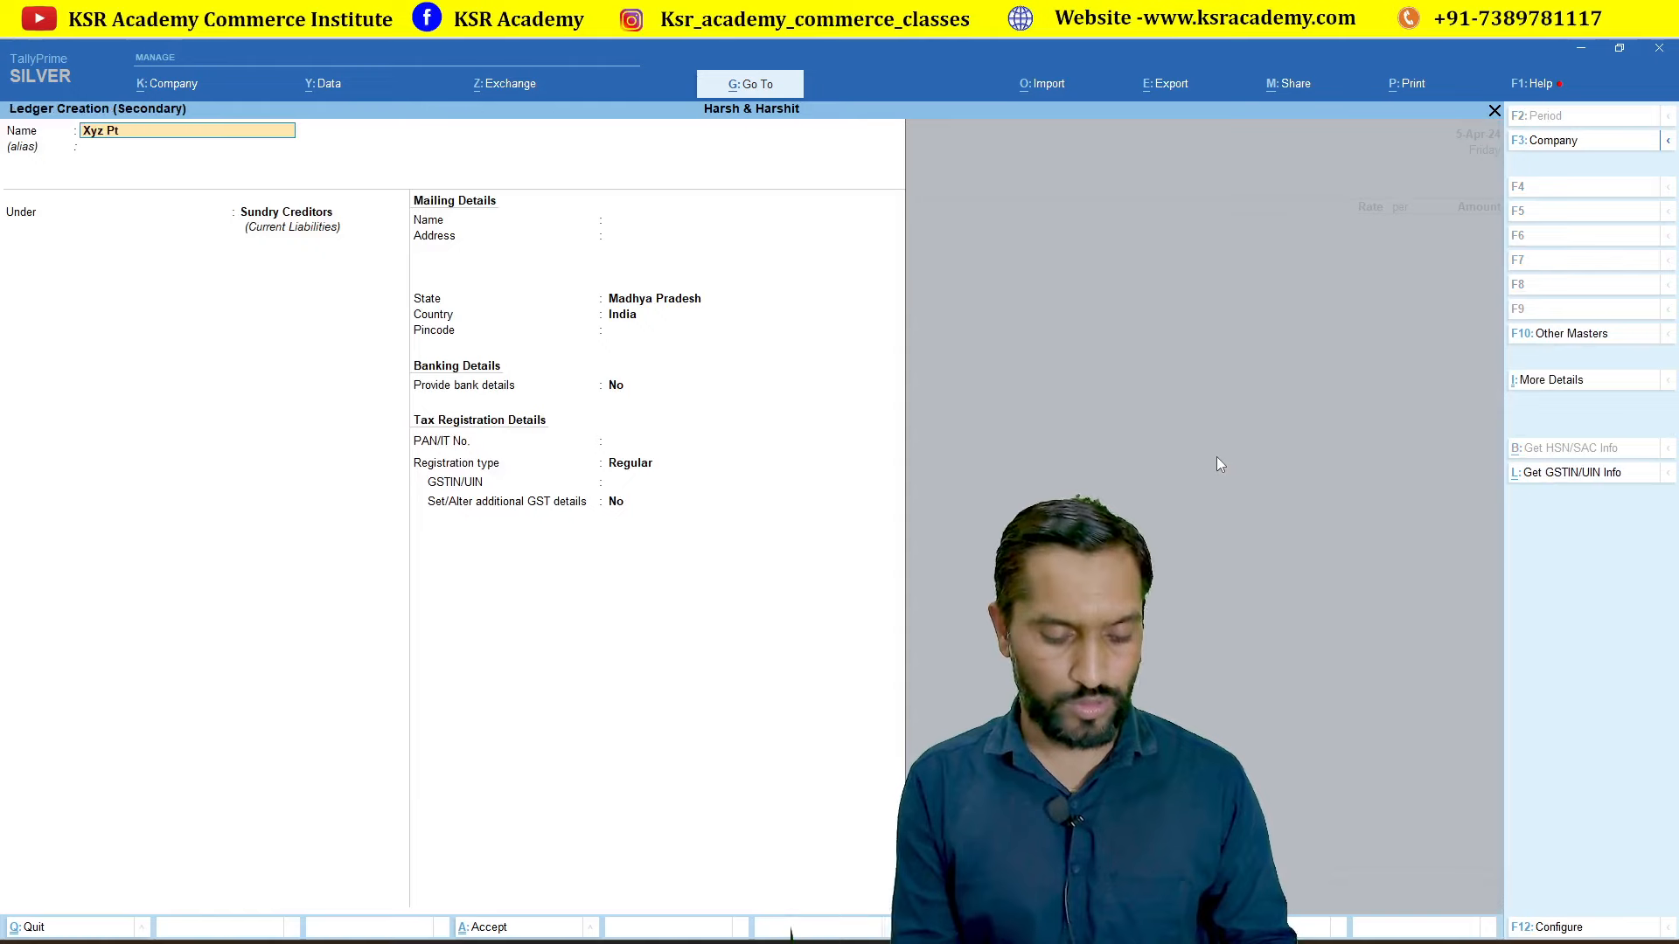
{"action": "type", "text": "Xyz Ptransport"}
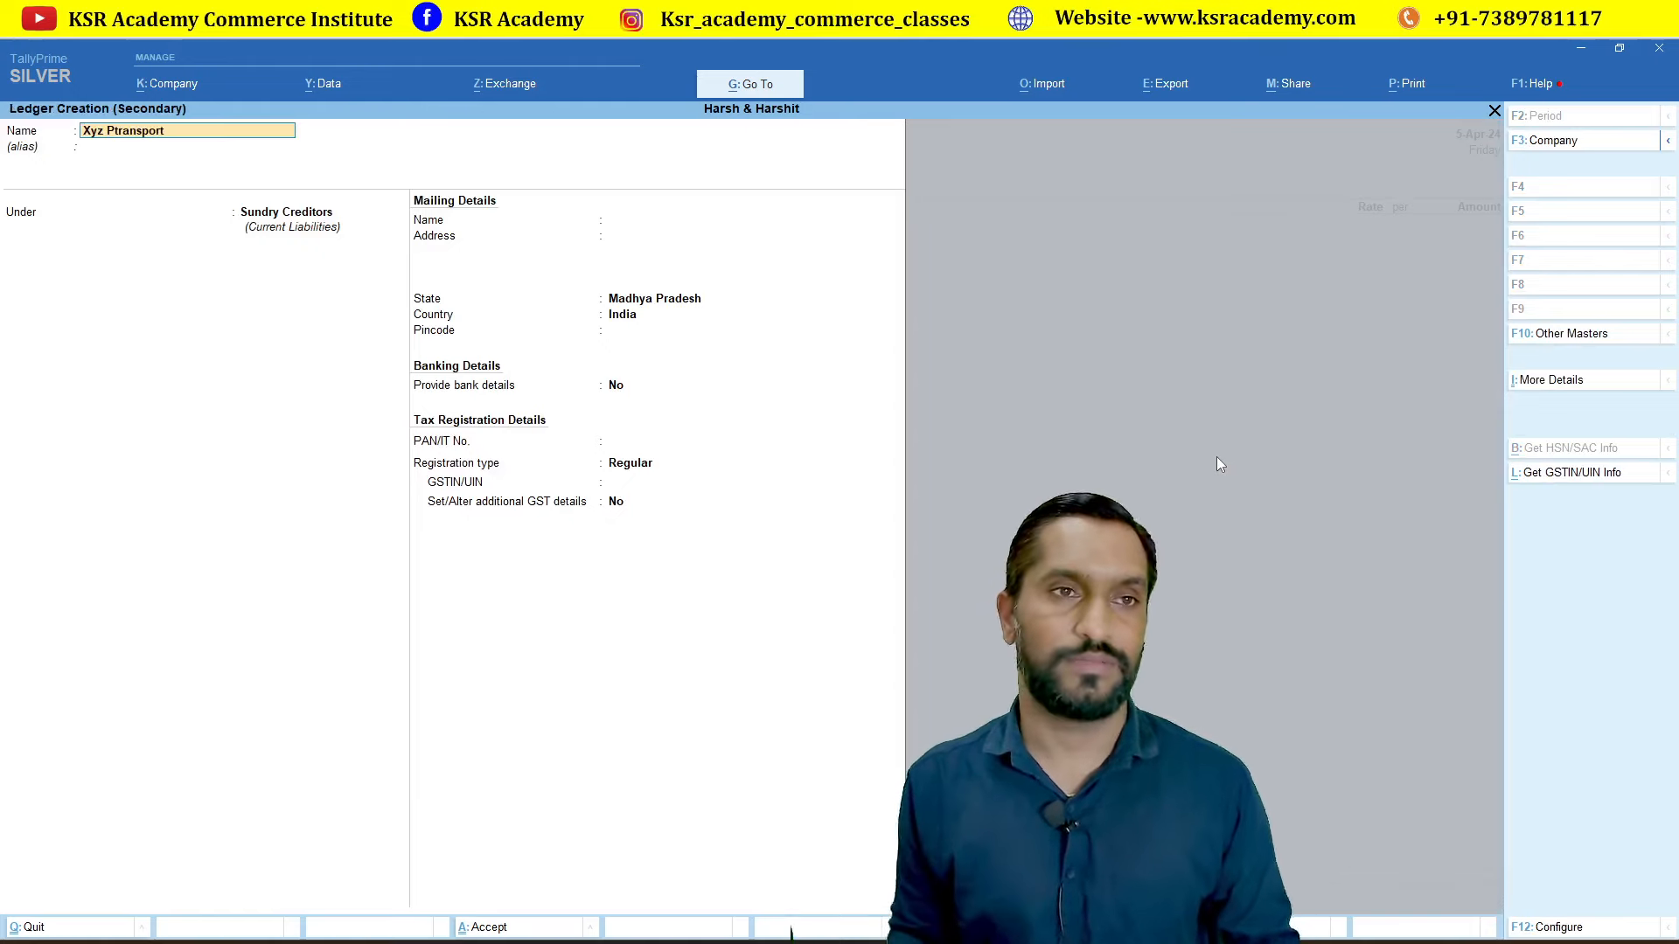
{"action": "key", "text": "BackSpace"}
{"action": "key", "text": "BackSpace"}
{"action": "key", "text": "BackSpace"}
{"action": "key", "text": "BackSpace"}
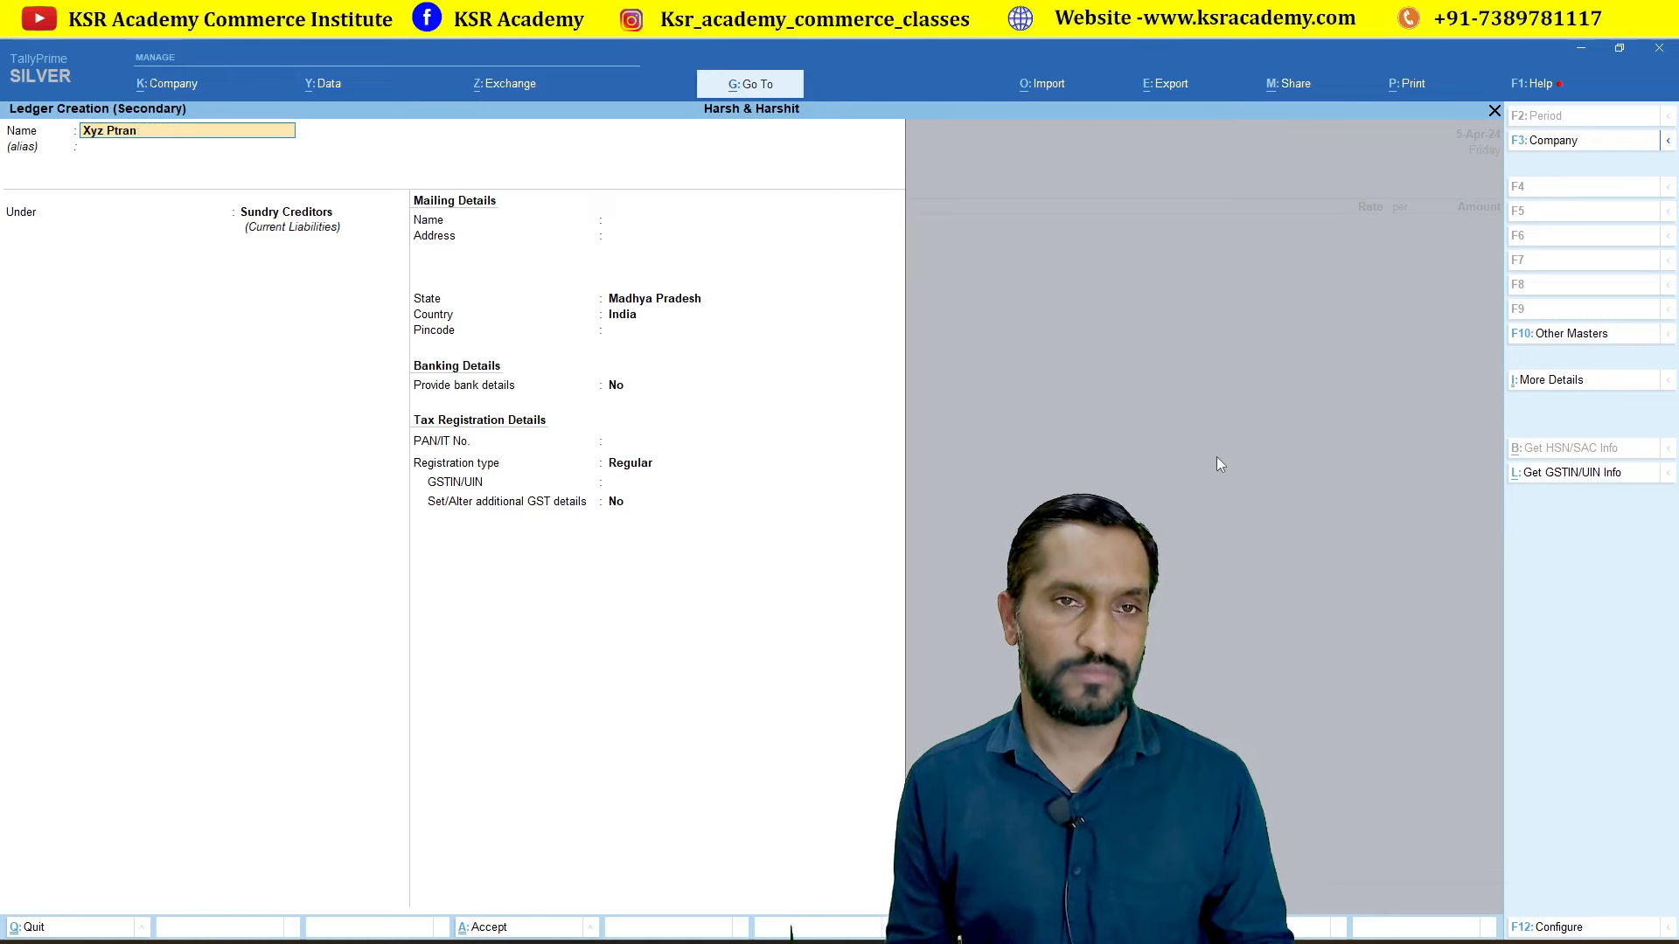
{"action": "type", "text": "Tra"}
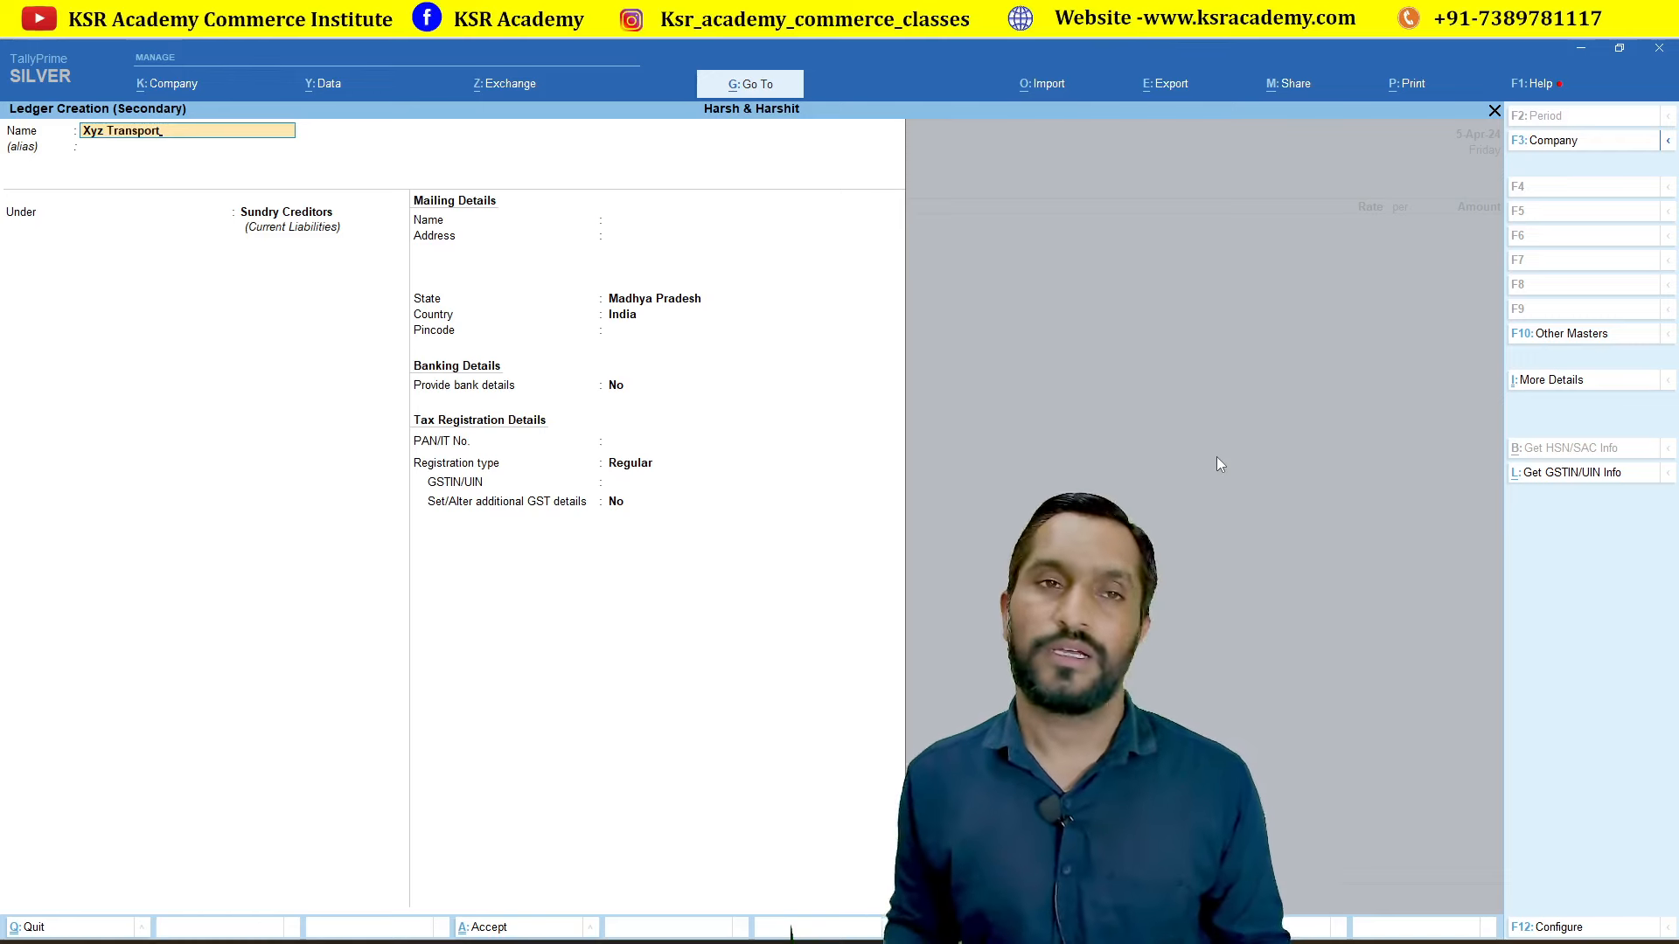
{"action": "type", "text": "nsport"}
- Keep the party ledger under Sundry Creditors, set its registration type to Unregistered/Consumer, save it, and accept the party details
{"action": "key", "text": "Return"}
{"action": "key", "text": "Return"}
{"action": "key", "text": "Return"}
{"action": "key", "text": "Return"}
{"action": "key", "text": "Return"}
{"action": "key", "text": "Return"}
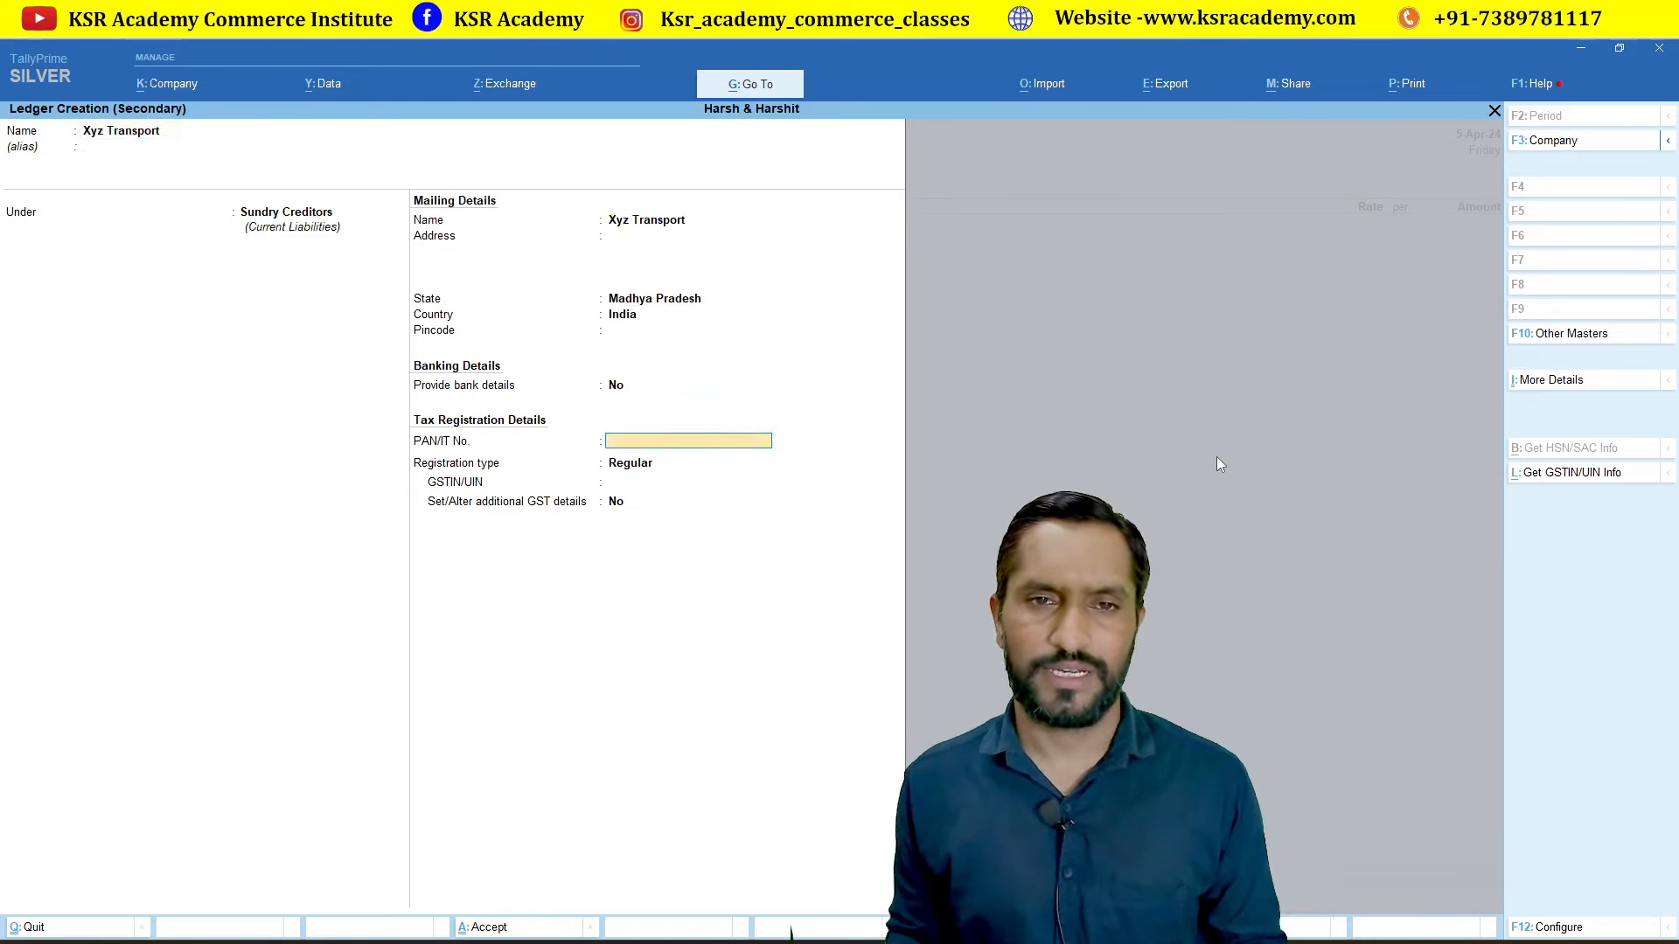
{"action": "key", "text": "Return"}
{"action": "key", "text": "Down"}
{"action": "key", "text": "Return"}
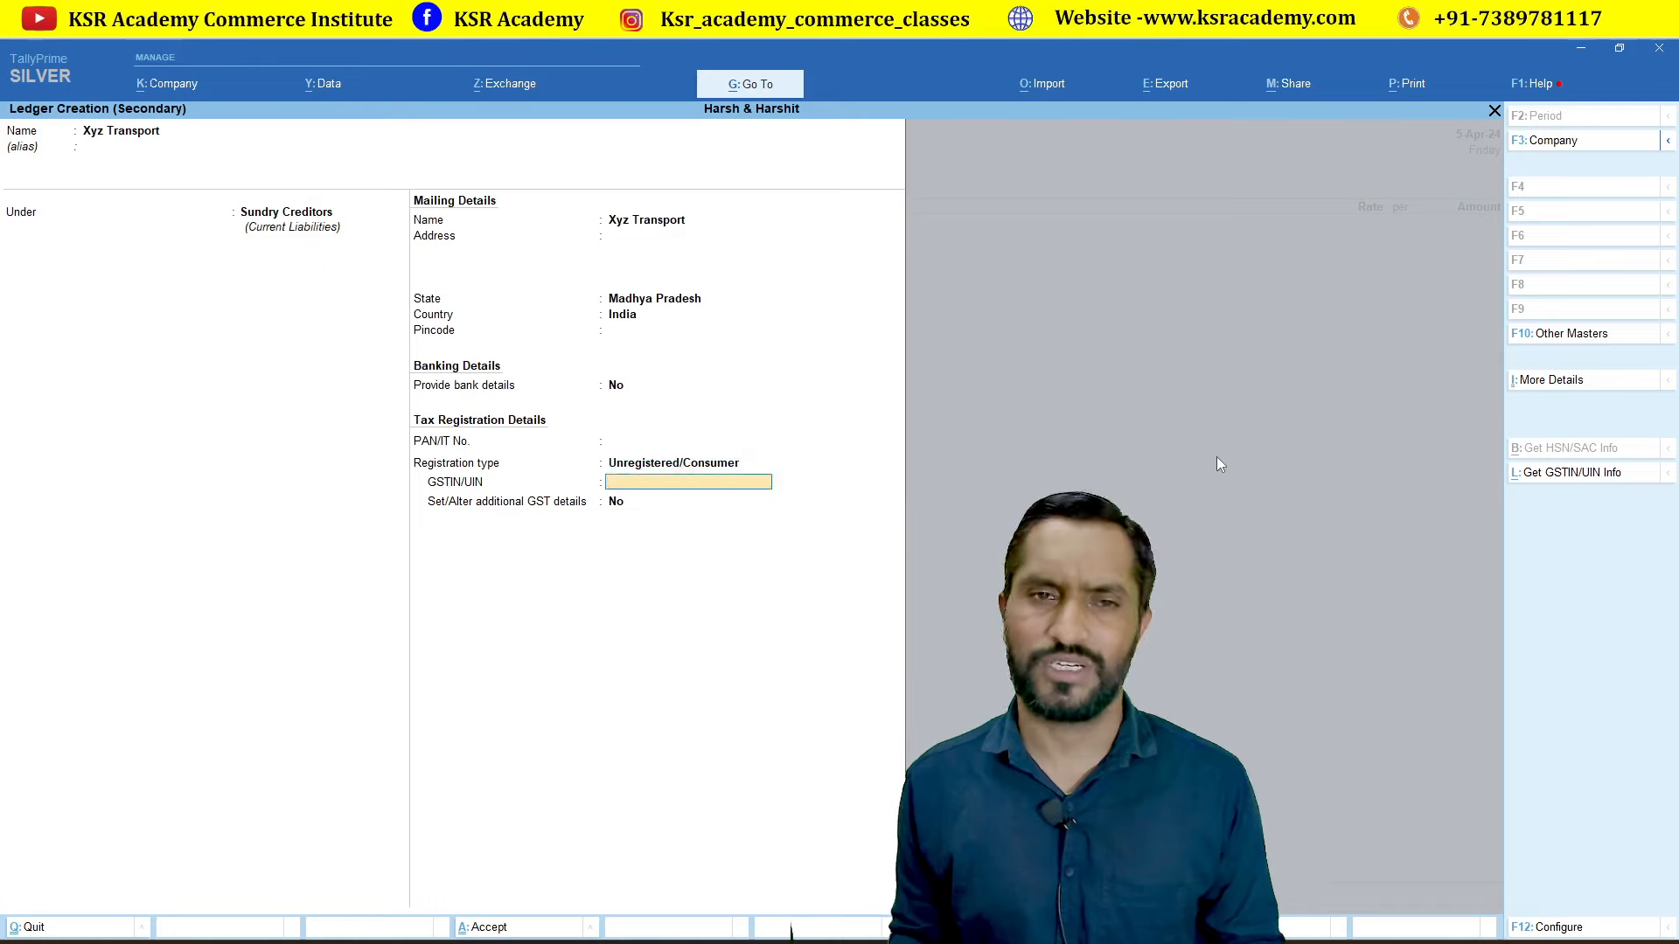
{"action": "key", "text": "Return"}
{"action": "key", "text": "Return"}
{"action": "key", "text": "Return"}
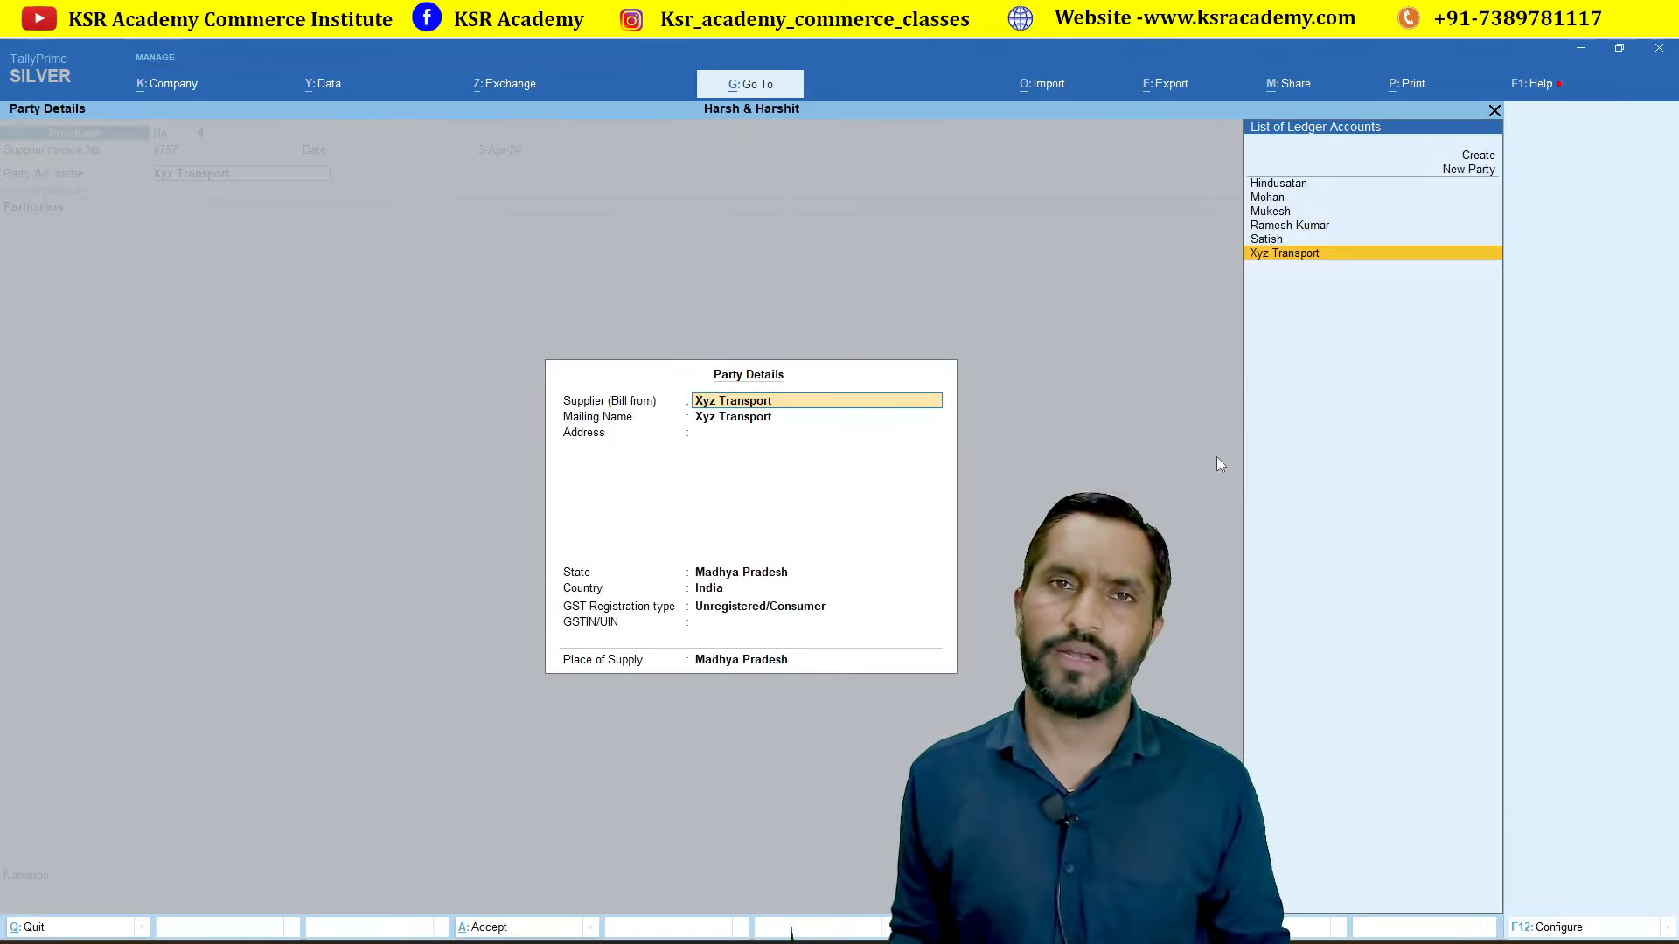
{"action": "key", "text": "ctrl+a"}
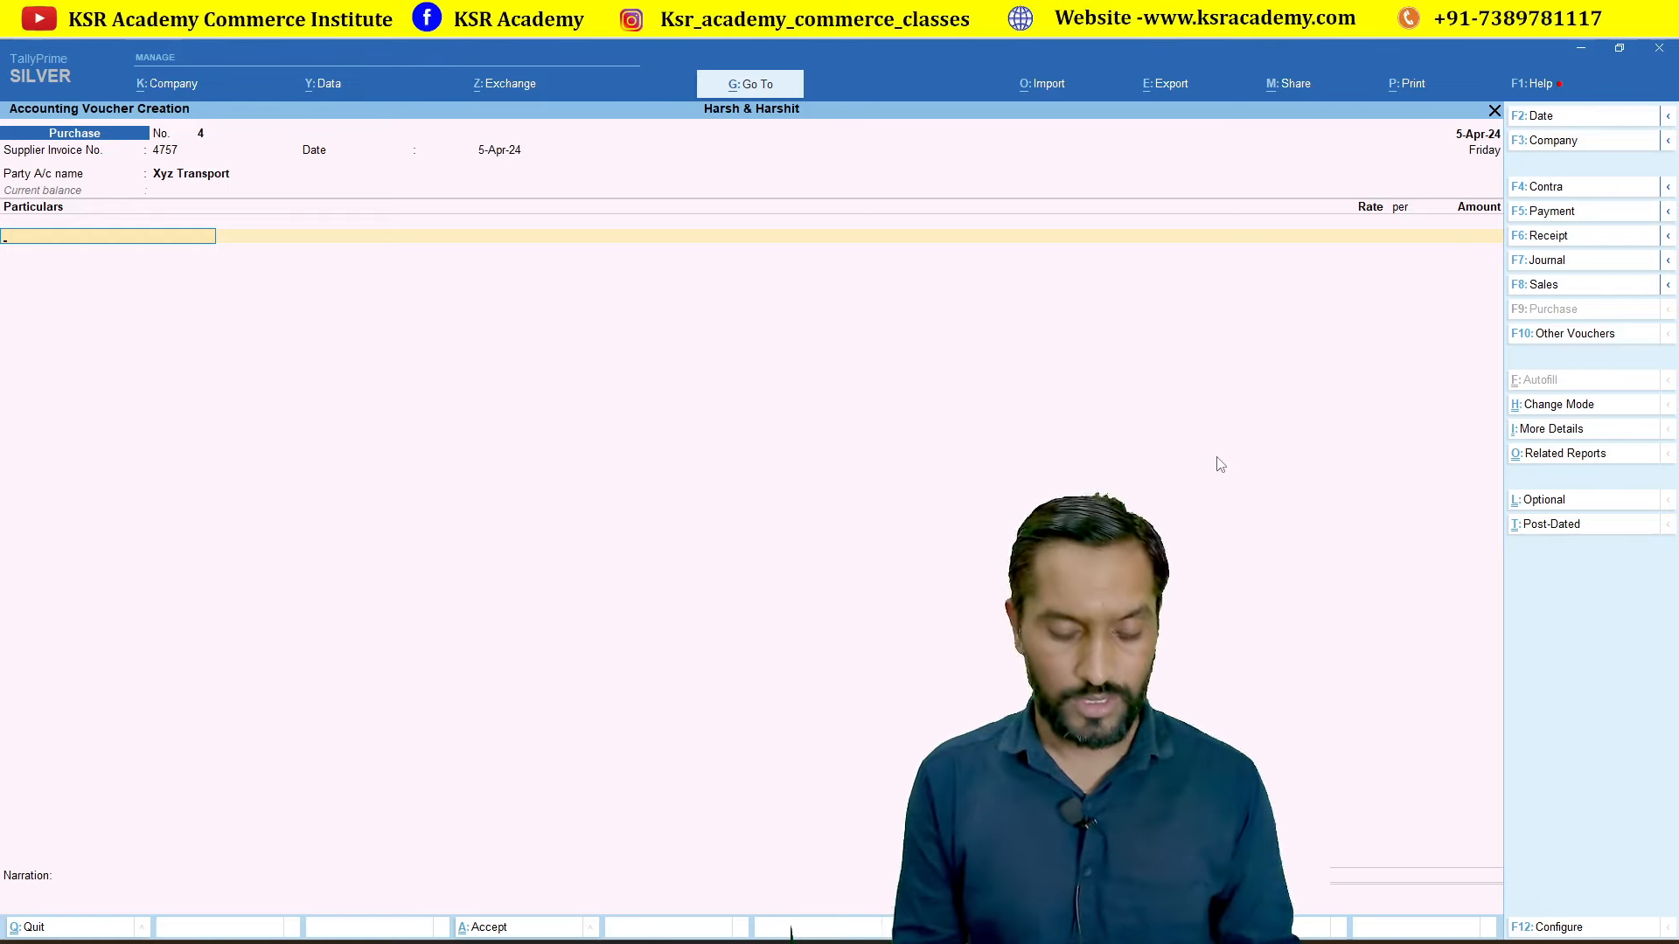
- Create an expense ledger named Frieght Charges for the first particulars line and place it under Direct Expenses
{"action": "type", "text": "t"}
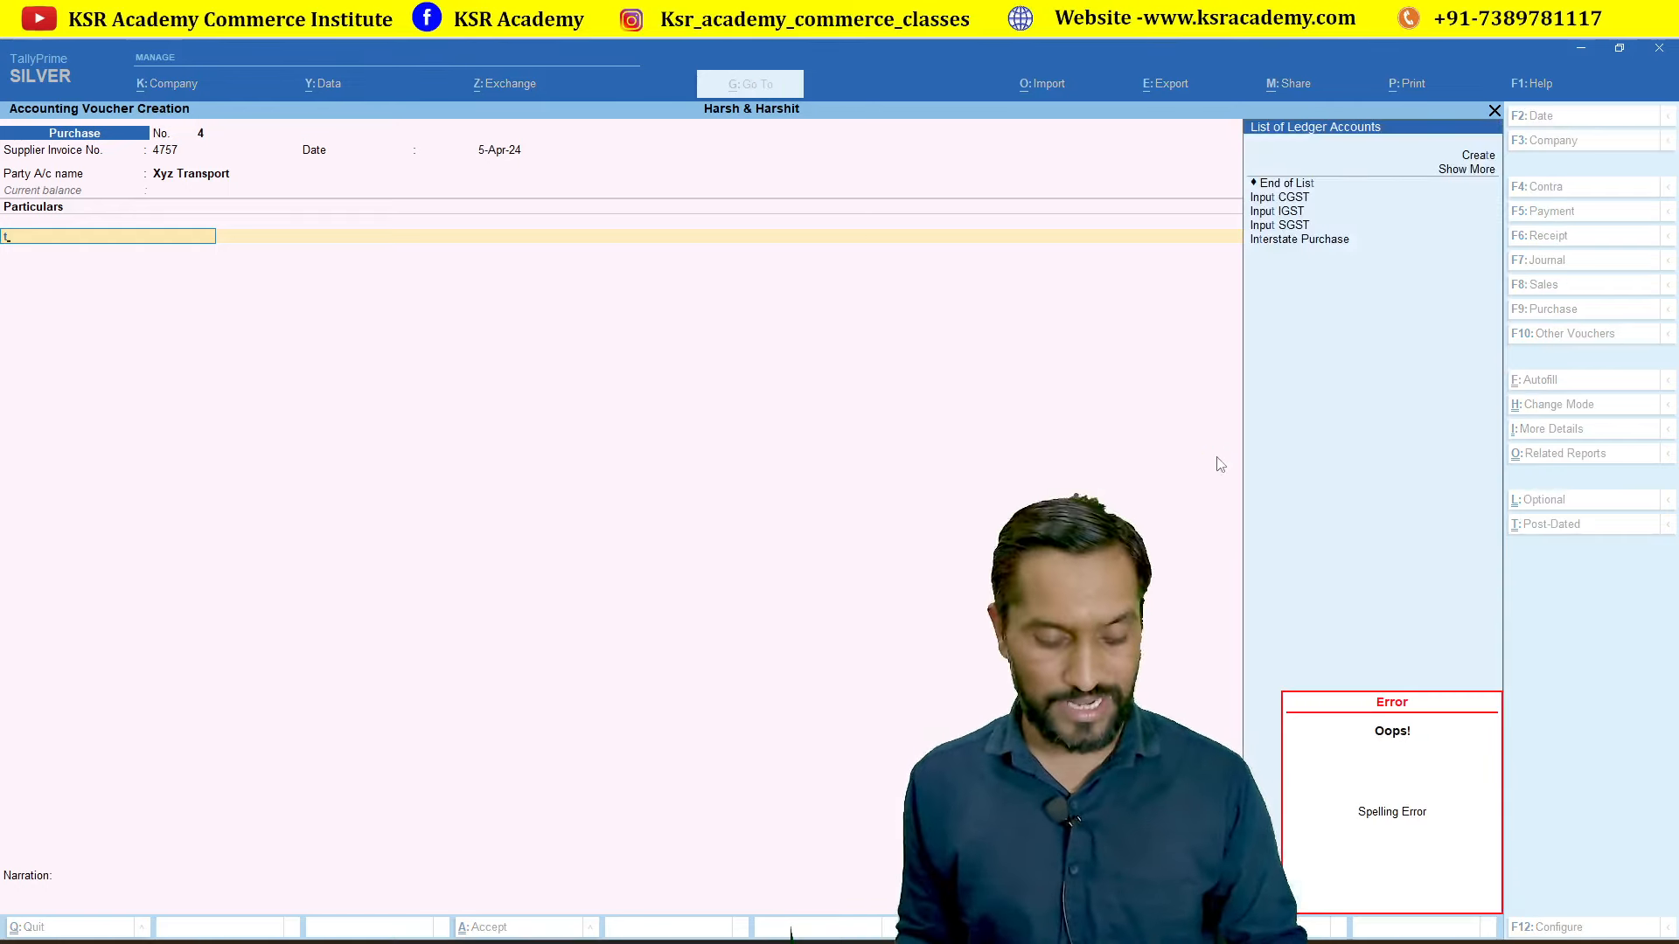
{"action": "key", "text": "alt+c"}
{"action": "type", "text": "Frieg"}
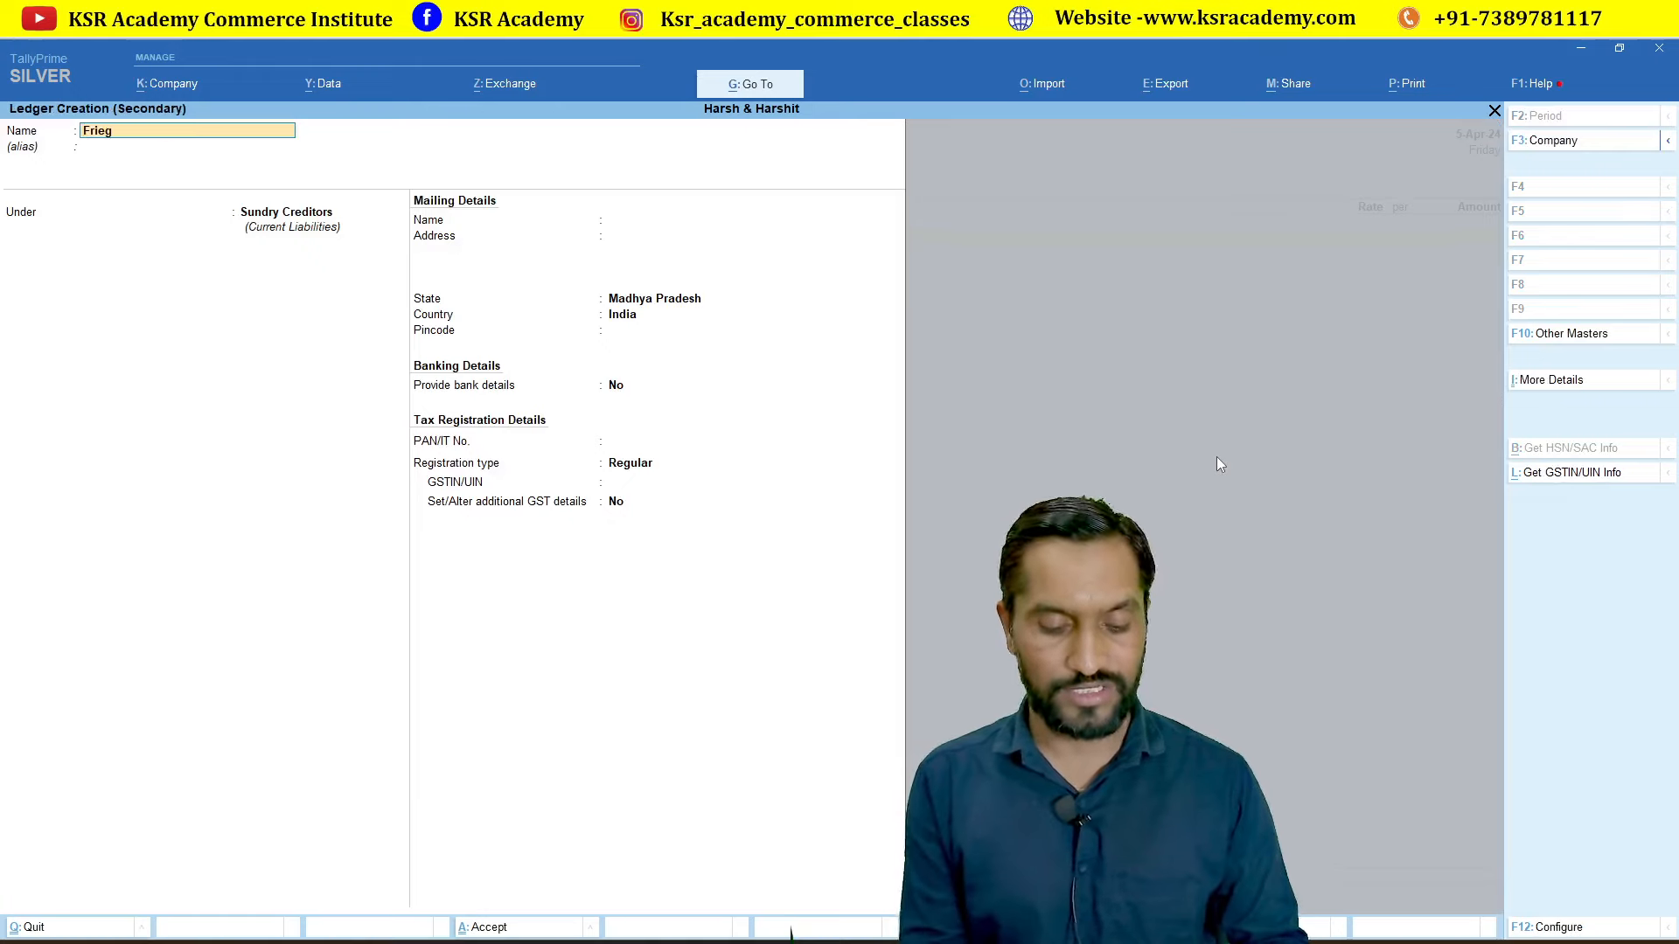
{"action": "type", "text": "ht Charges"}
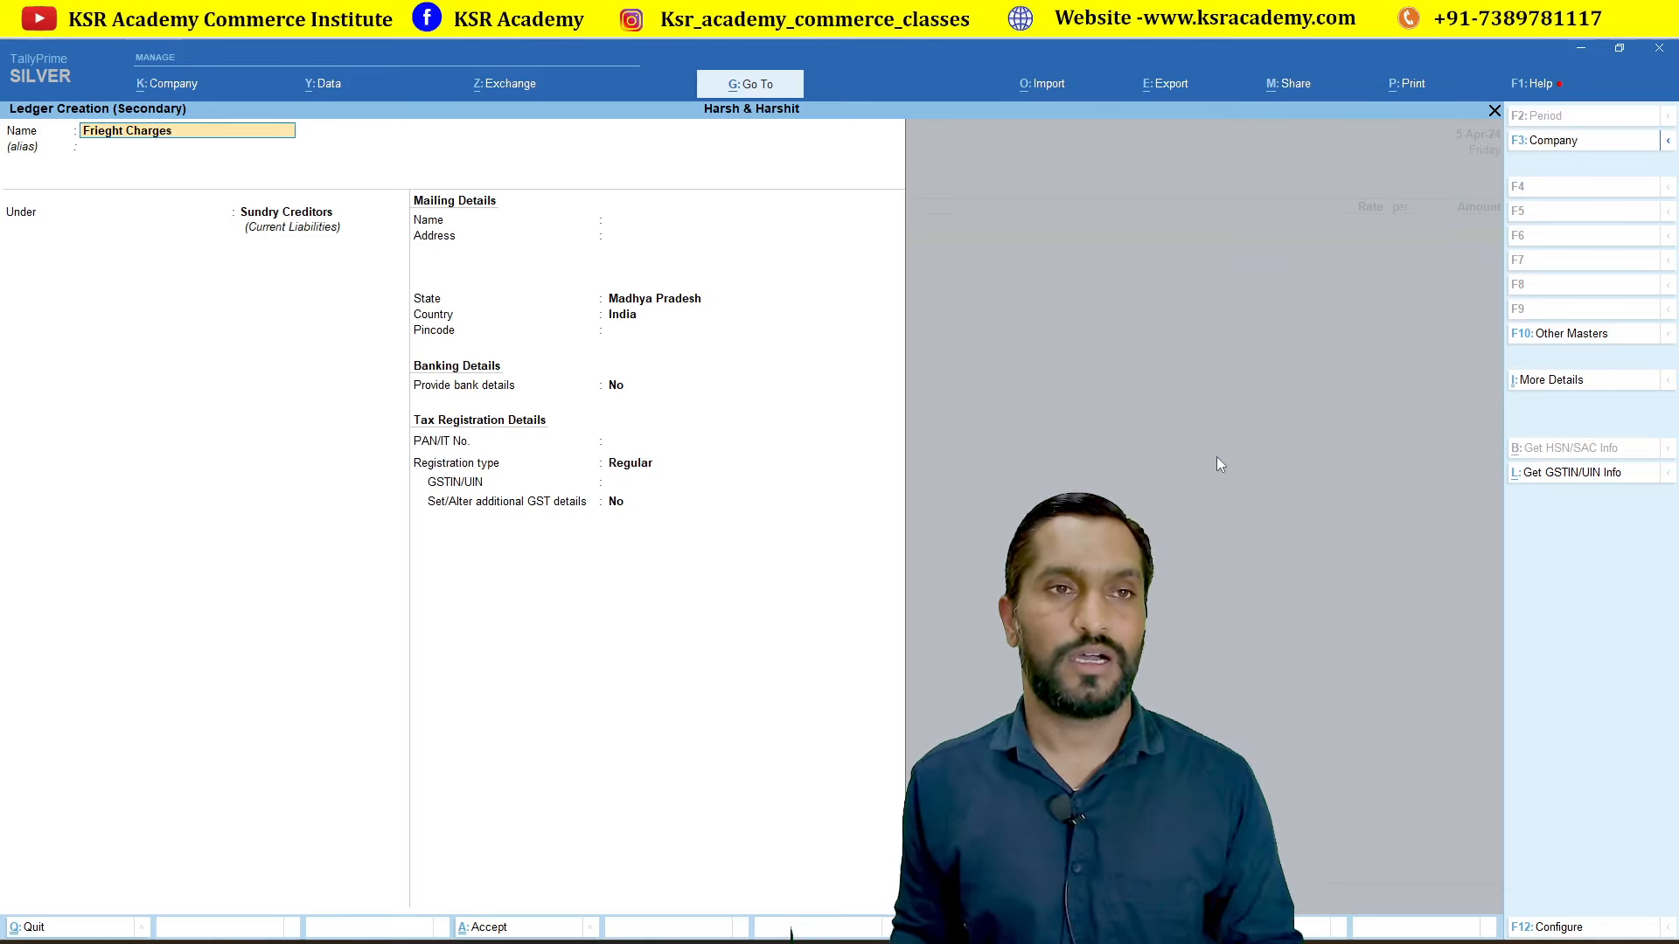
{"action": "key", "text": "Return"}
{"action": "key", "text": "Return"}
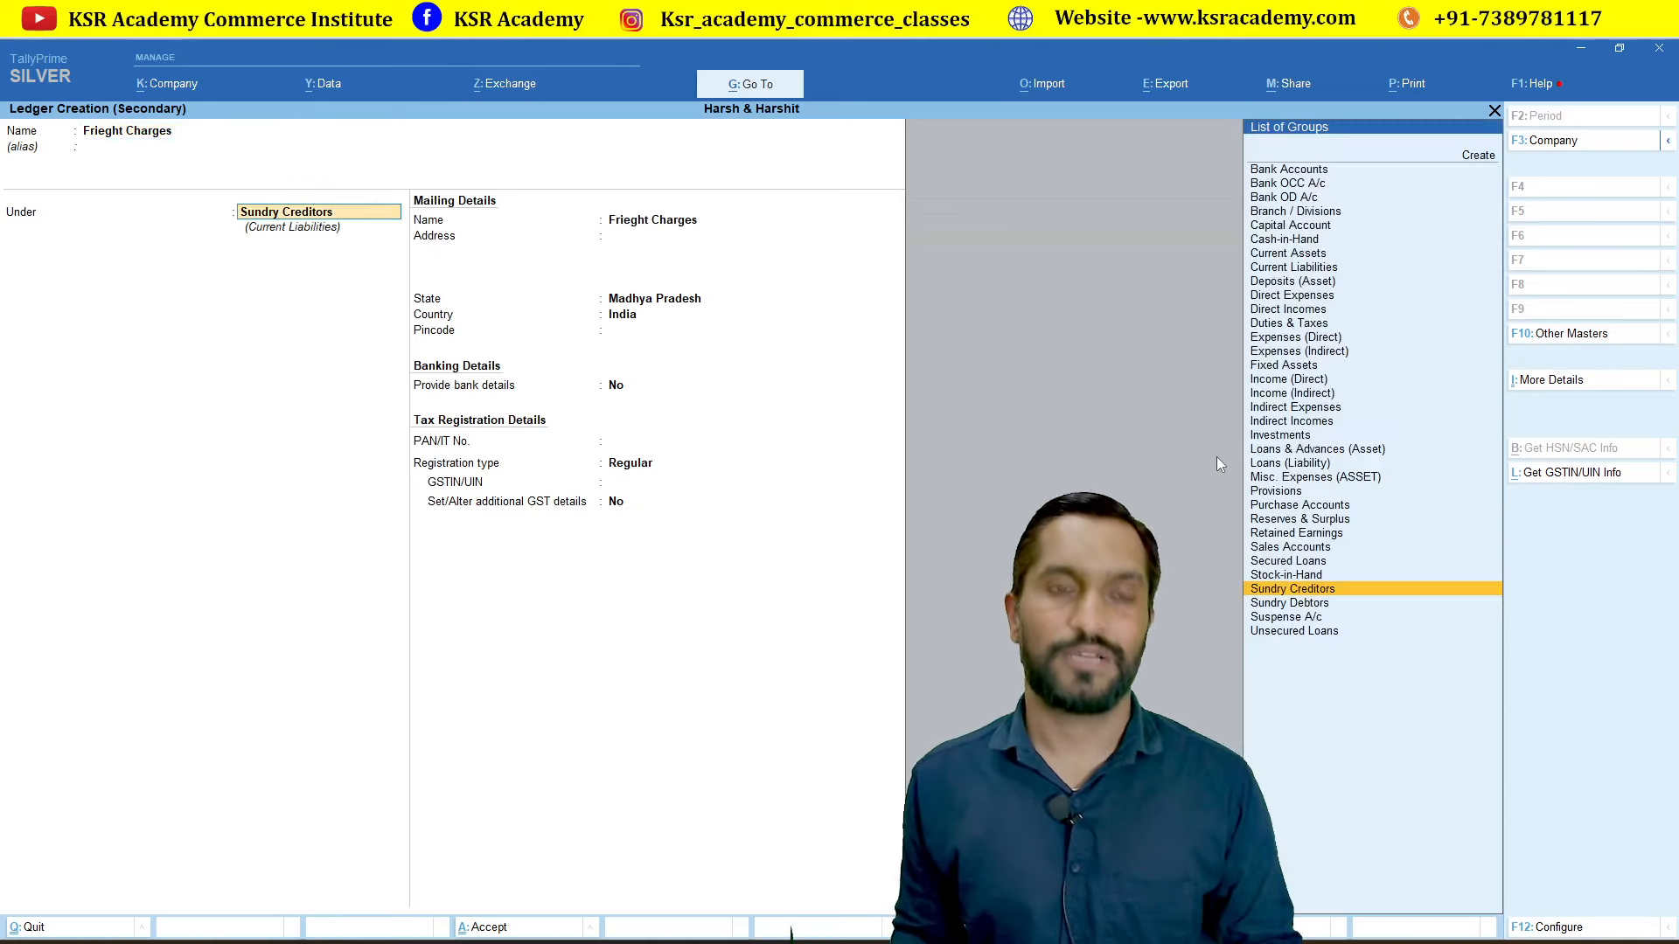
{"action": "type", "text": "Di"}
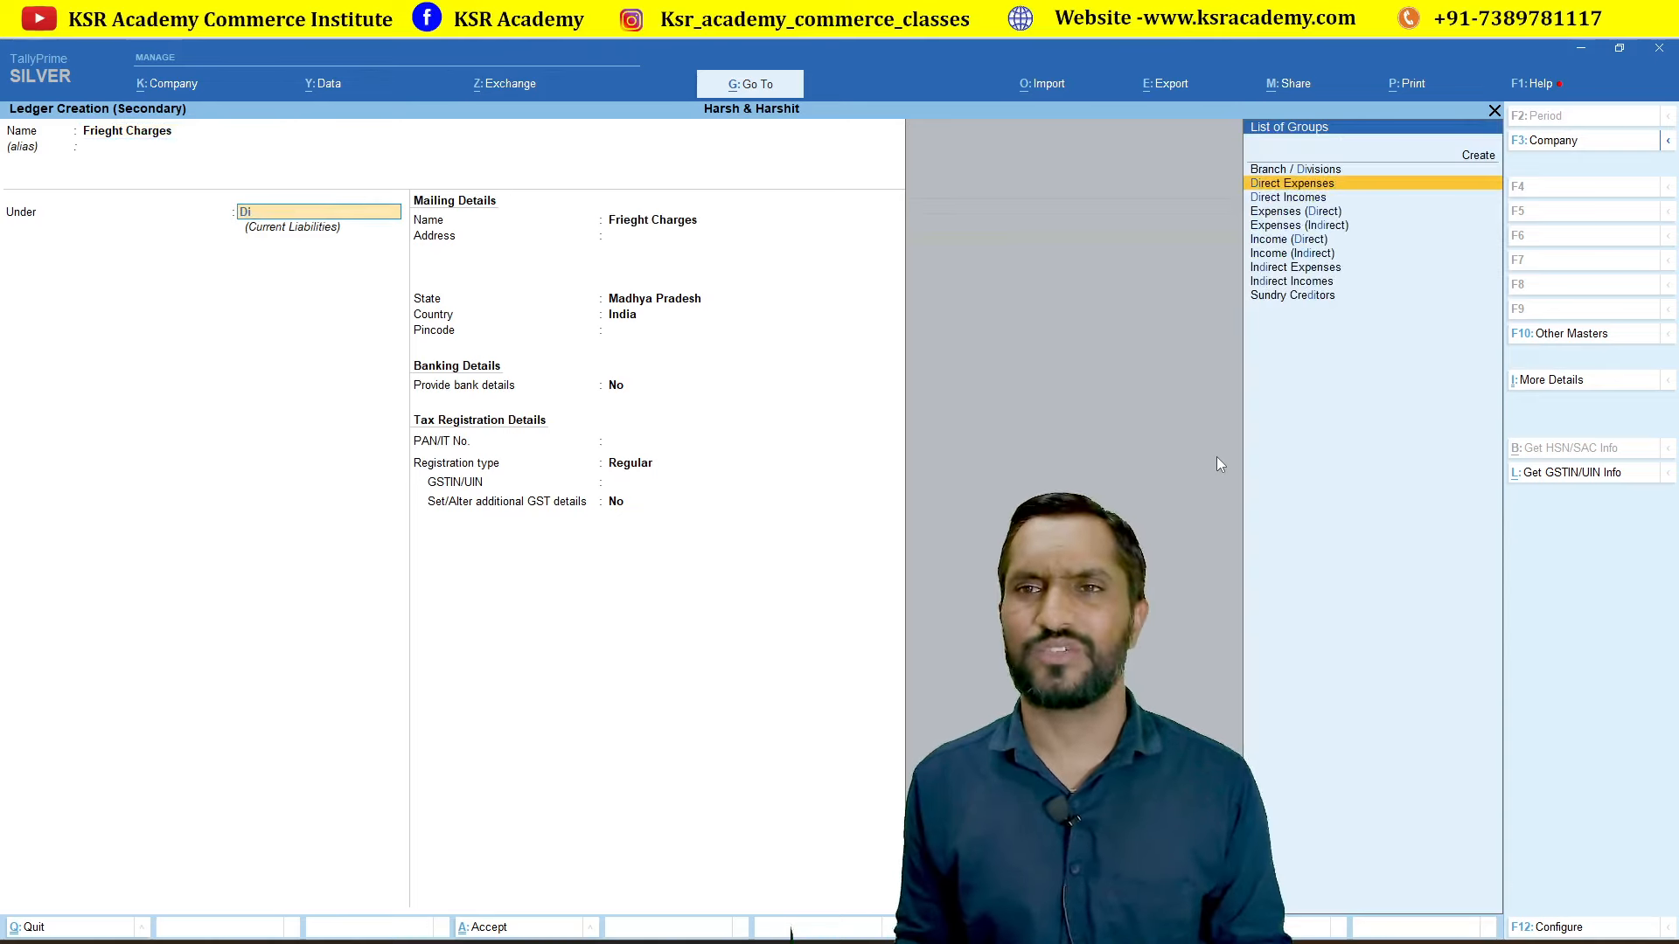
{"action": "key", "text": "Return"}
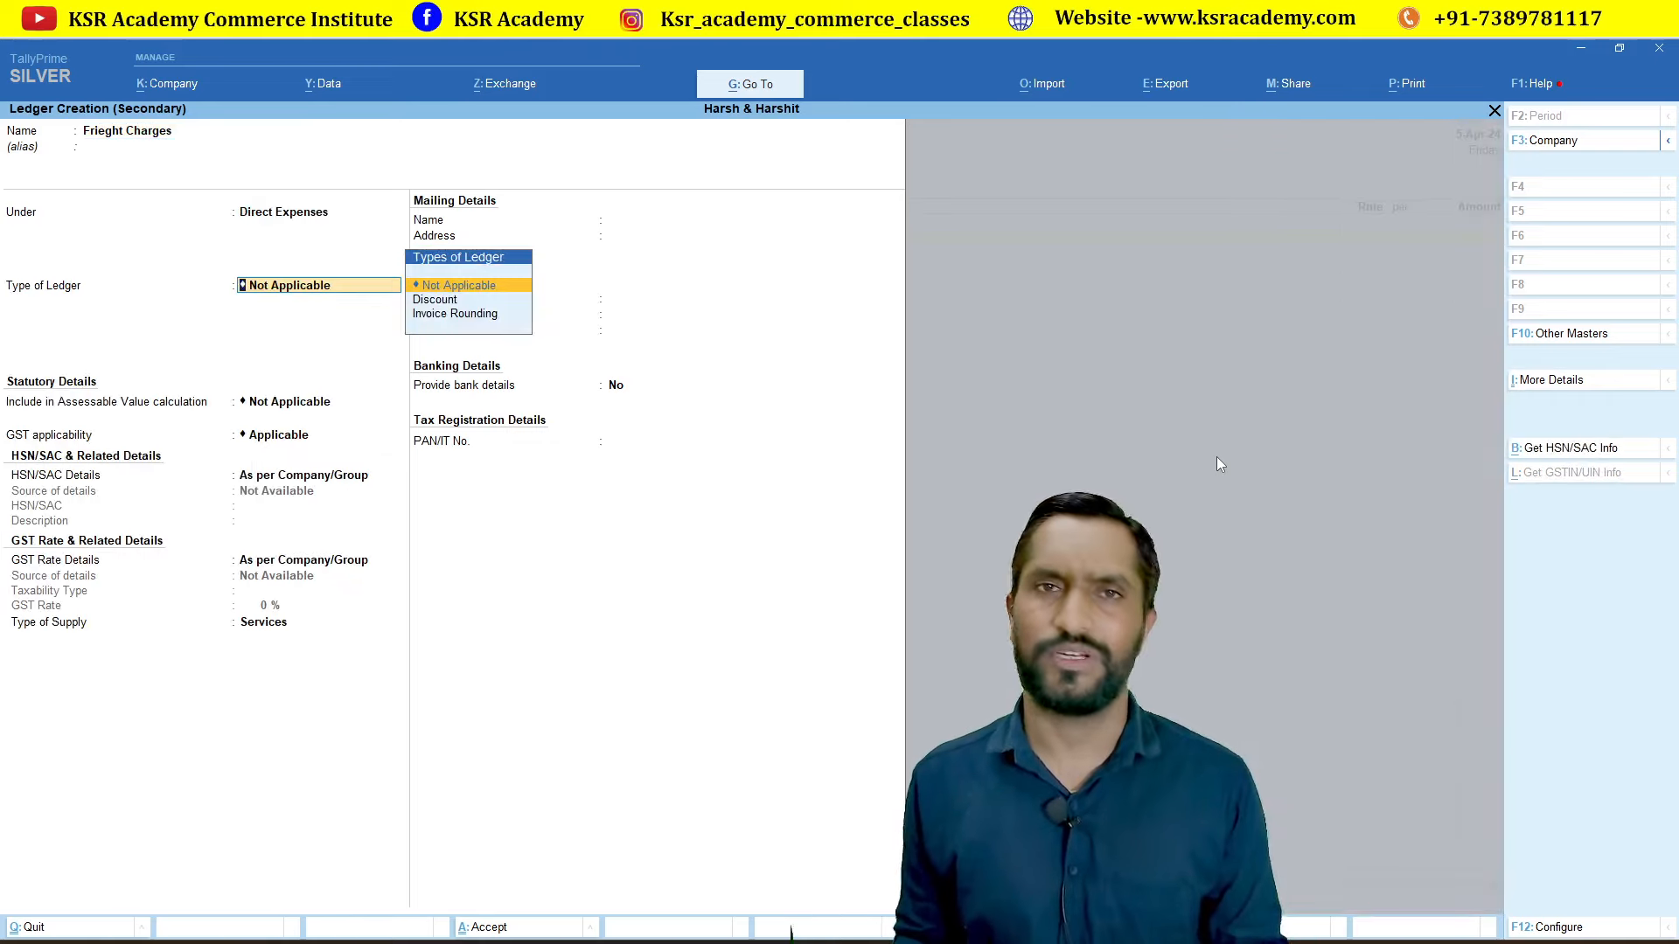
- Keep GST applicable, HSN/SAC and GST rate details as per Company/Group, and supply type Services, and save the freight ledger
{"action": "key", "text": "Return"}
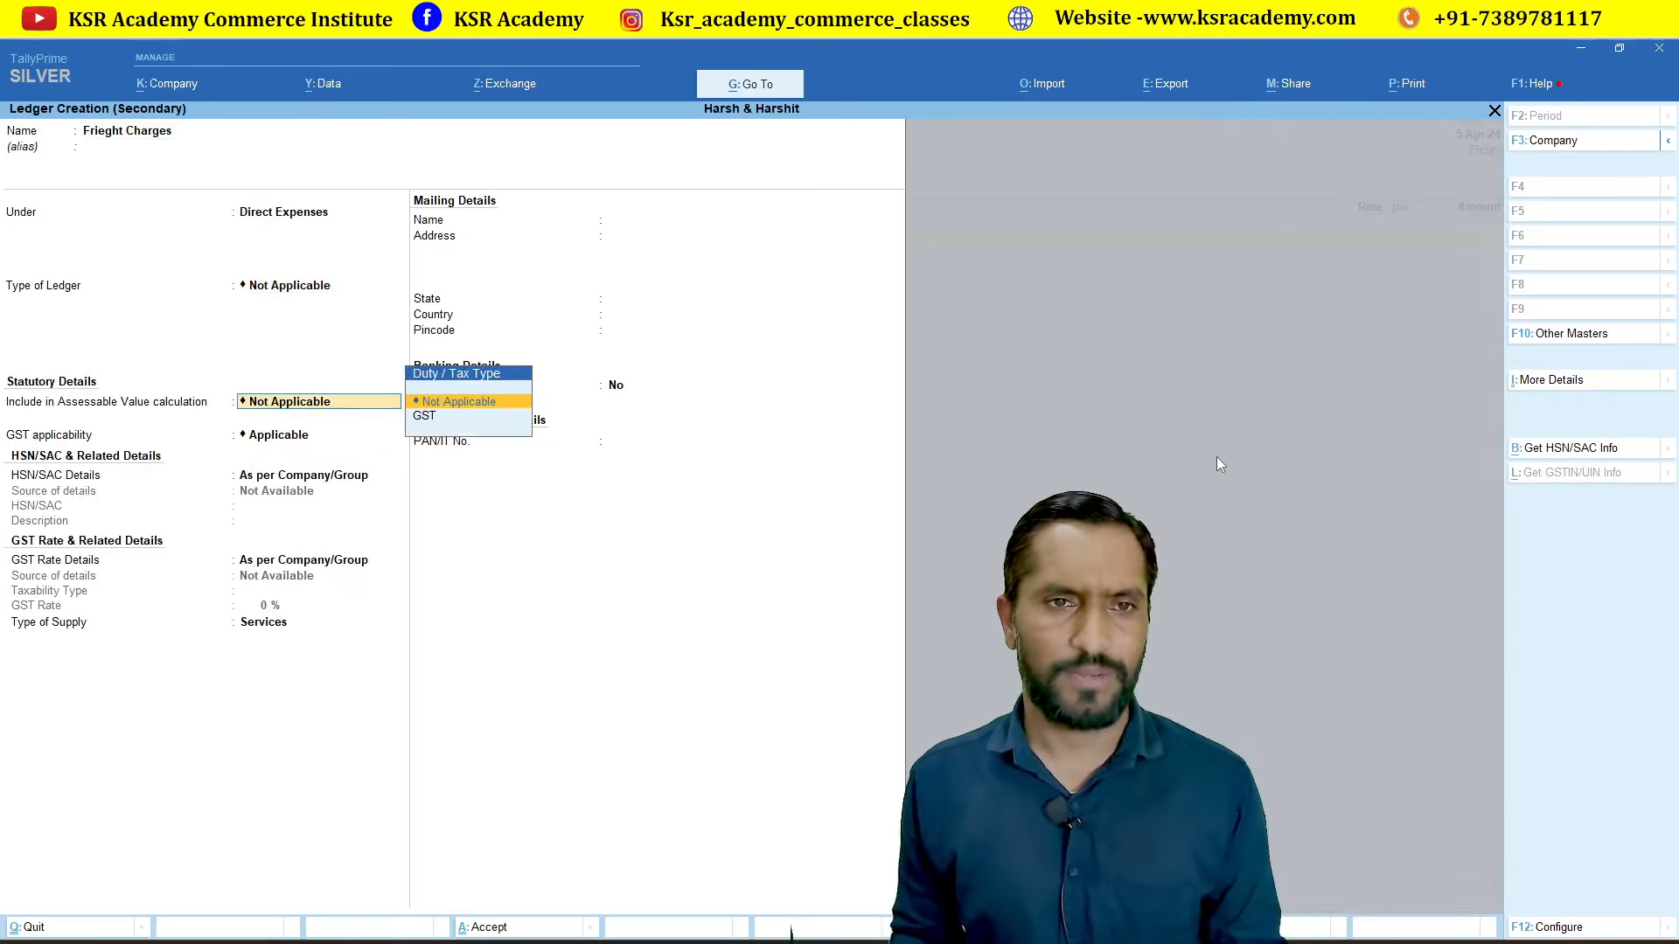
{"action": "key", "text": "Return"}
{"action": "key", "text": "Return"}
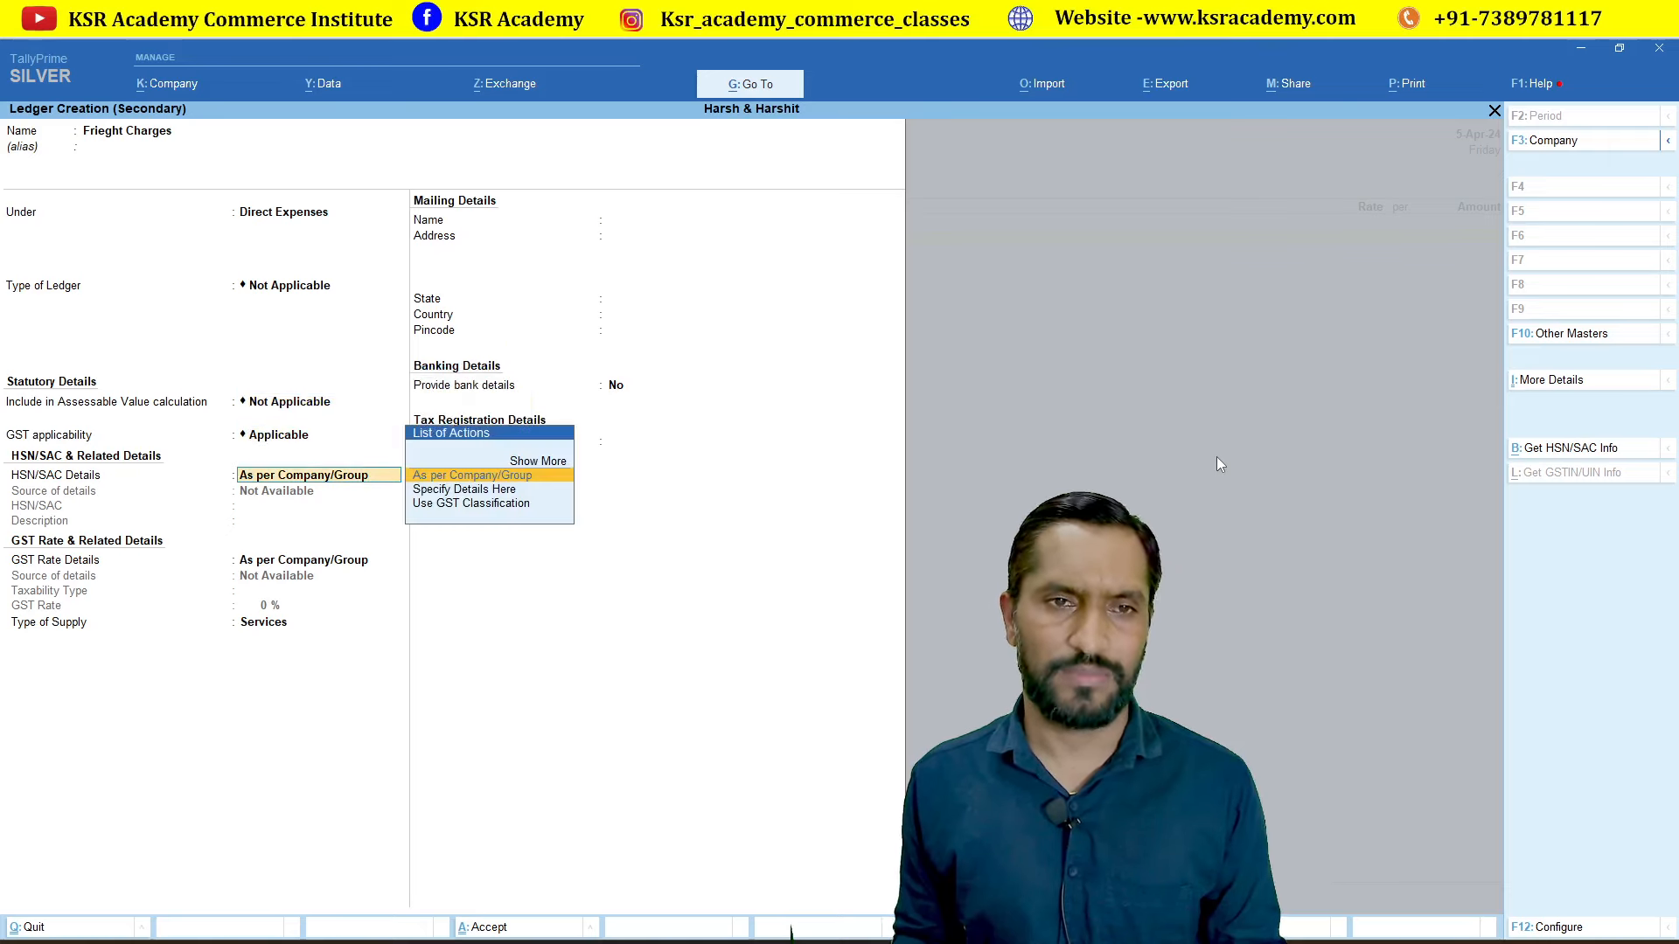
{"action": "key", "text": "Return"}
{"action": "key", "text": "Return"}
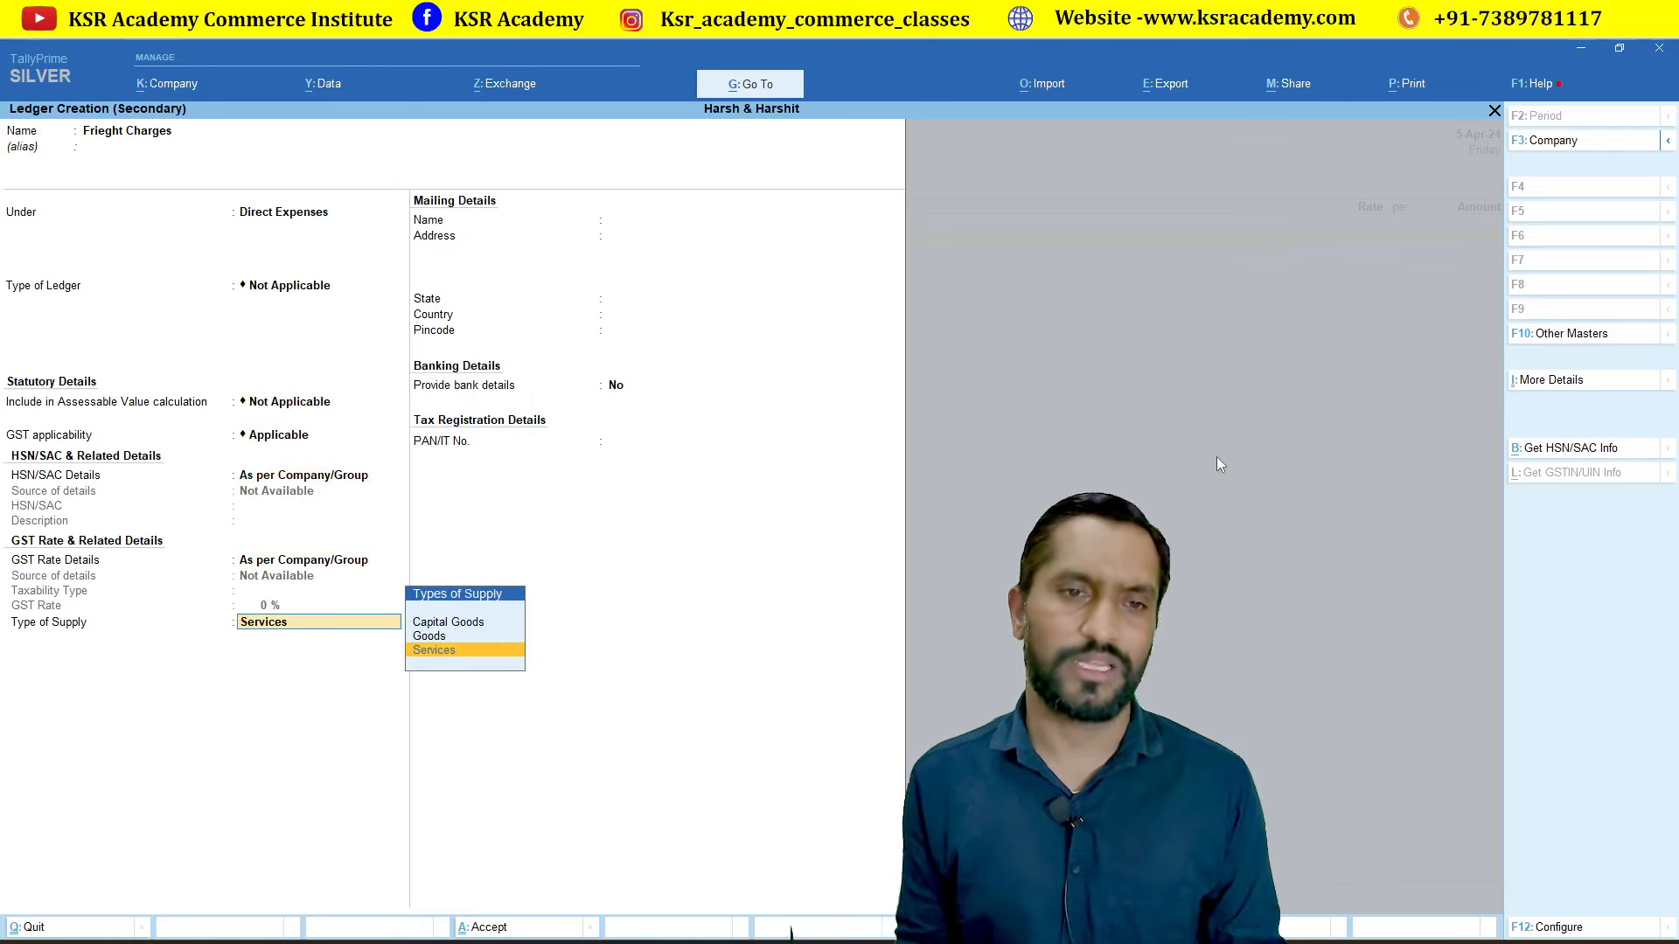
{"action": "key", "text": "Return"}
{"action": "key", "text": "Return"}
{"action": "key", "text": "Return"}
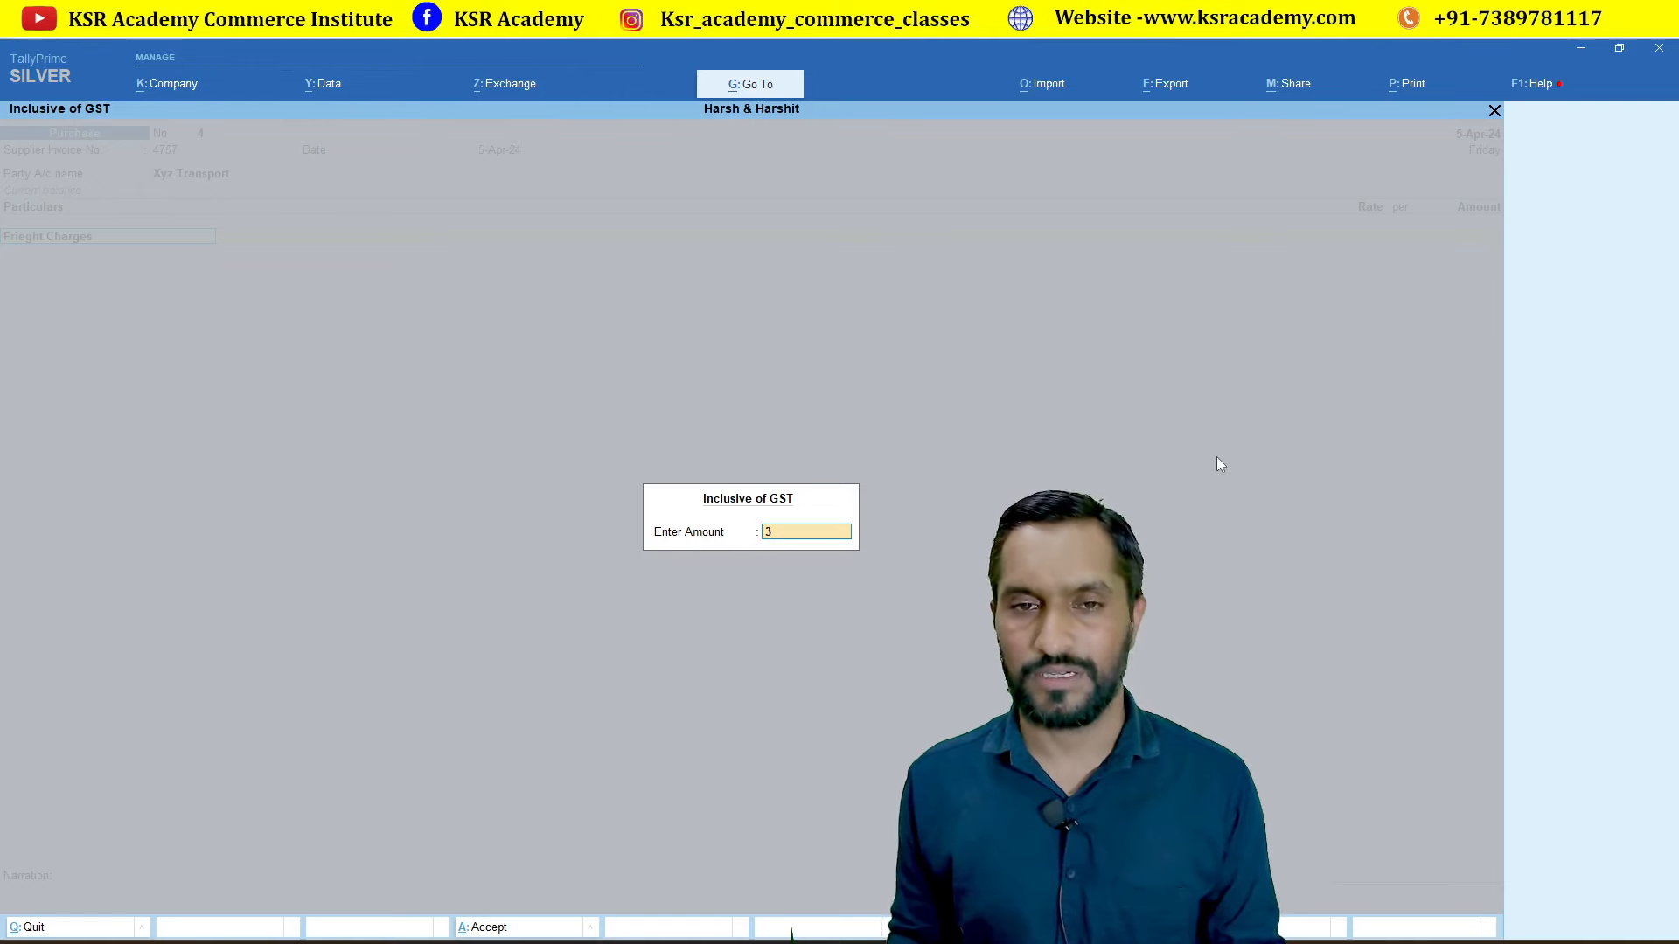
- Enter 30000 as the GST-inclusive freight amount and accept the GST rate details as per Masters/Company
{"action": "type", "text": "30000"}
{"action": "key", "text": "Return"}
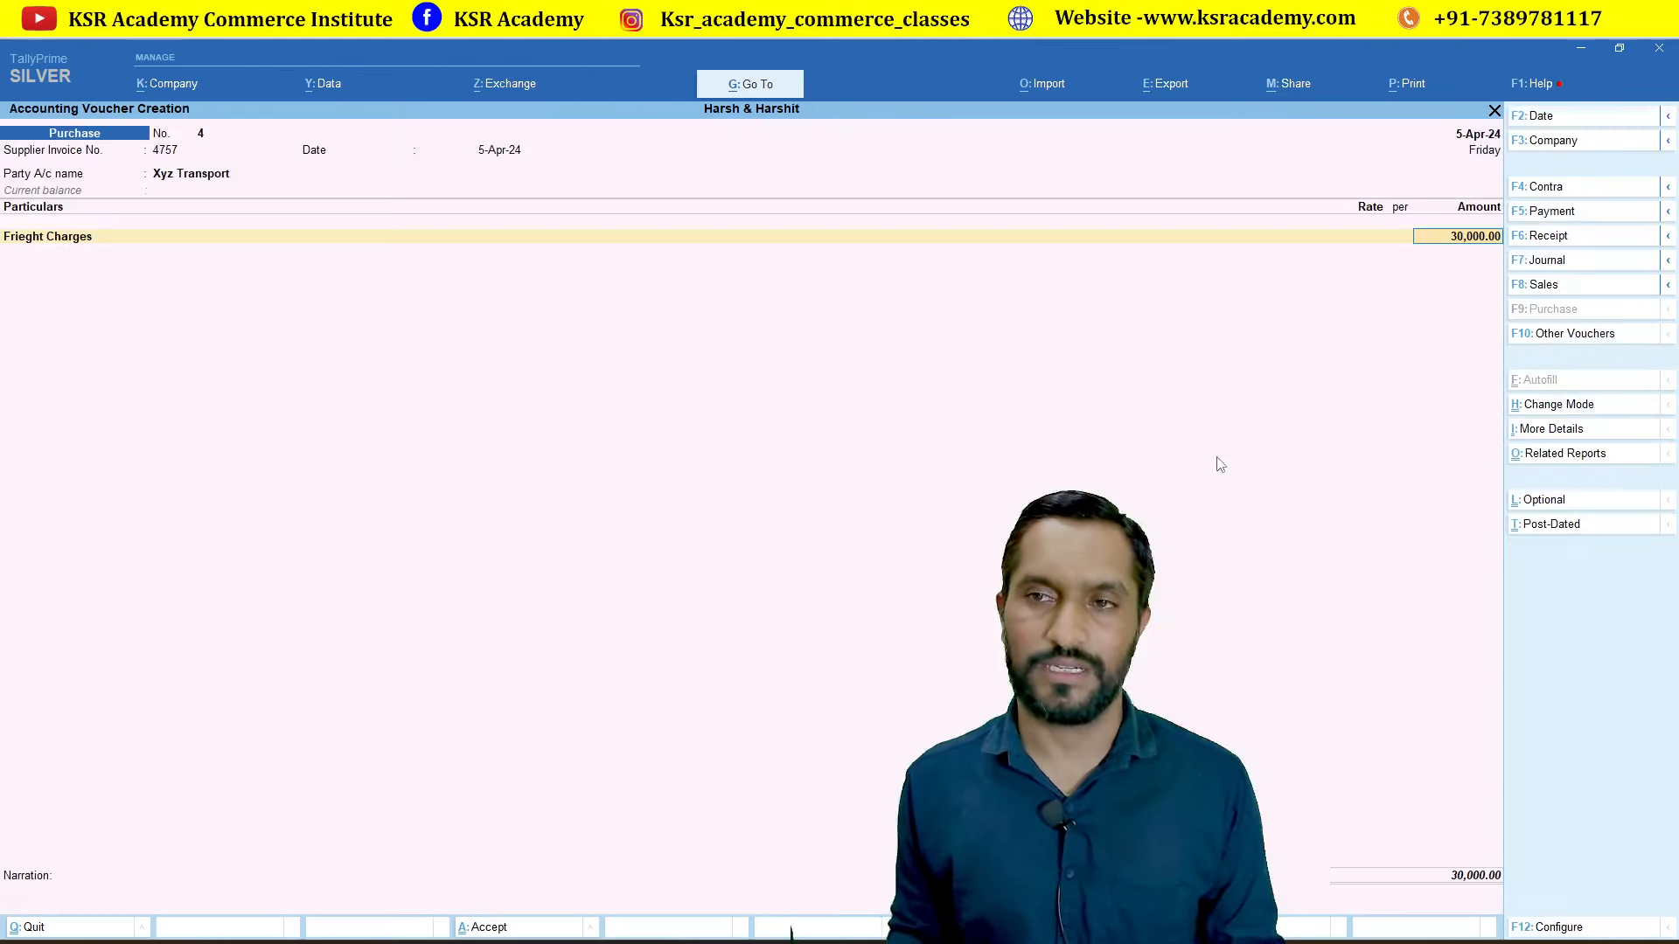
{"action": "key", "text": "Return"}
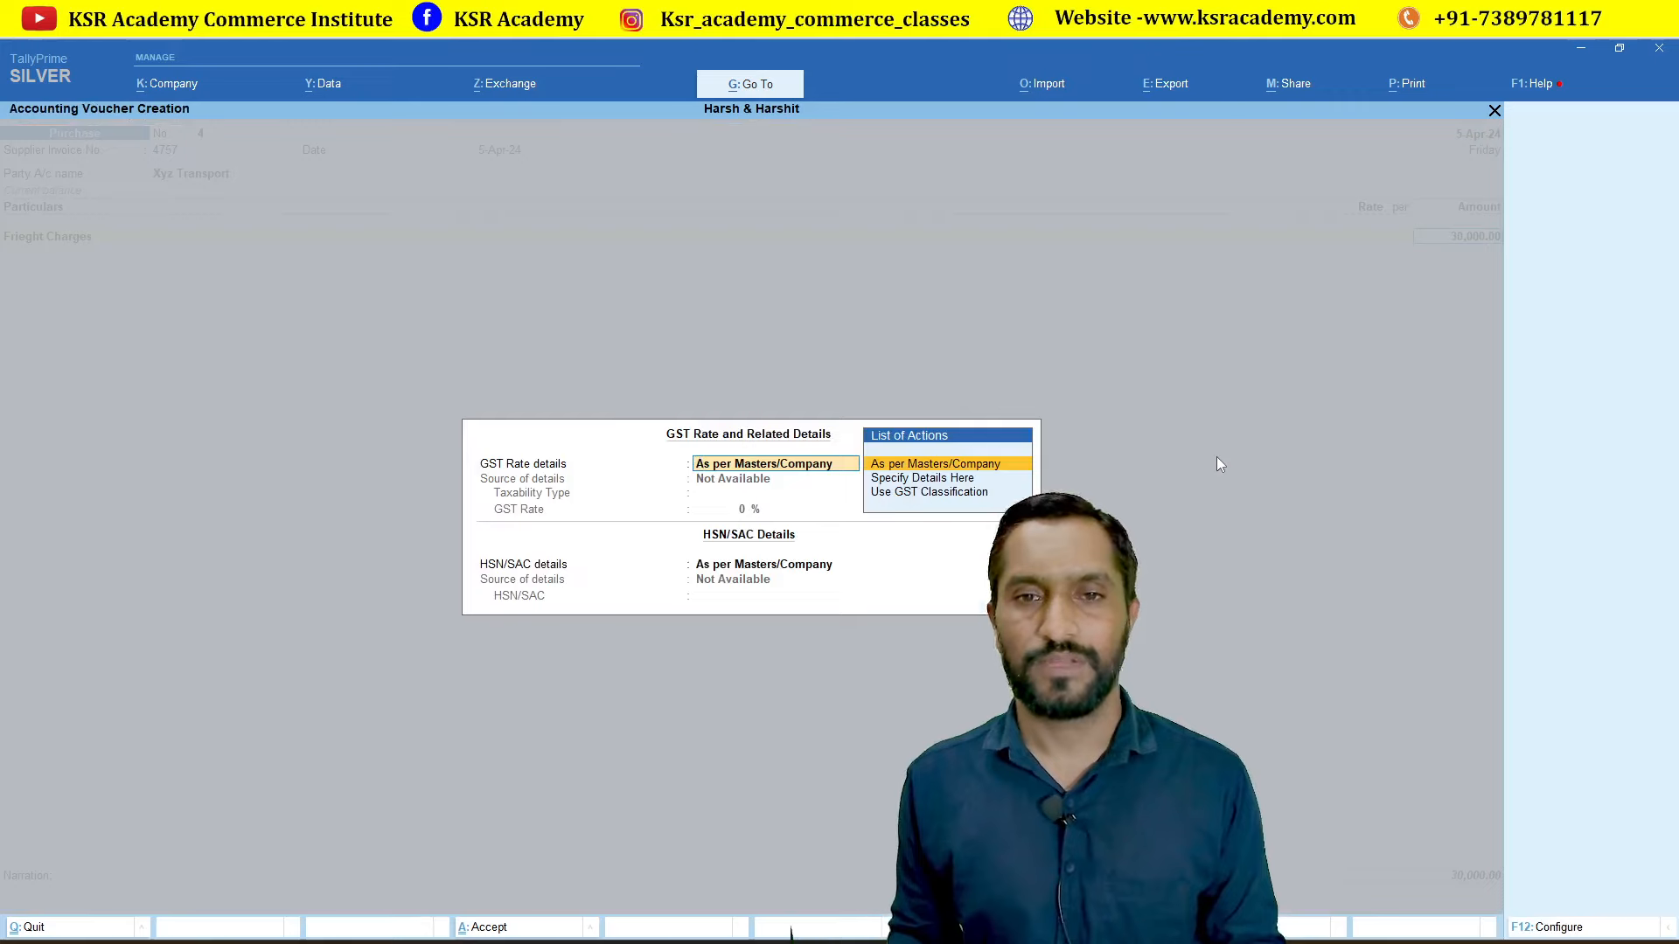
{"action": "key", "text": "Return"}
{"action": "key", "text": "Return"}
{"action": "key", "text": "BackSpace"}
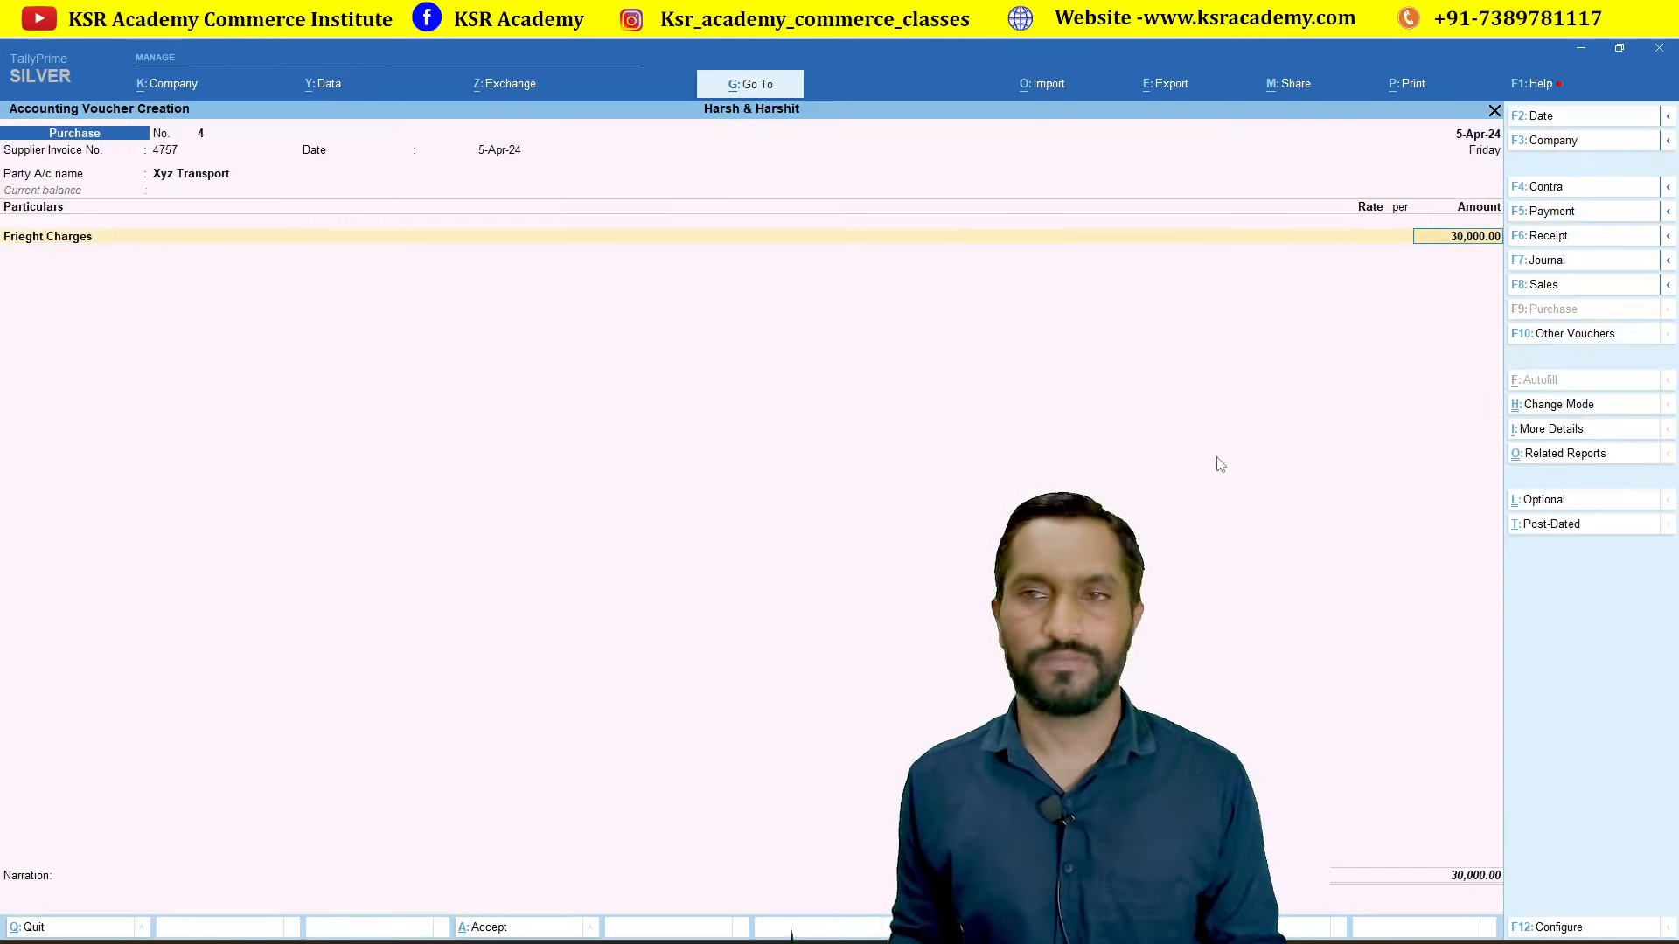
- Reopen the freight line's GST rate details, choose Specify Details Here with taxability type Taxable, and enter the GST rate
{"action": "key", "text": "Return"}
{"action": "key", "text": "Return"}
{"action": "key", "text": "BackSpace"}
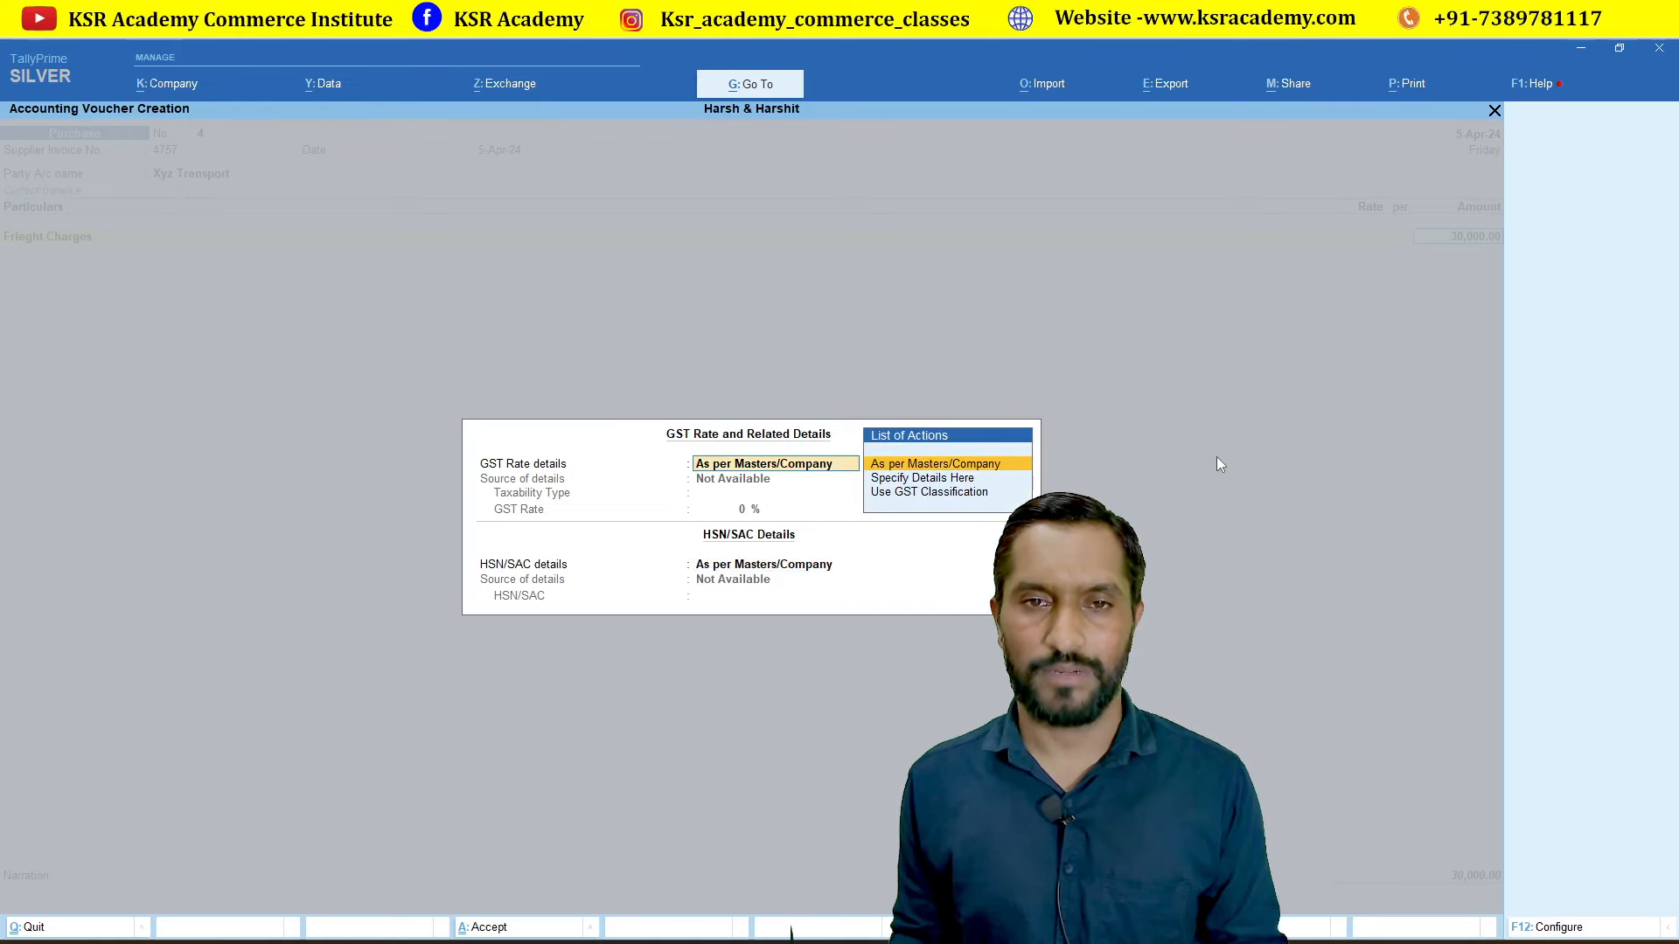
{"action": "key", "text": "Down"}
{"action": "key", "text": "Return"}
{"action": "key", "text": "Return"}
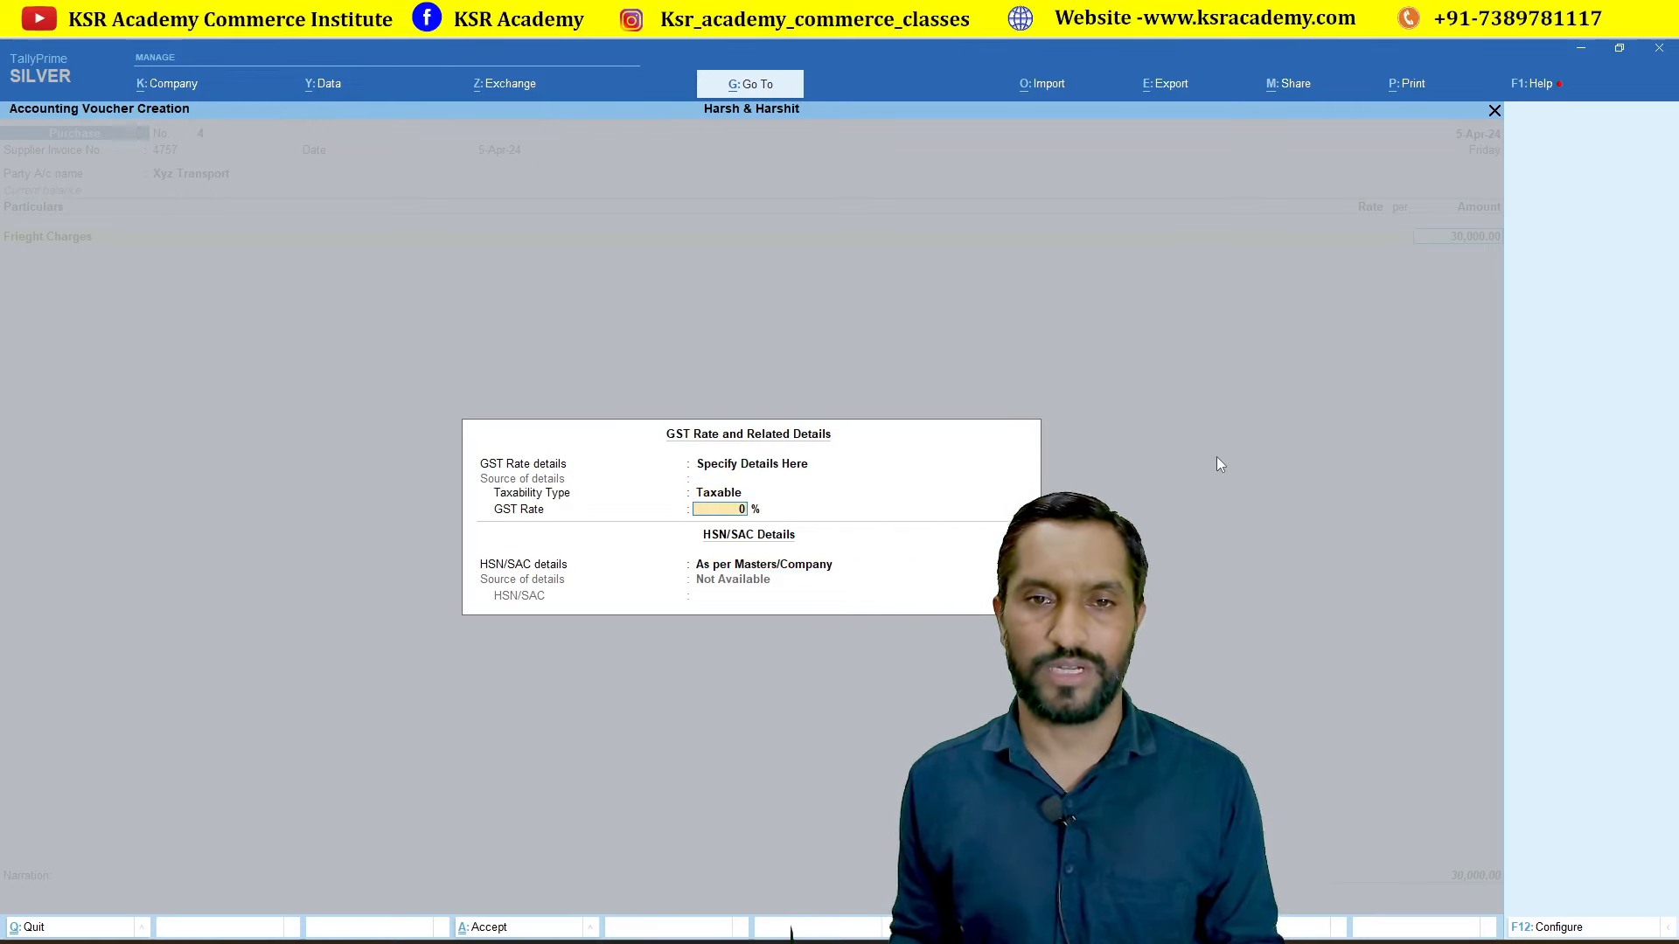
{"action": "key", "text": "Return"}
{"action": "key", "text": "Return"}
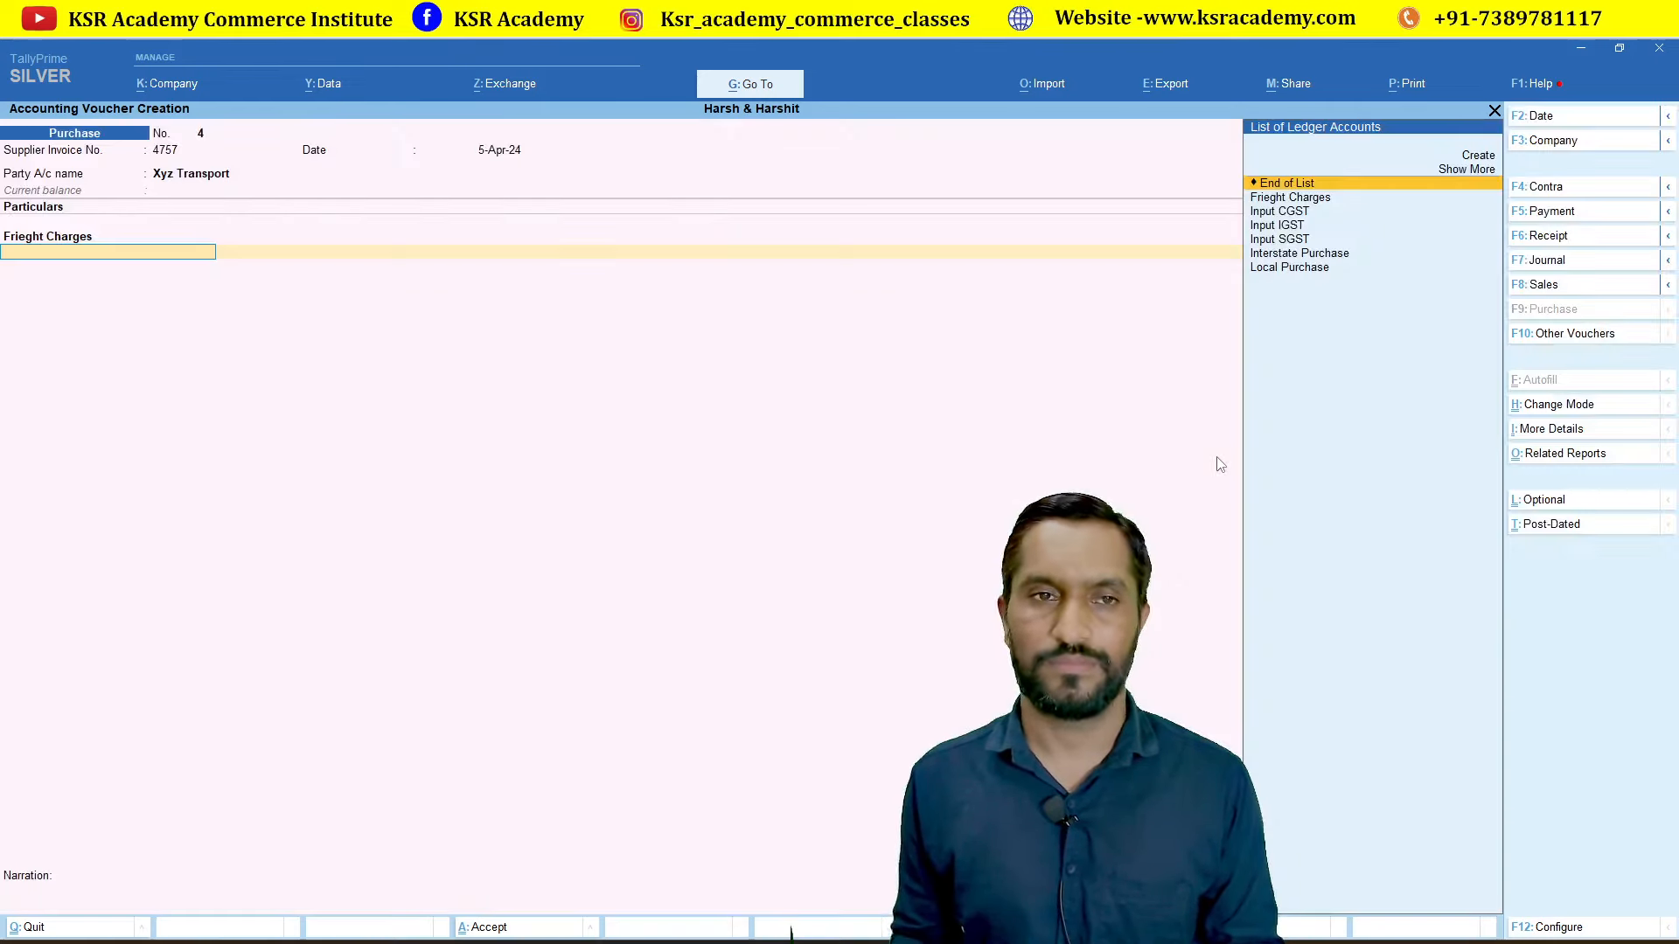
- Return to the freight charges line and re-enter its GST-inclusive amount as 30000
{"action": "key", "text": "BackSpace"}
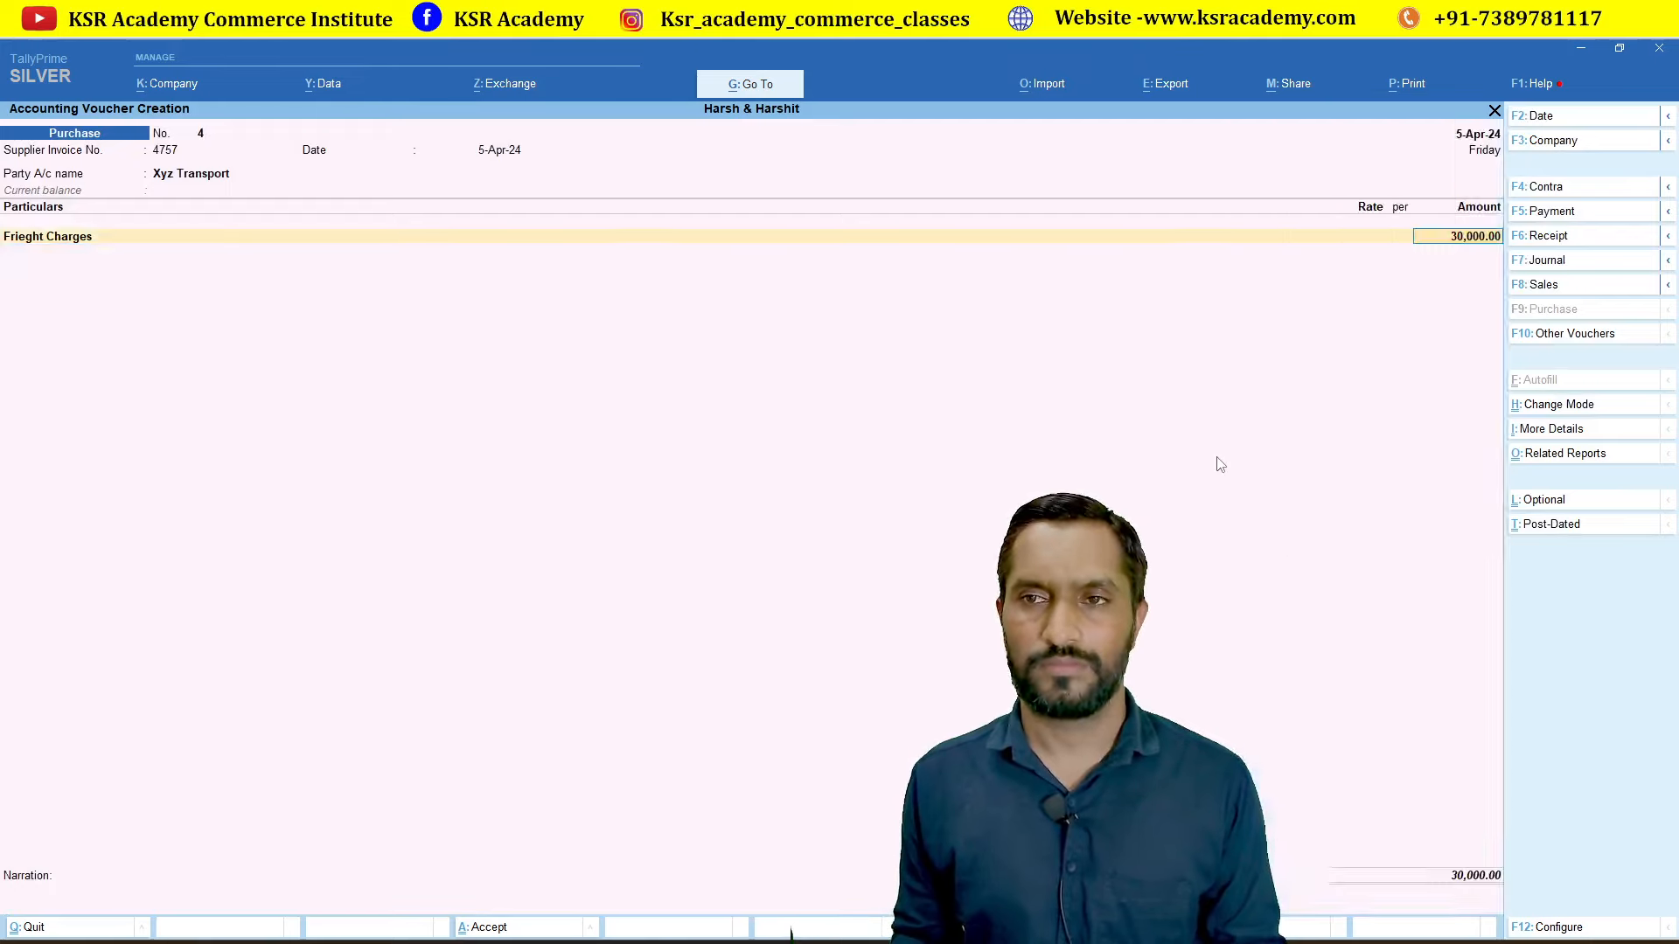
{"action": "key", "text": "BackSpace"}
{"action": "key", "text": "Return"}
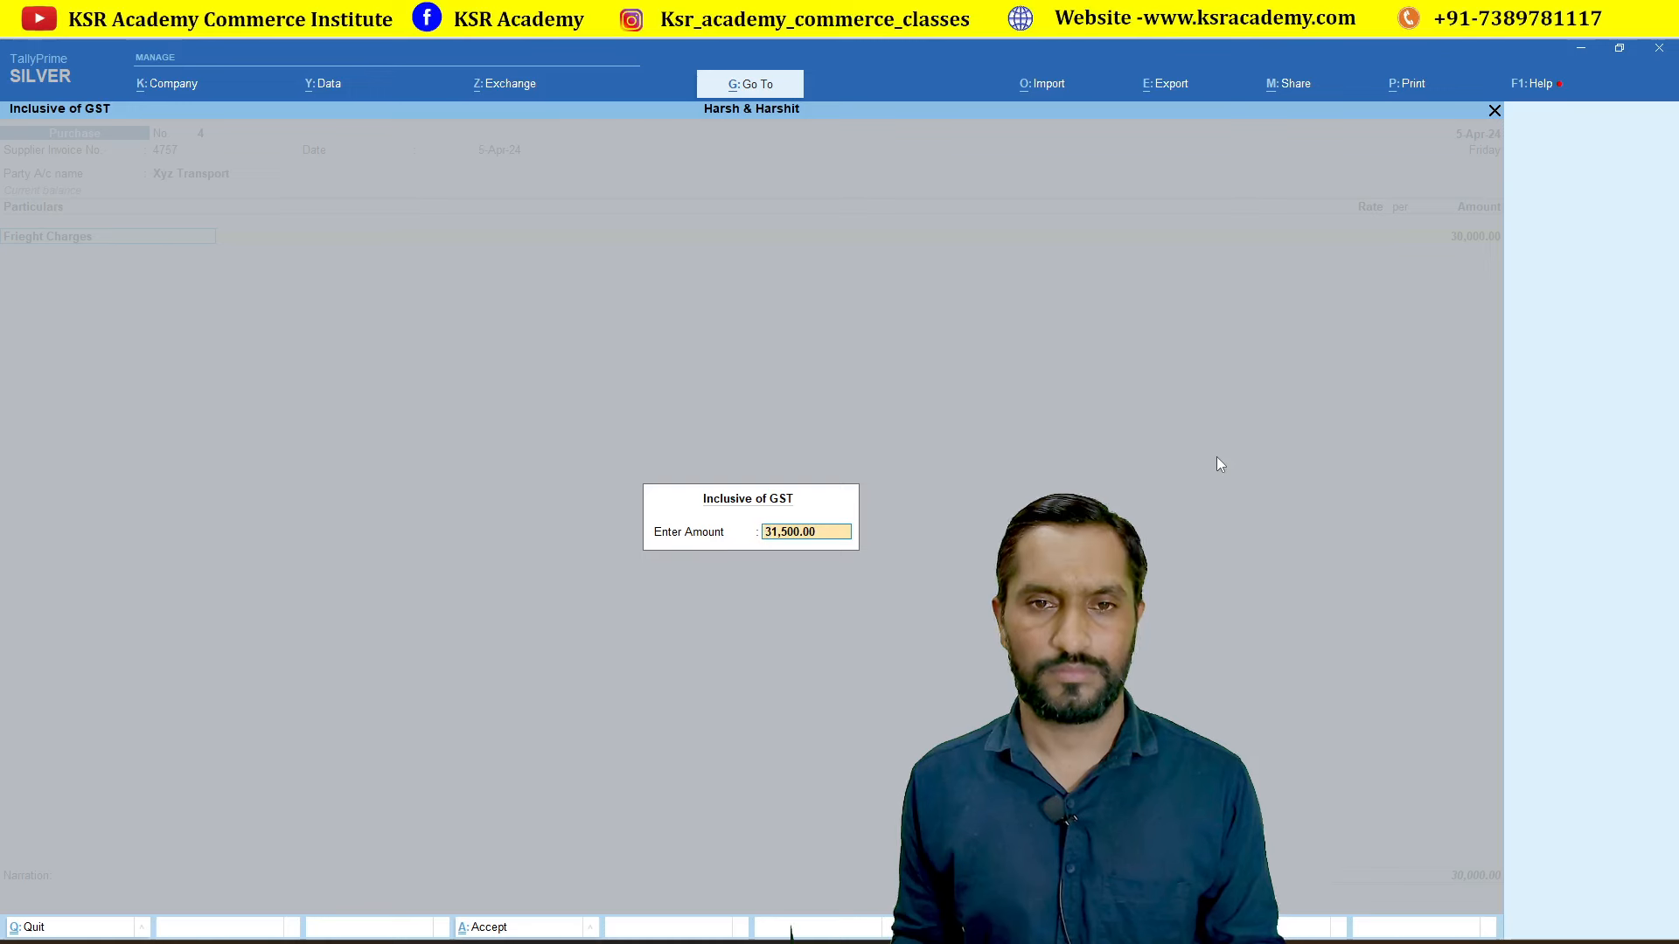
{"action": "type", "text": "50"}
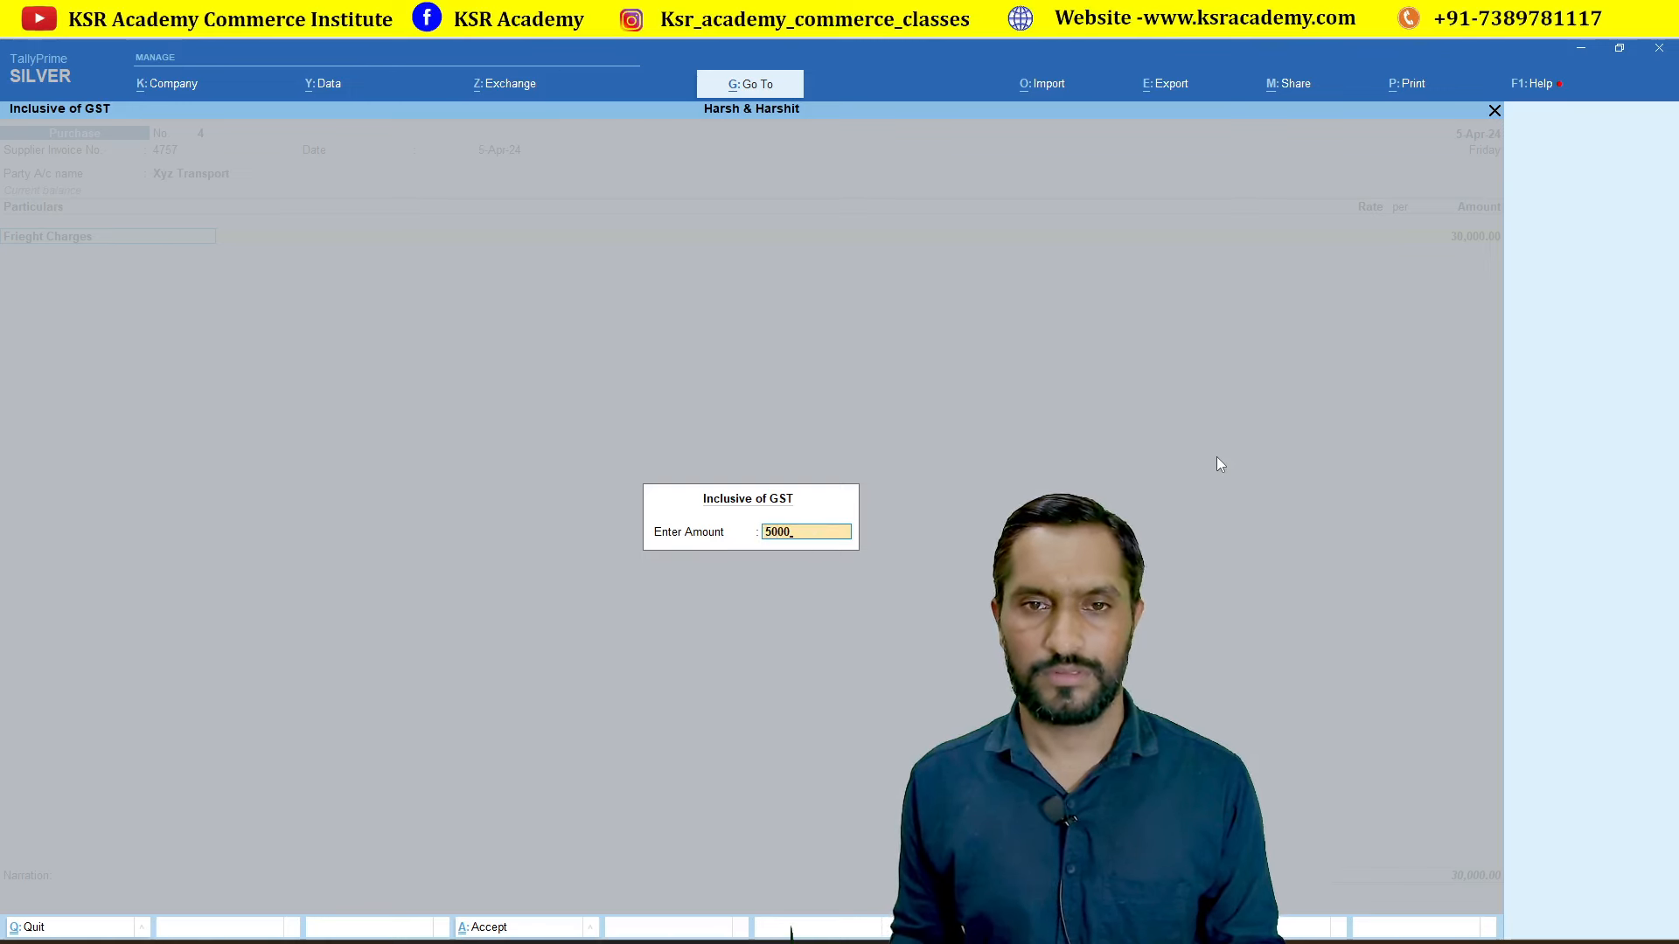
{"action": "type", "text": "00"}
{"action": "key", "text": "BackSpace"}
{"action": "key", "text": "BackSpace"}
{"action": "key", "text": "BackSpace"}
{"action": "key", "text": "BackSpace"}
{"action": "type", "text": "300"}
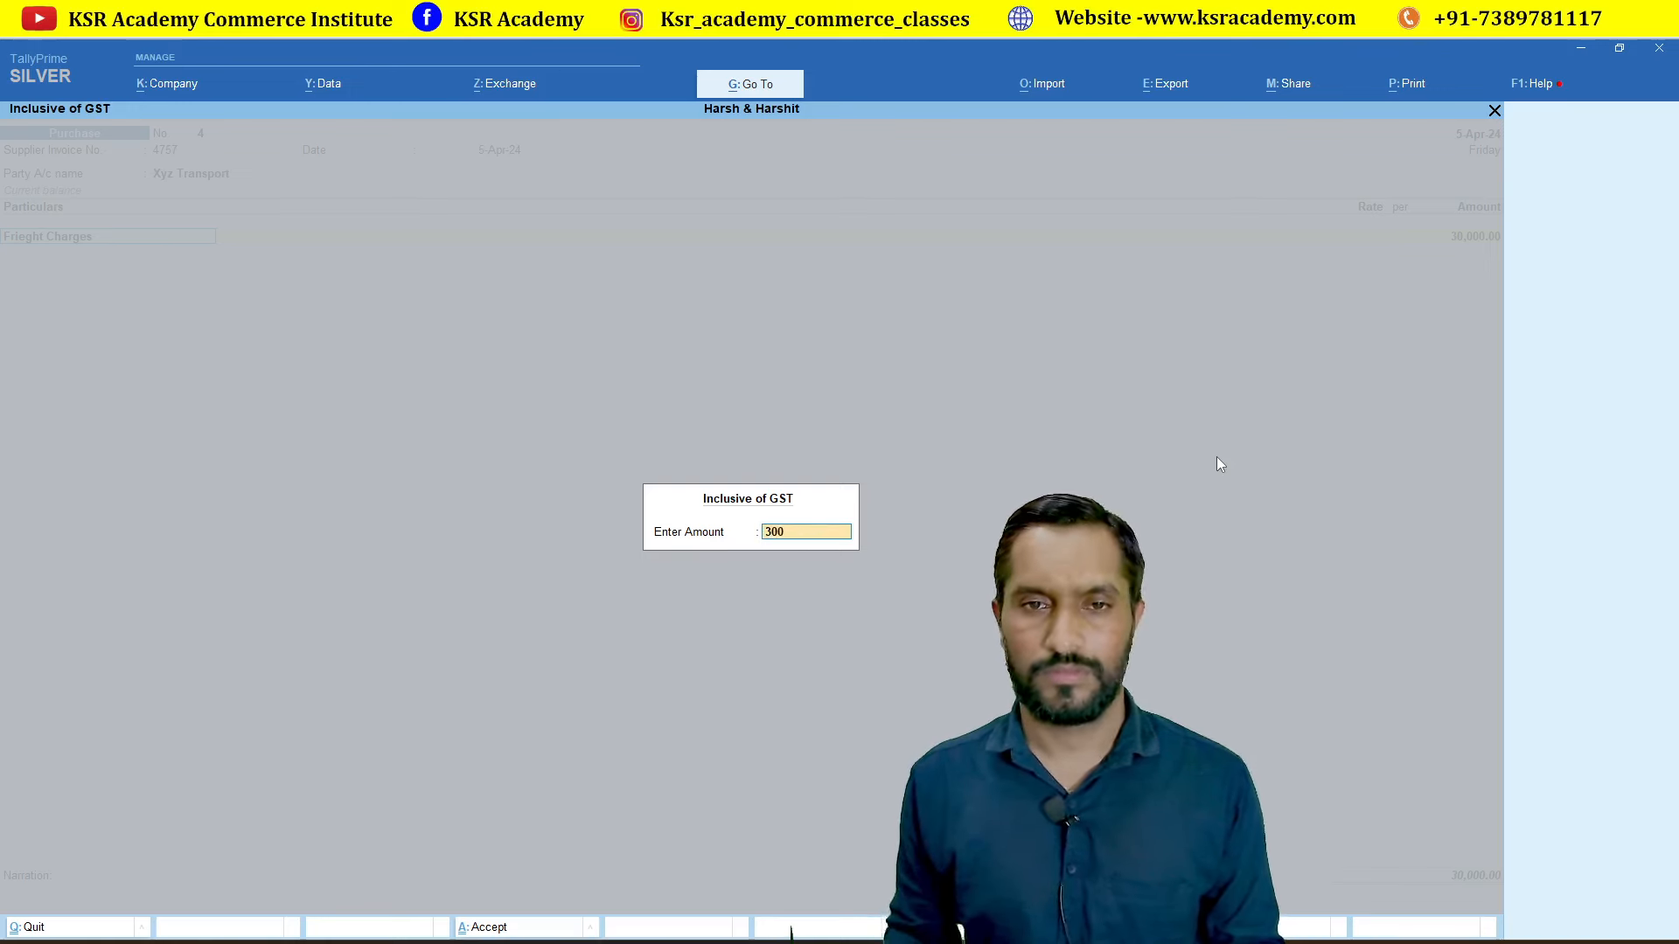
{"action": "type", "text": "00"}
{"action": "key", "text": "Return"}
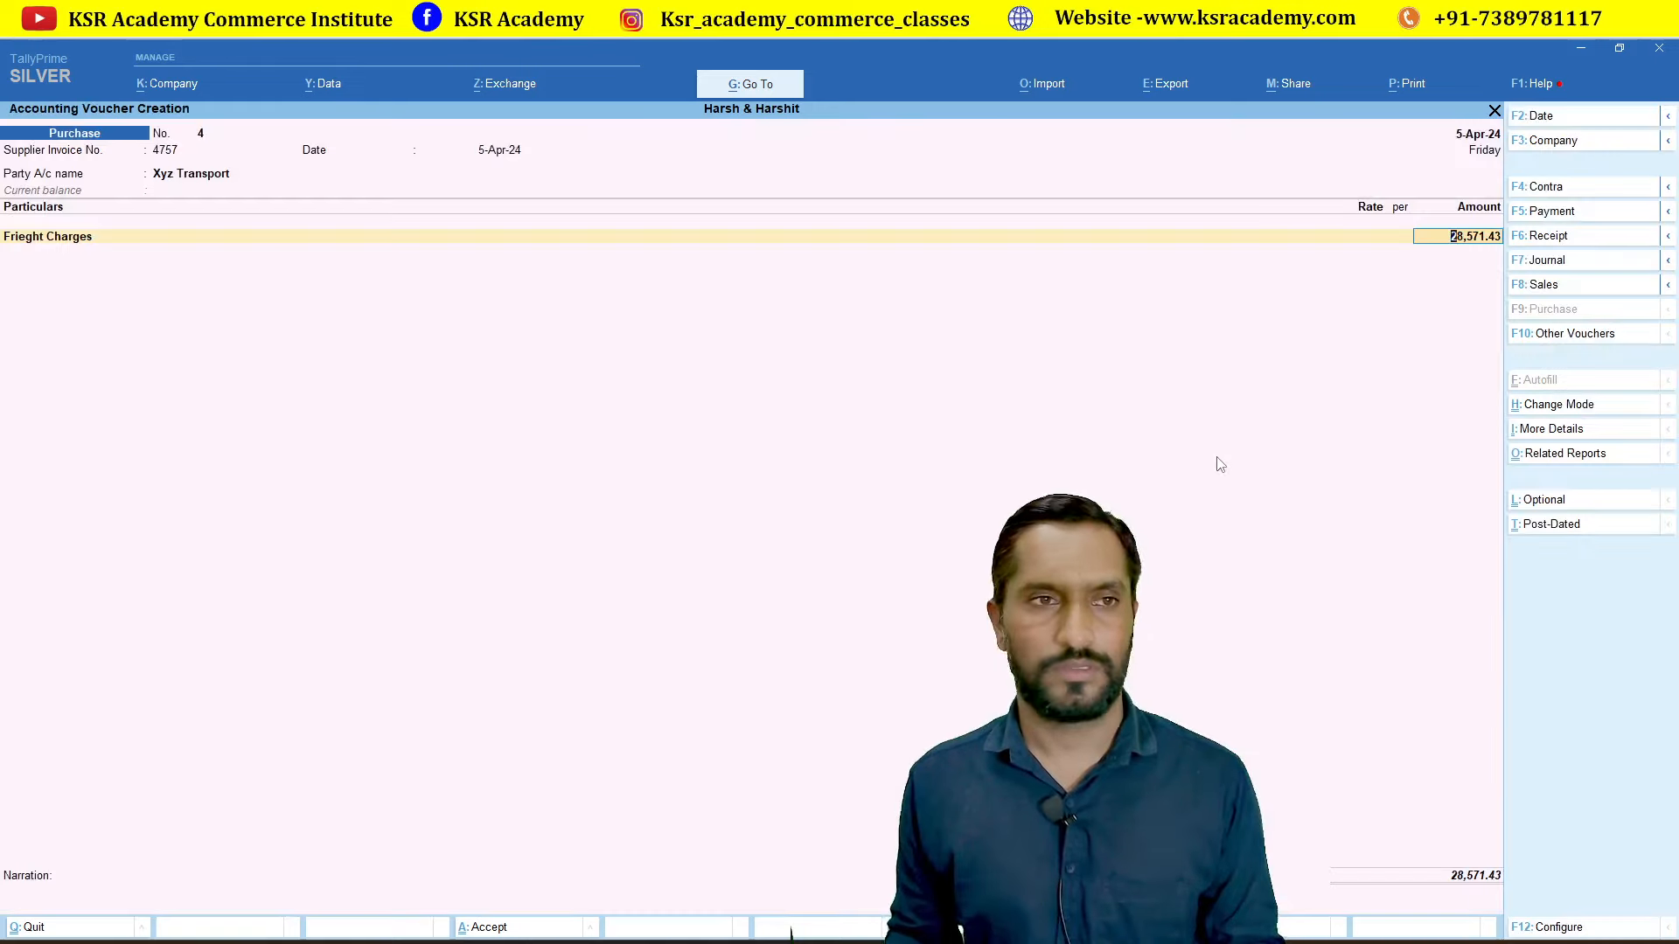
- Alter the Frieght Charges ledger to Specify Details Here for GST rate details, with taxability type Taxable and a 5% GST rate
{"action": "key", "text": "BackSpace"}
{"action": "key", "text": "ctrl+Return"}
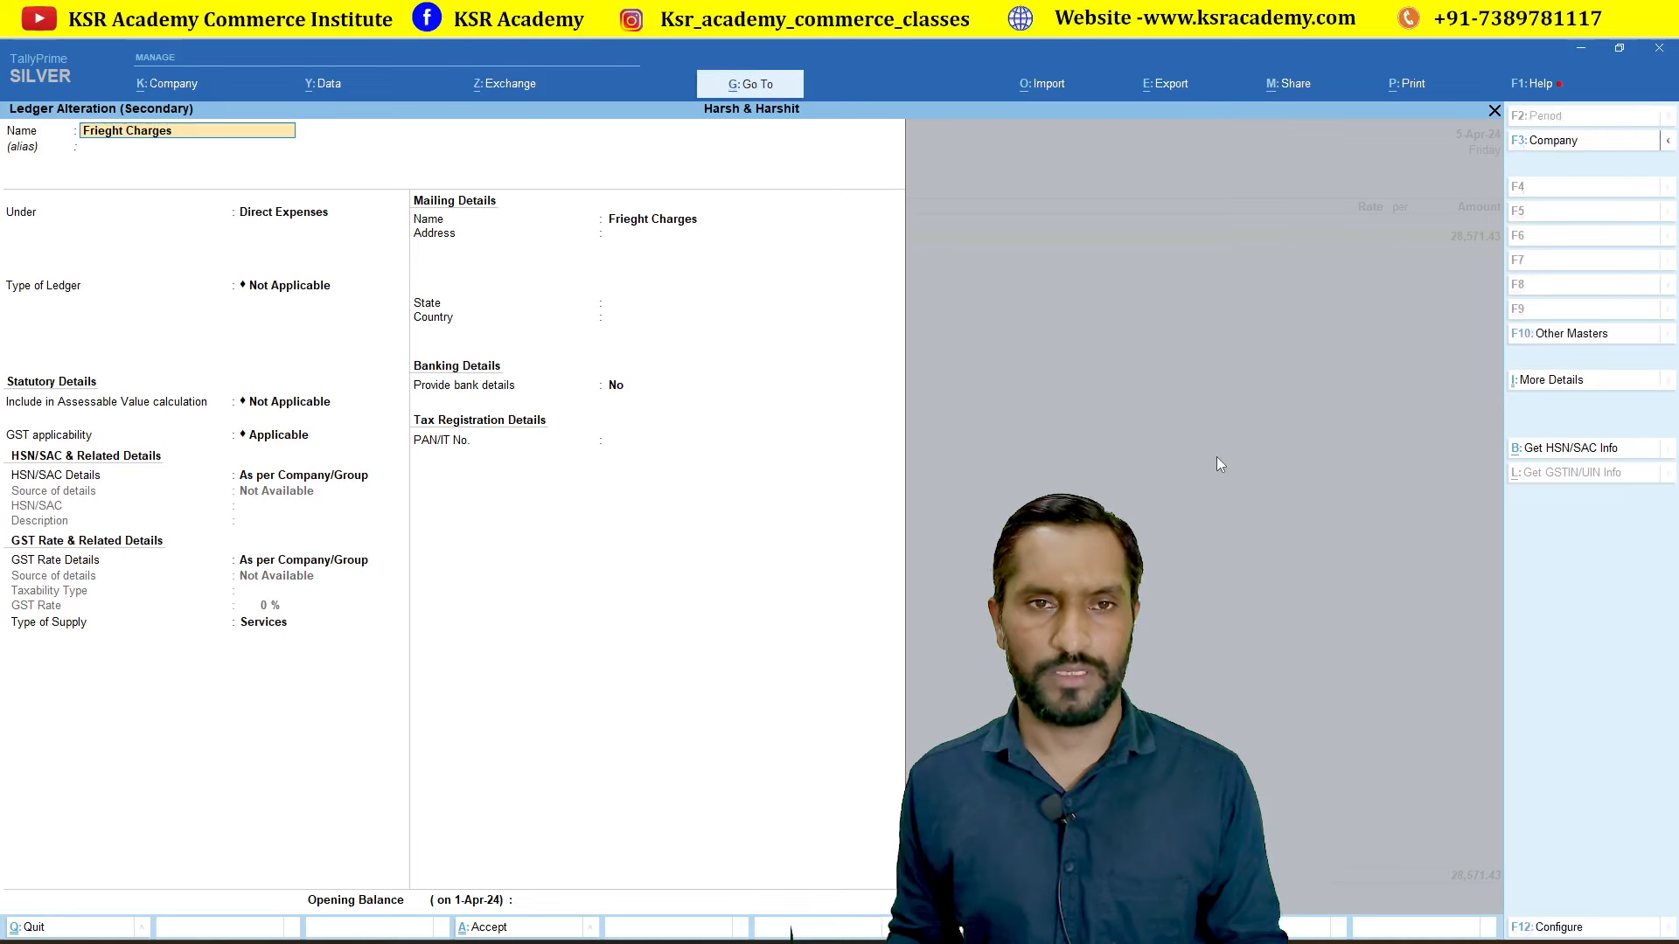
{"action": "key", "text": "Return"}
{"action": "key", "text": "Return"}
{"action": "key", "text": "Return"}
{"action": "key", "text": "Return"}
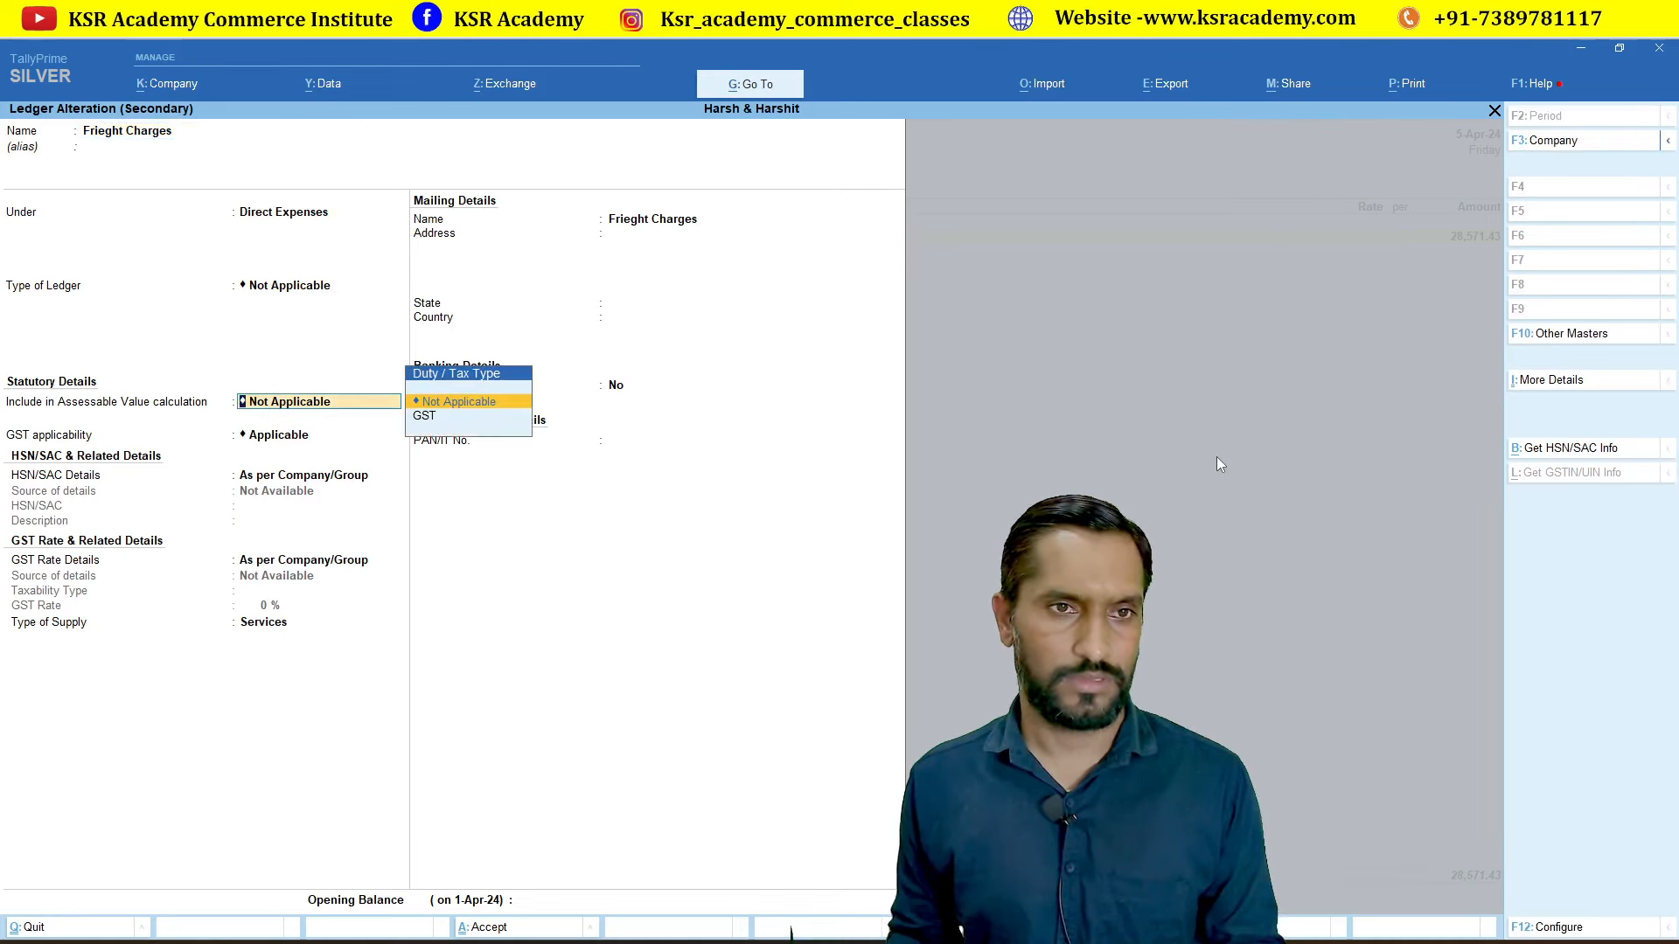
{"action": "key", "text": "Return"}
{"action": "key", "text": "Return"}
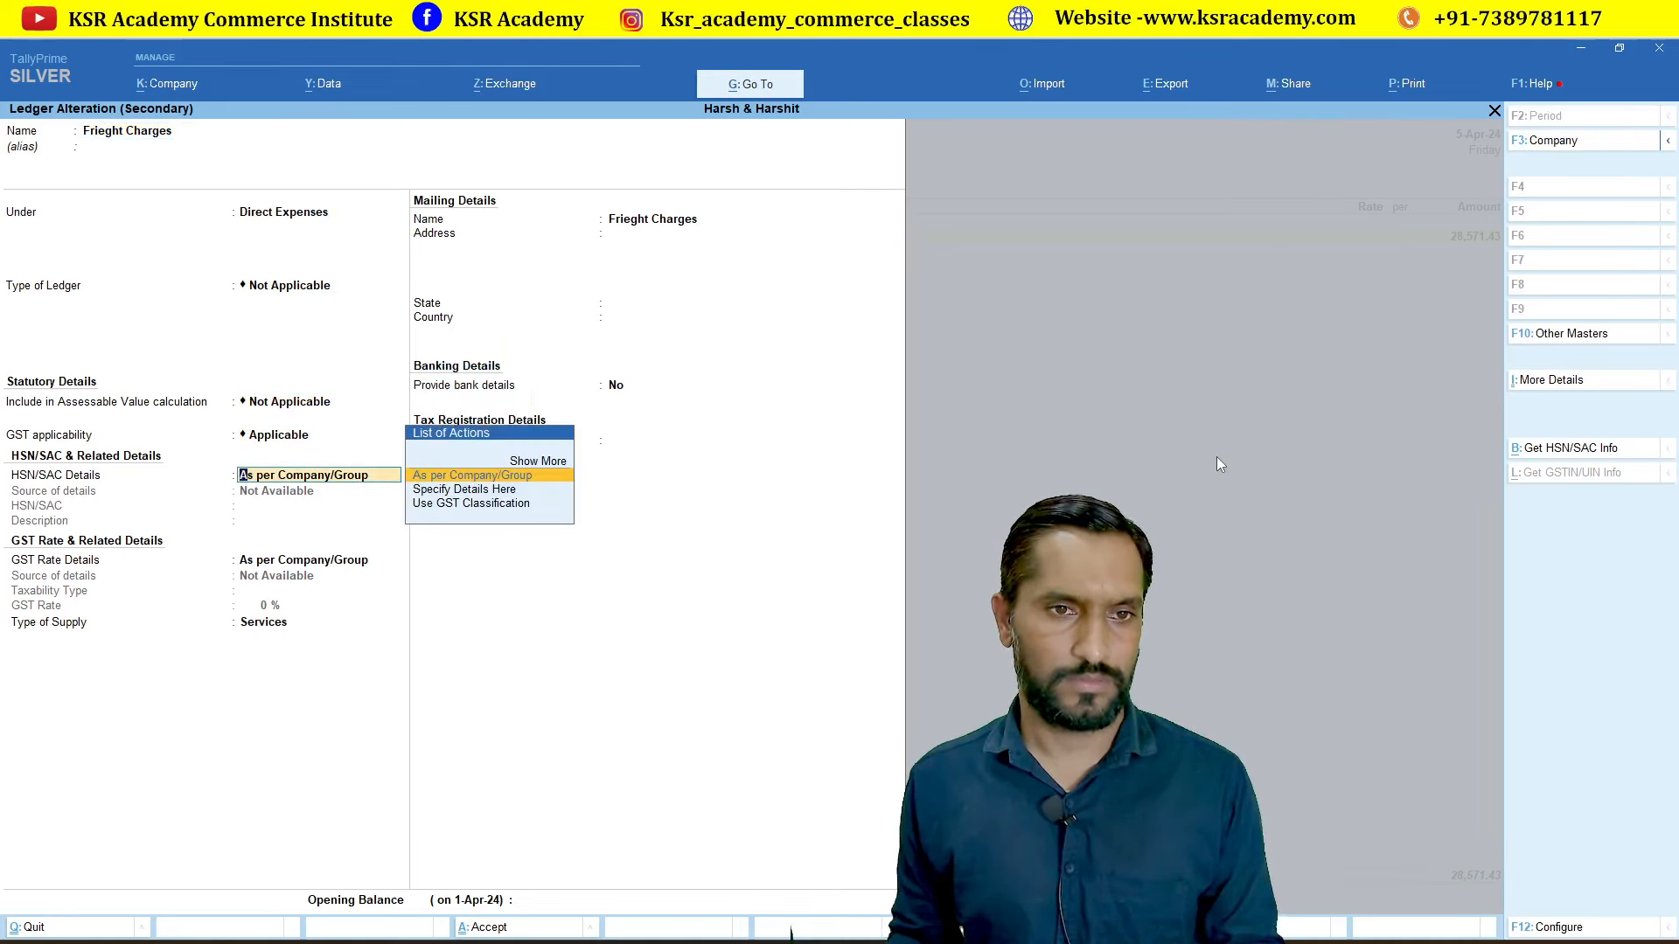
{"action": "key", "text": "Return"}
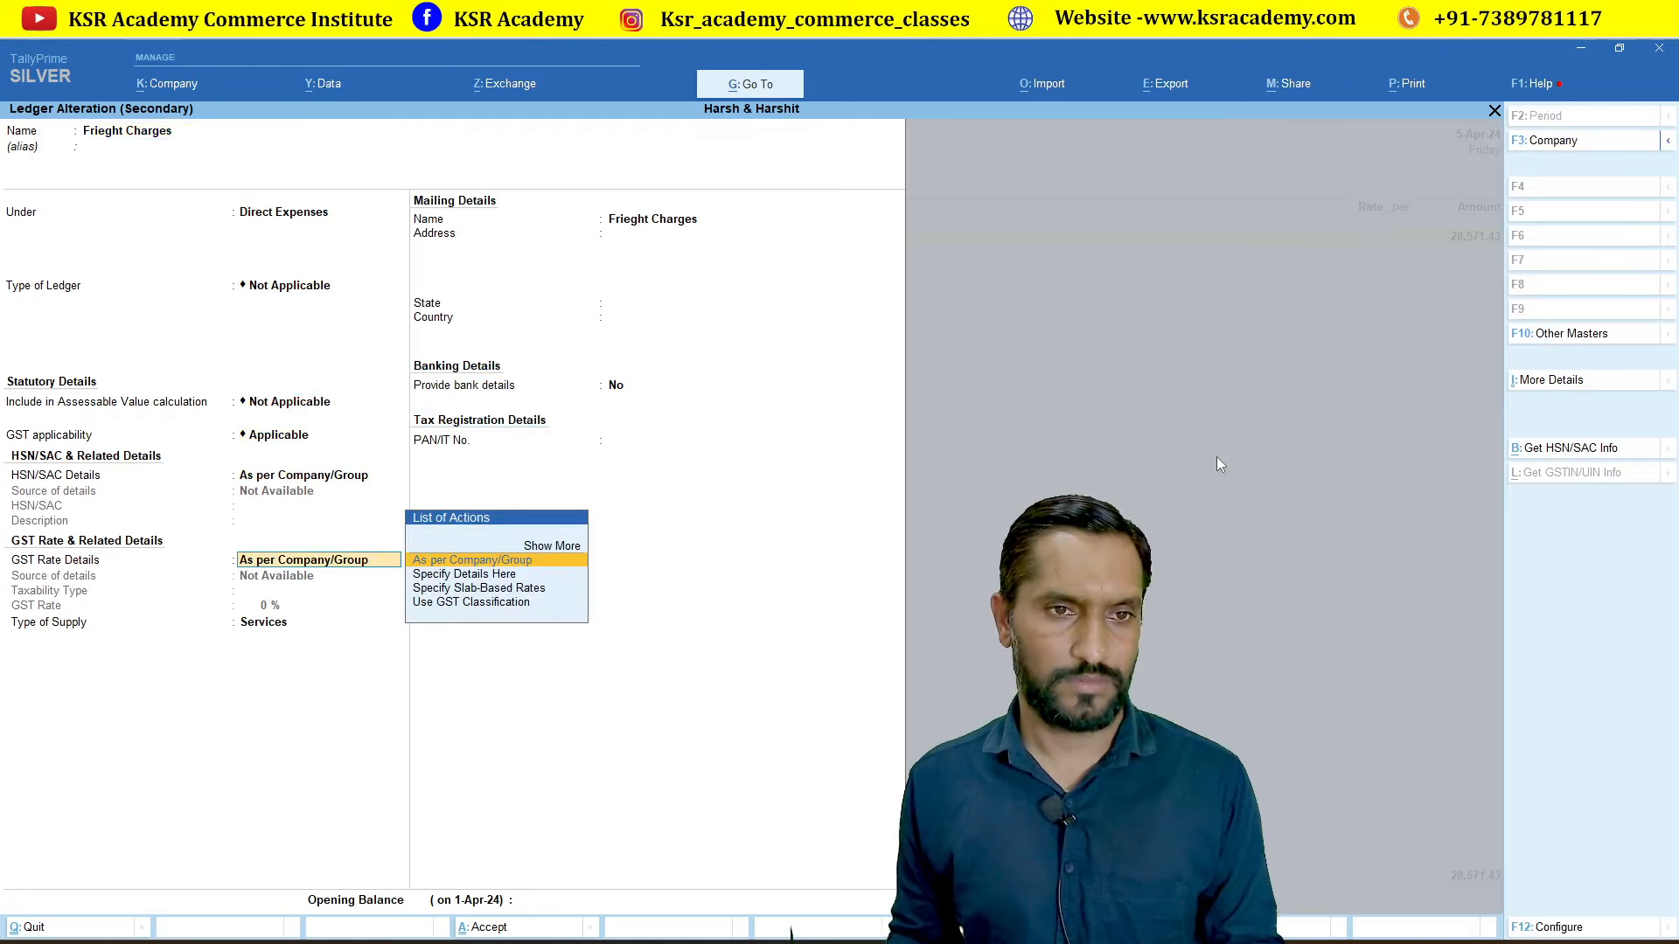
{"action": "key", "text": "Return"}
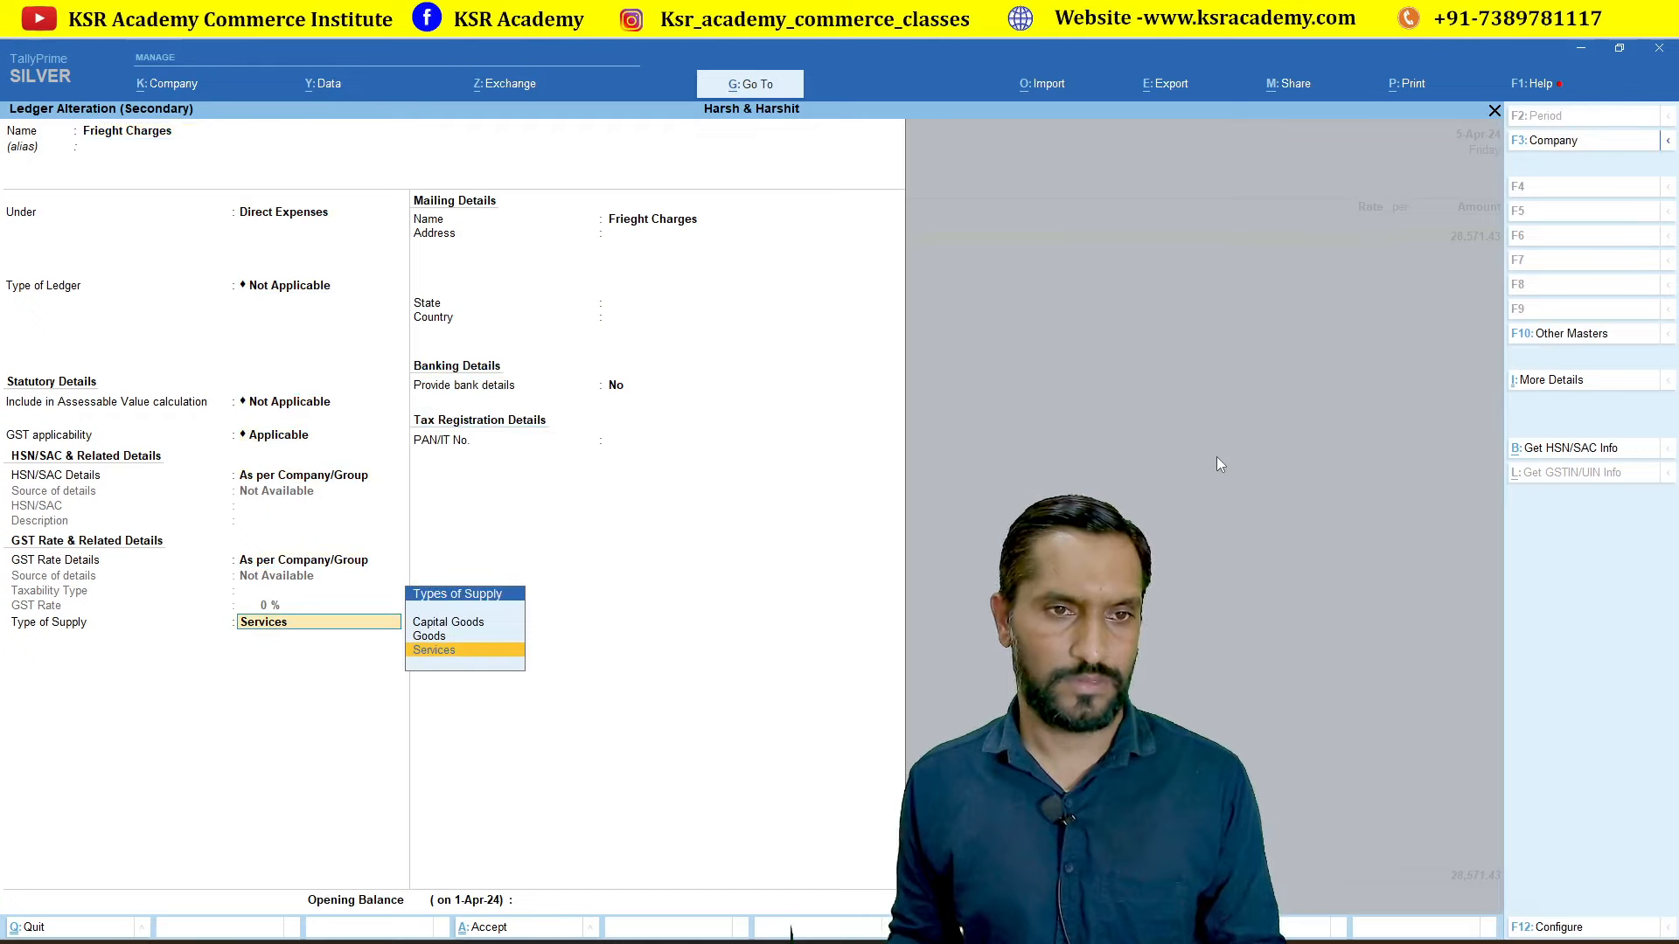
{"action": "key", "text": "BackSpace"}
{"action": "key", "text": "Down"}
{"action": "key", "text": "Return"}
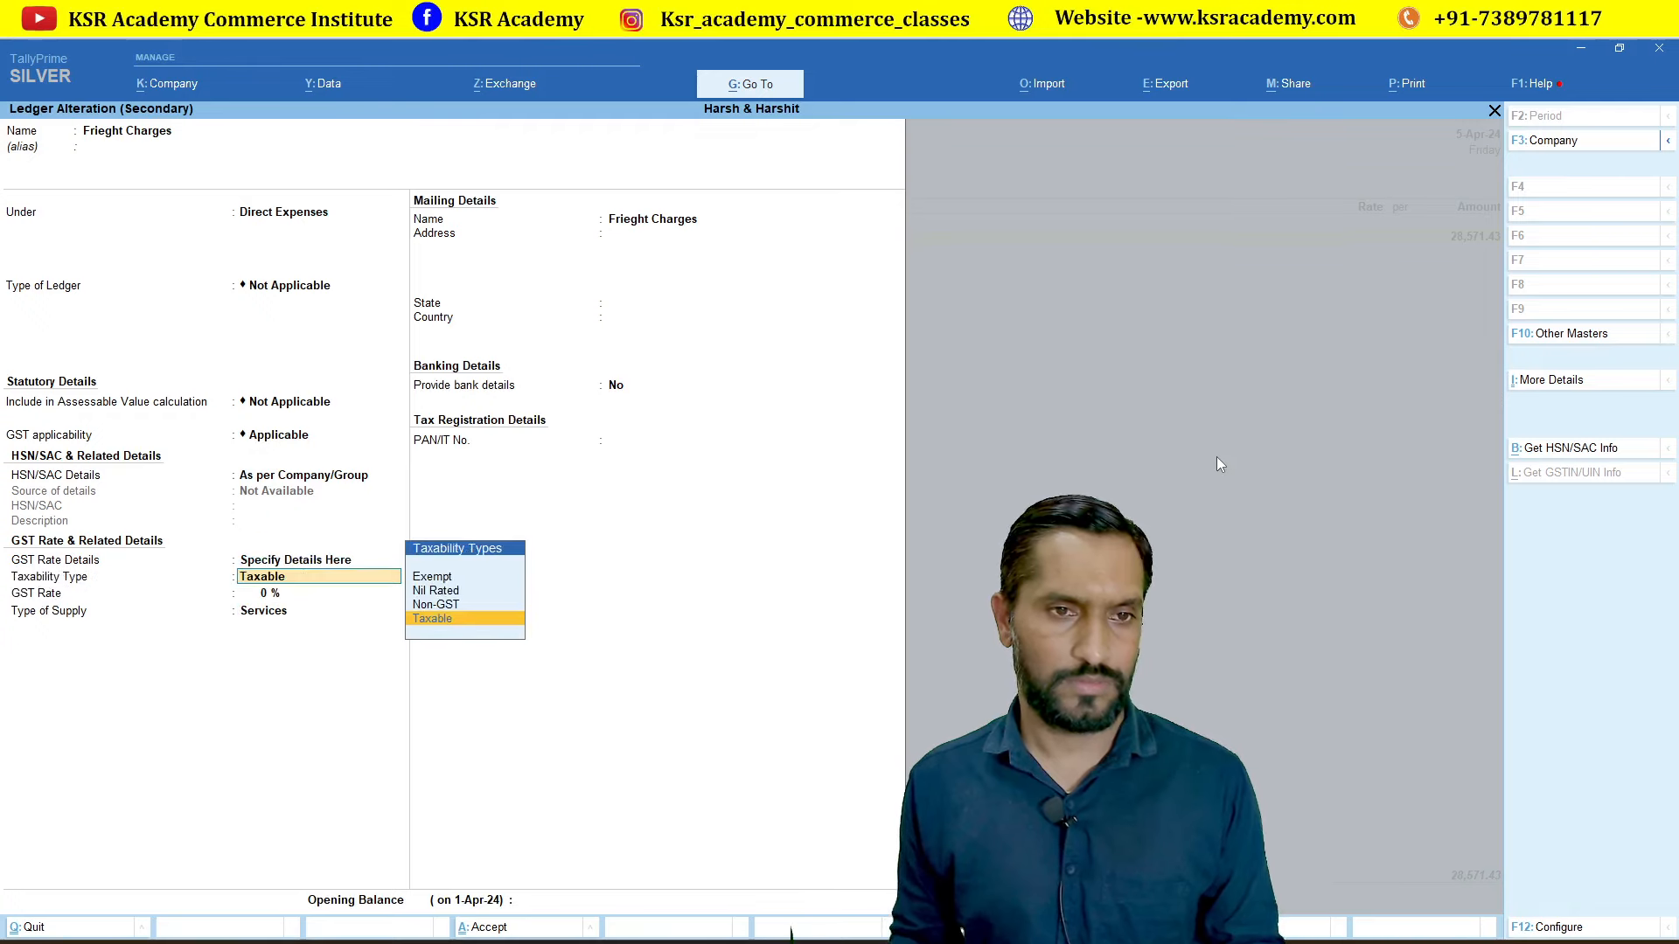
{"action": "key", "text": "Return"}
{"action": "type", "text": "5"}
{"action": "key", "text": "Return"}
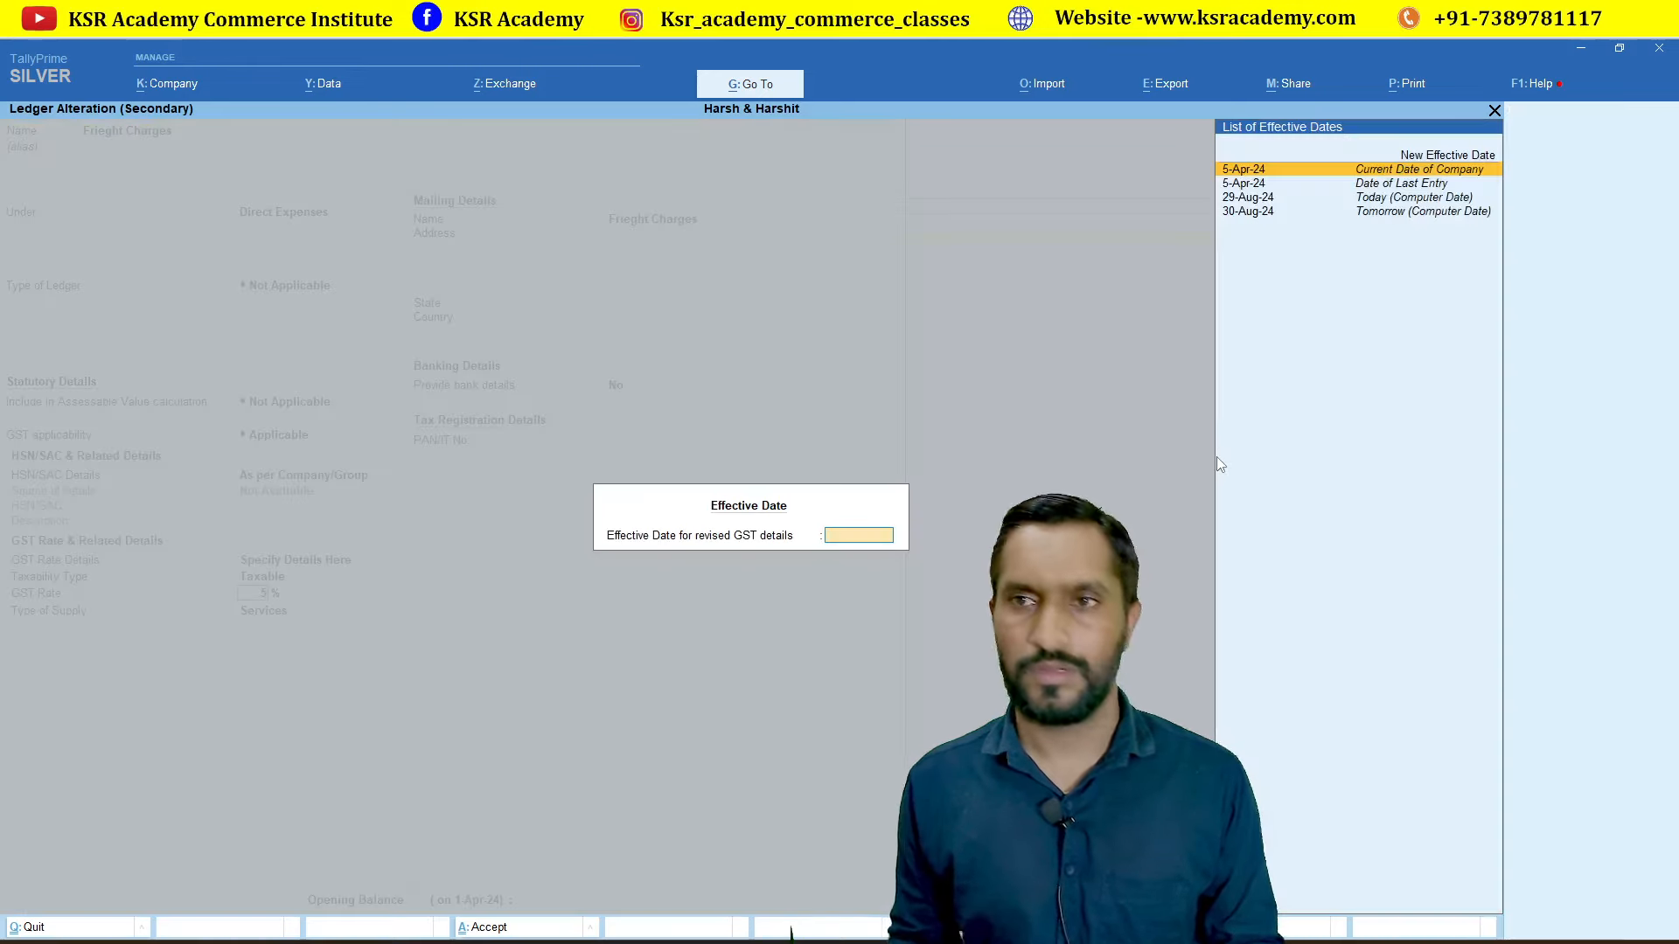
- Enter 1-Apr-24 as a new effective date for the revised GST details and save the Frieght Charges ledger
{"action": "key", "text": "Up"}
{"action": "key", "text": "Return"}
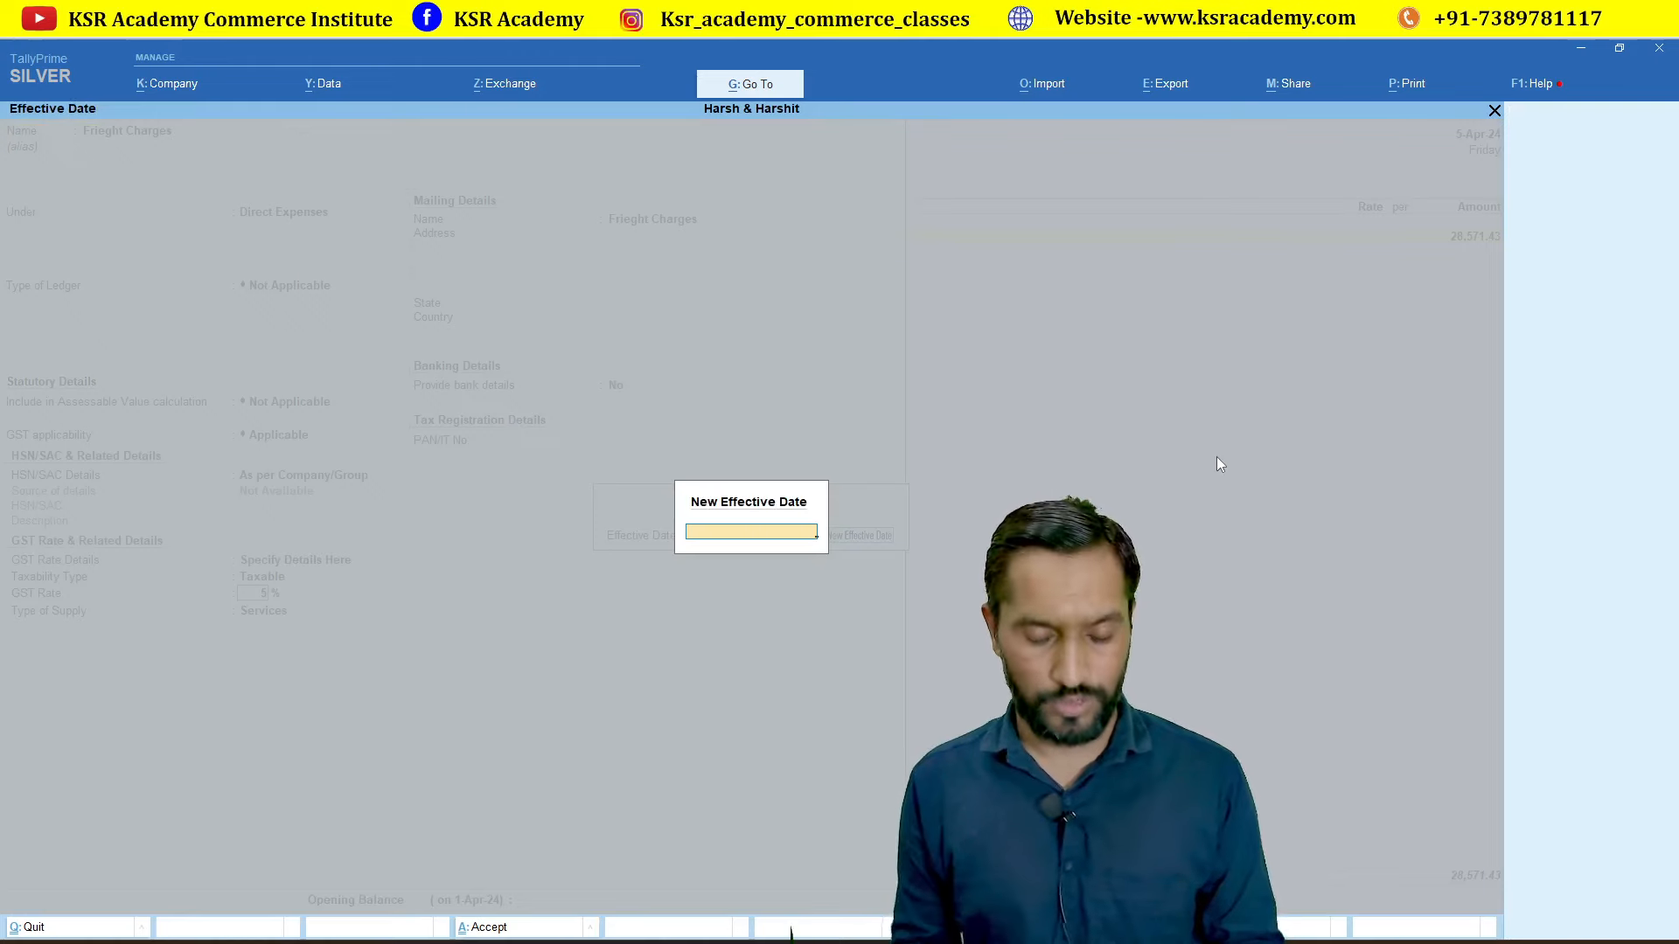
{"action": "type", "text": "1.4.23"}
{"action": "key", "text": "Return"}
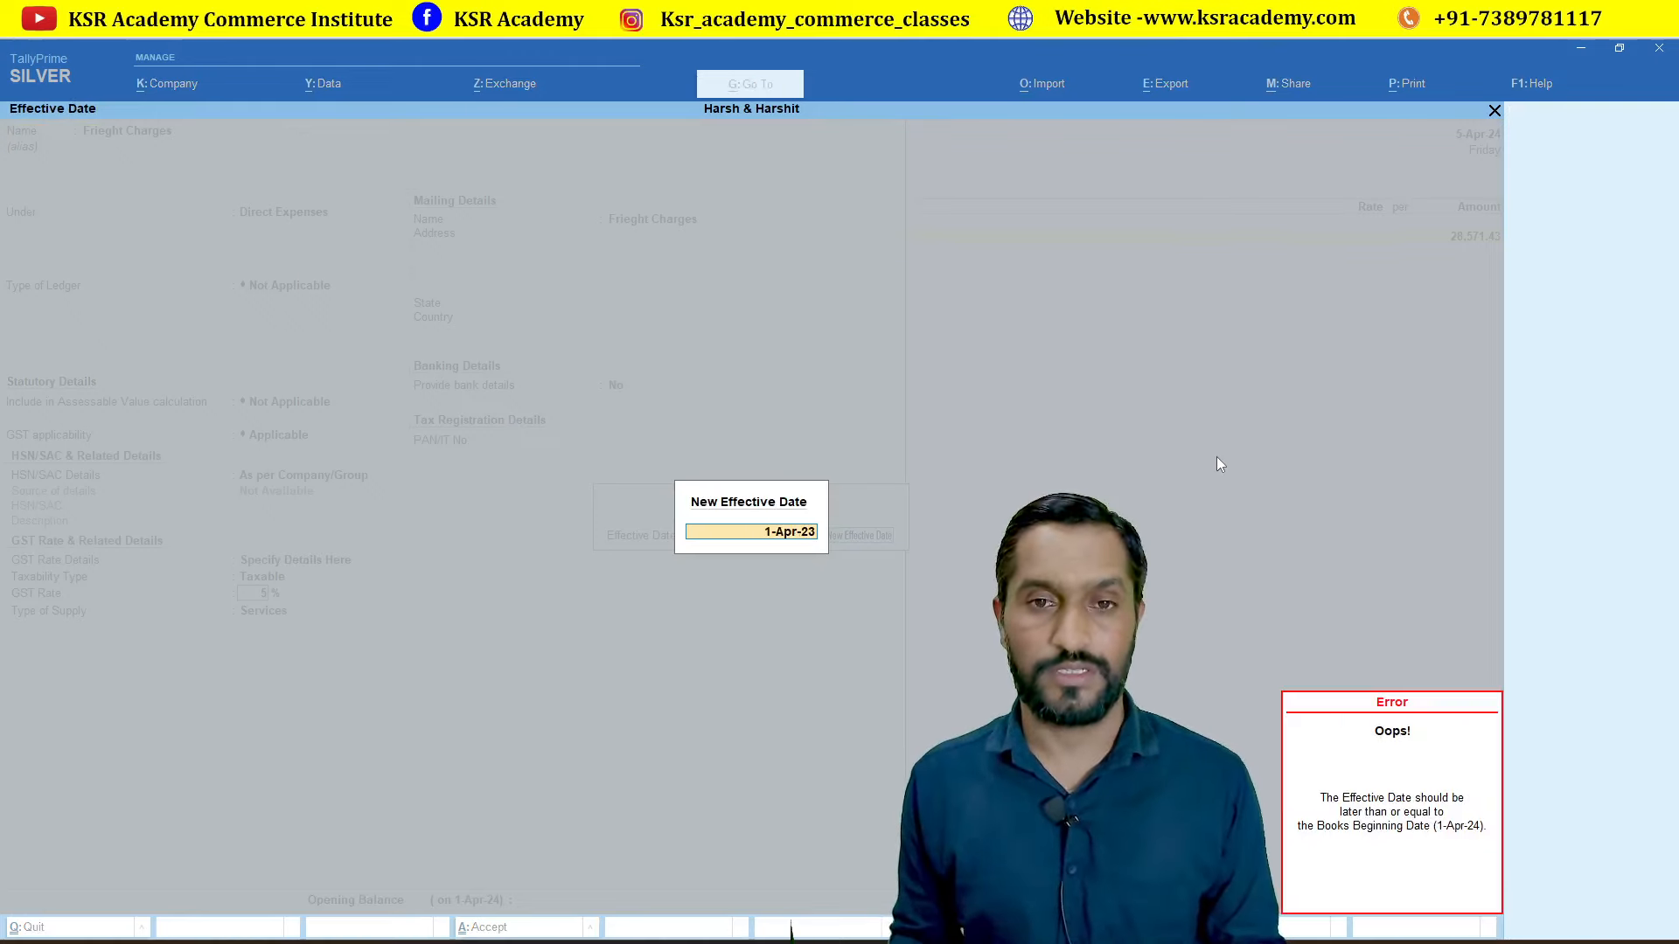
{"action": "type", "text": "4"}
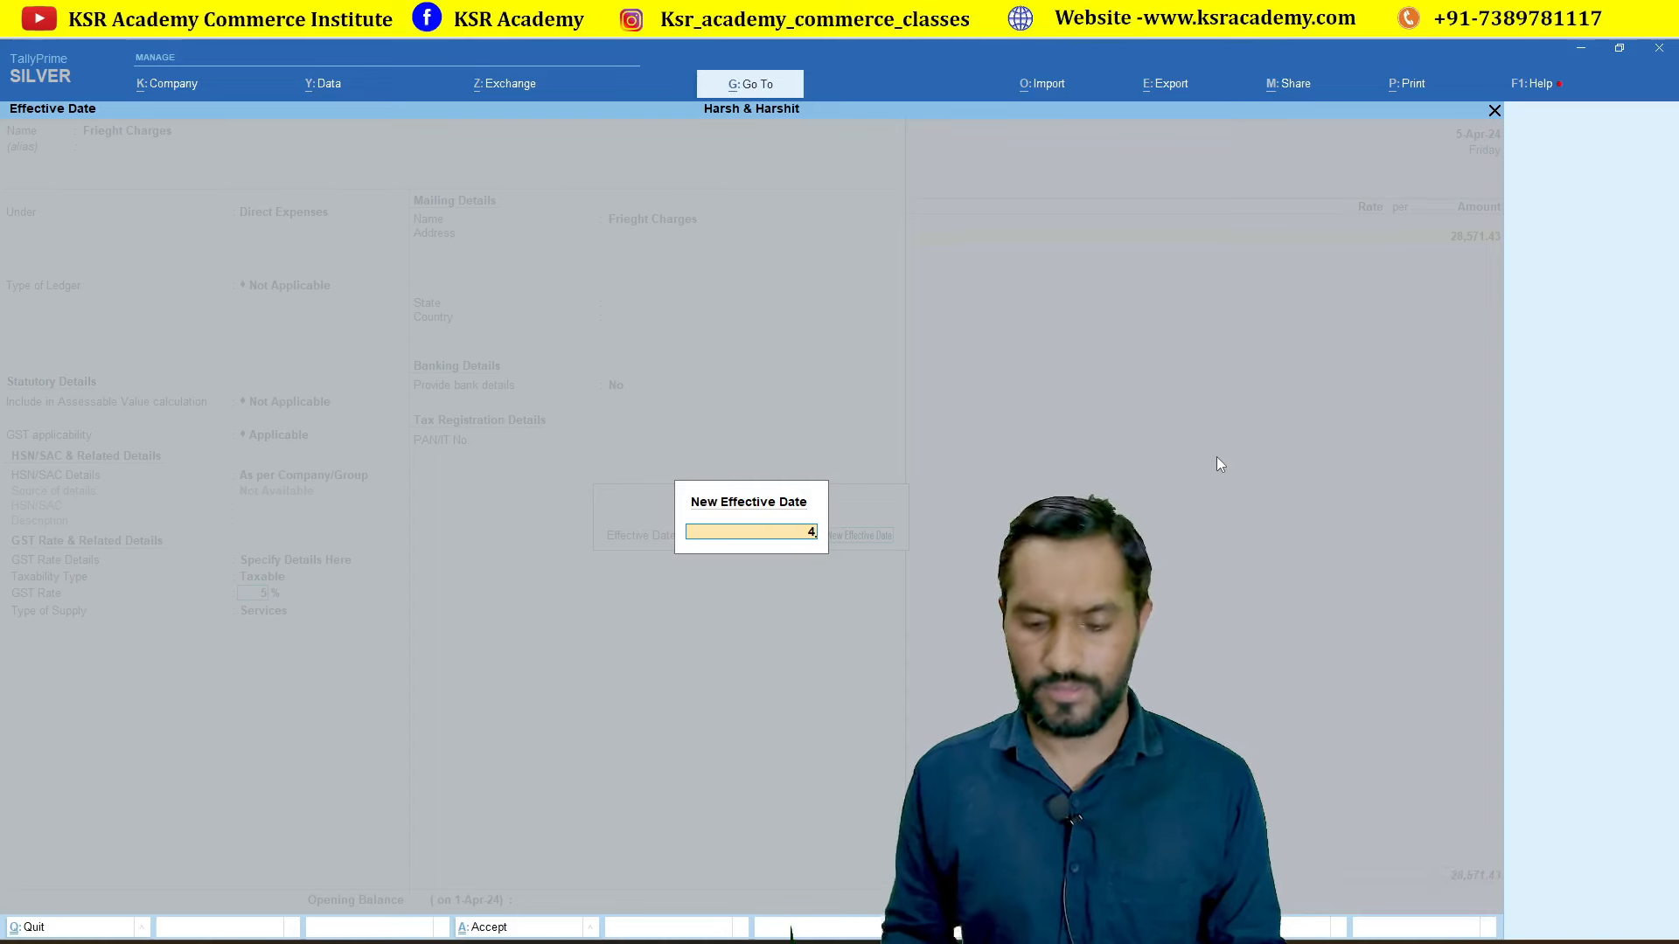
{"action": "type", "text": ".24"}
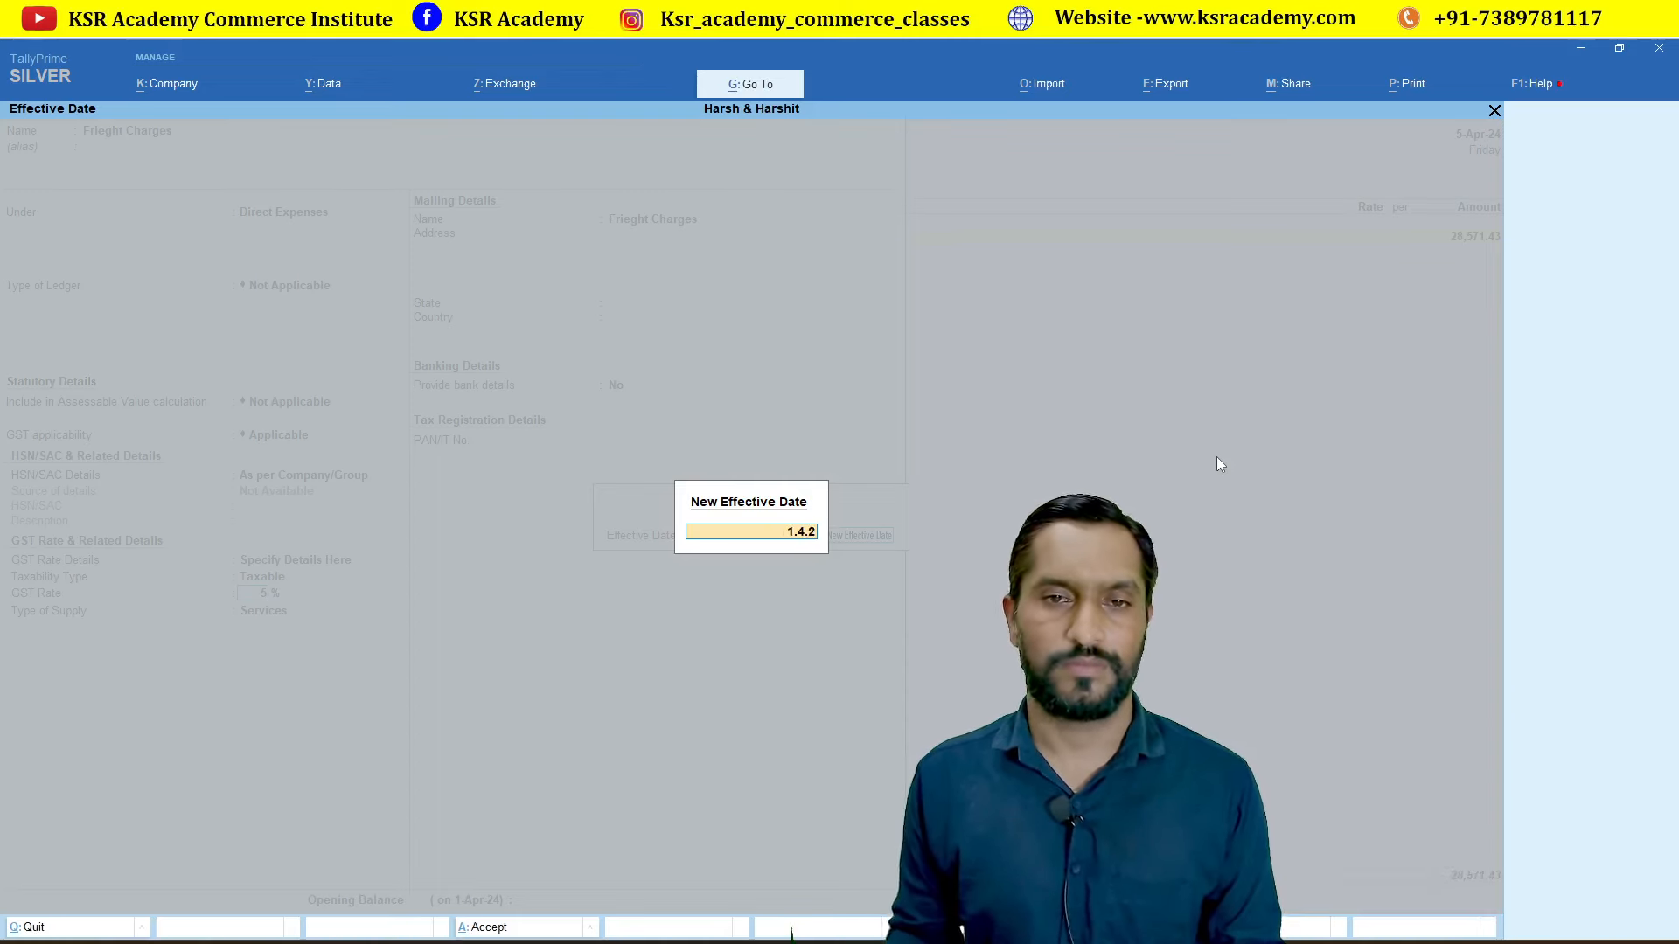
{"action": "key", "text": "Return"}
{"action": "key", "text": "Return"}
{"action": "key", "text": "Return"}
{"action": "key", "text": "Return"}
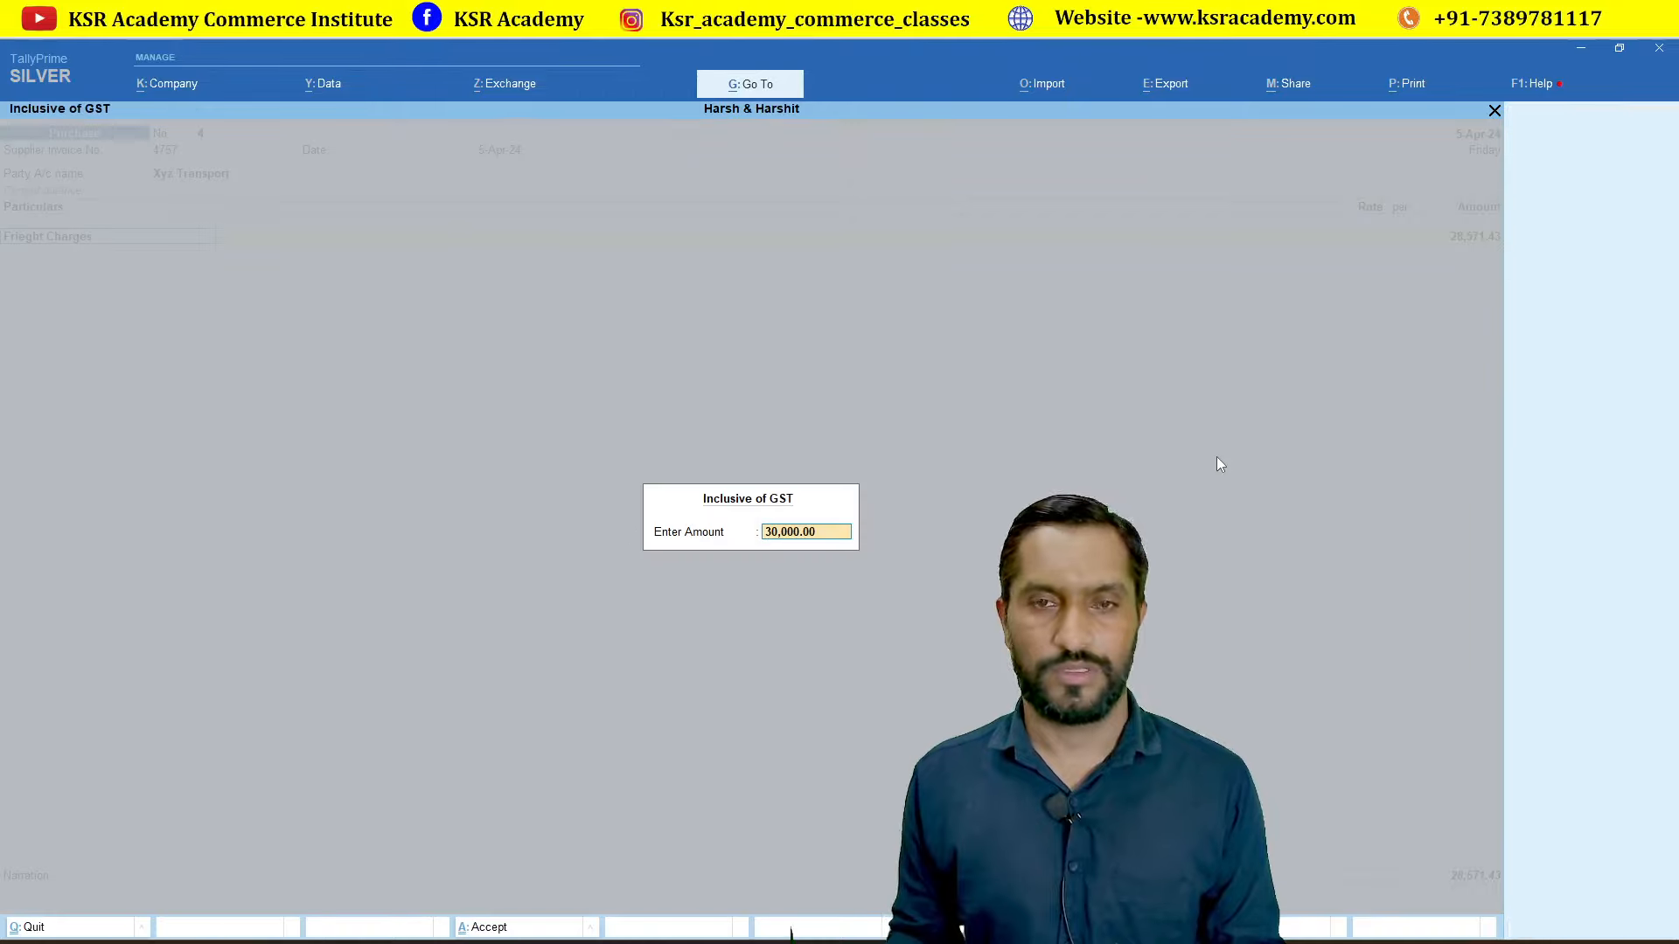
- Set the Frieght Charges amount to 30,000 with GST rate and HSN/SAC details As per Masters/Company, and end the particulars list
{"action": "key", "text": "Return"}
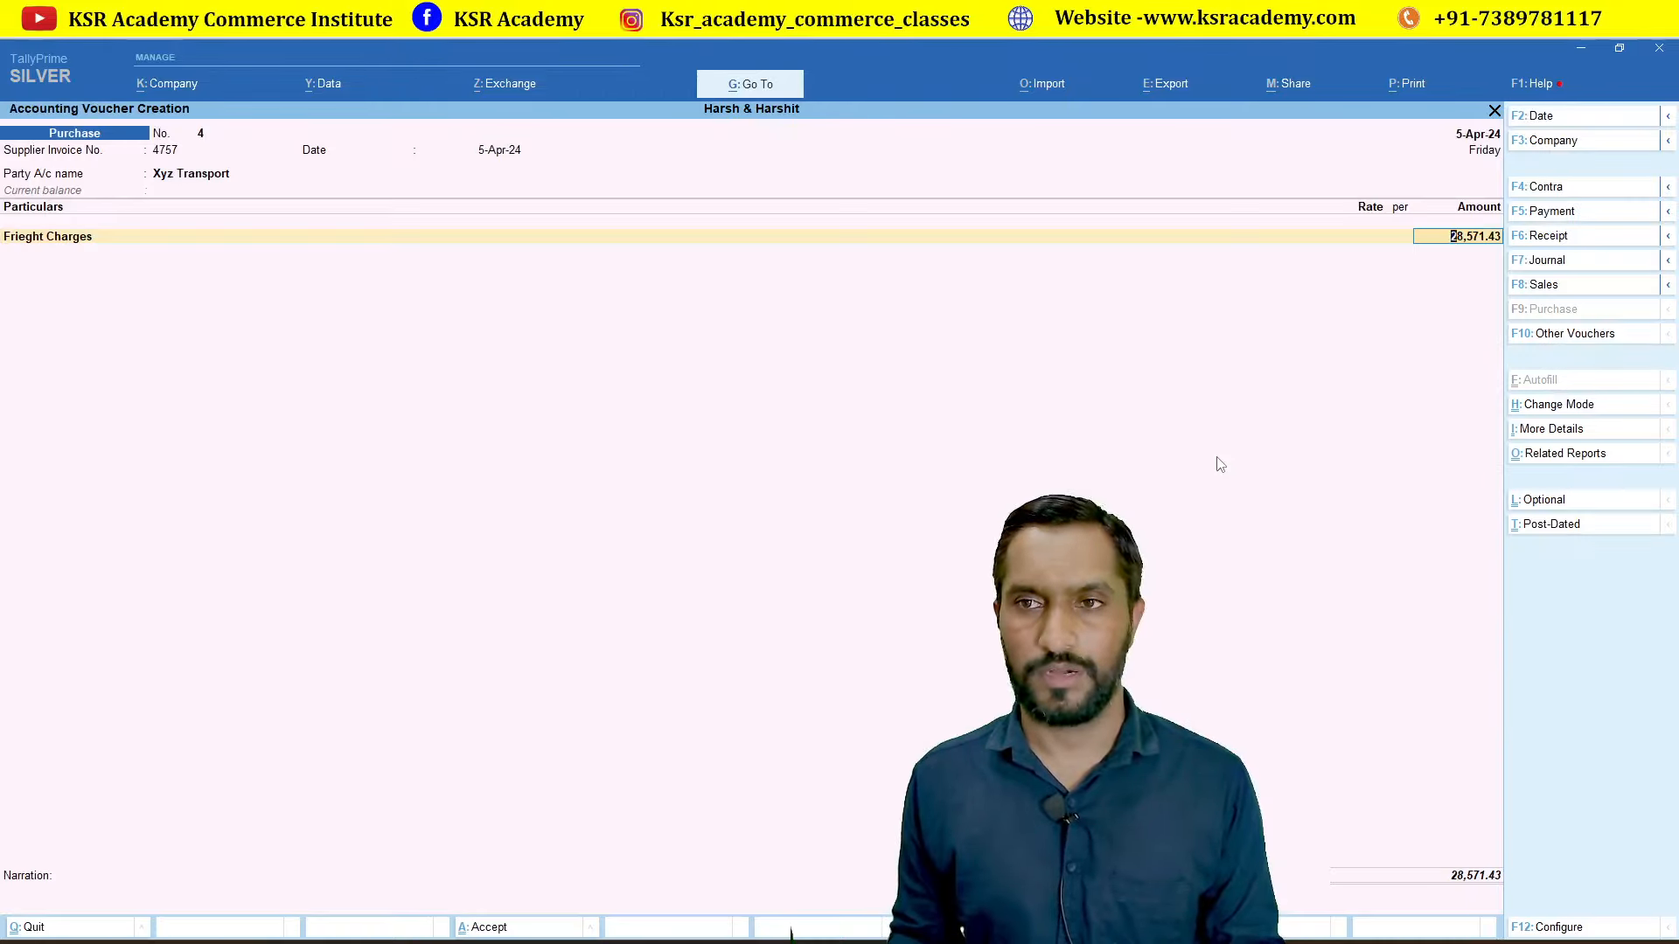
{"action": "type", "text": "30,000"}
{"action": "key", "text": "Return"}
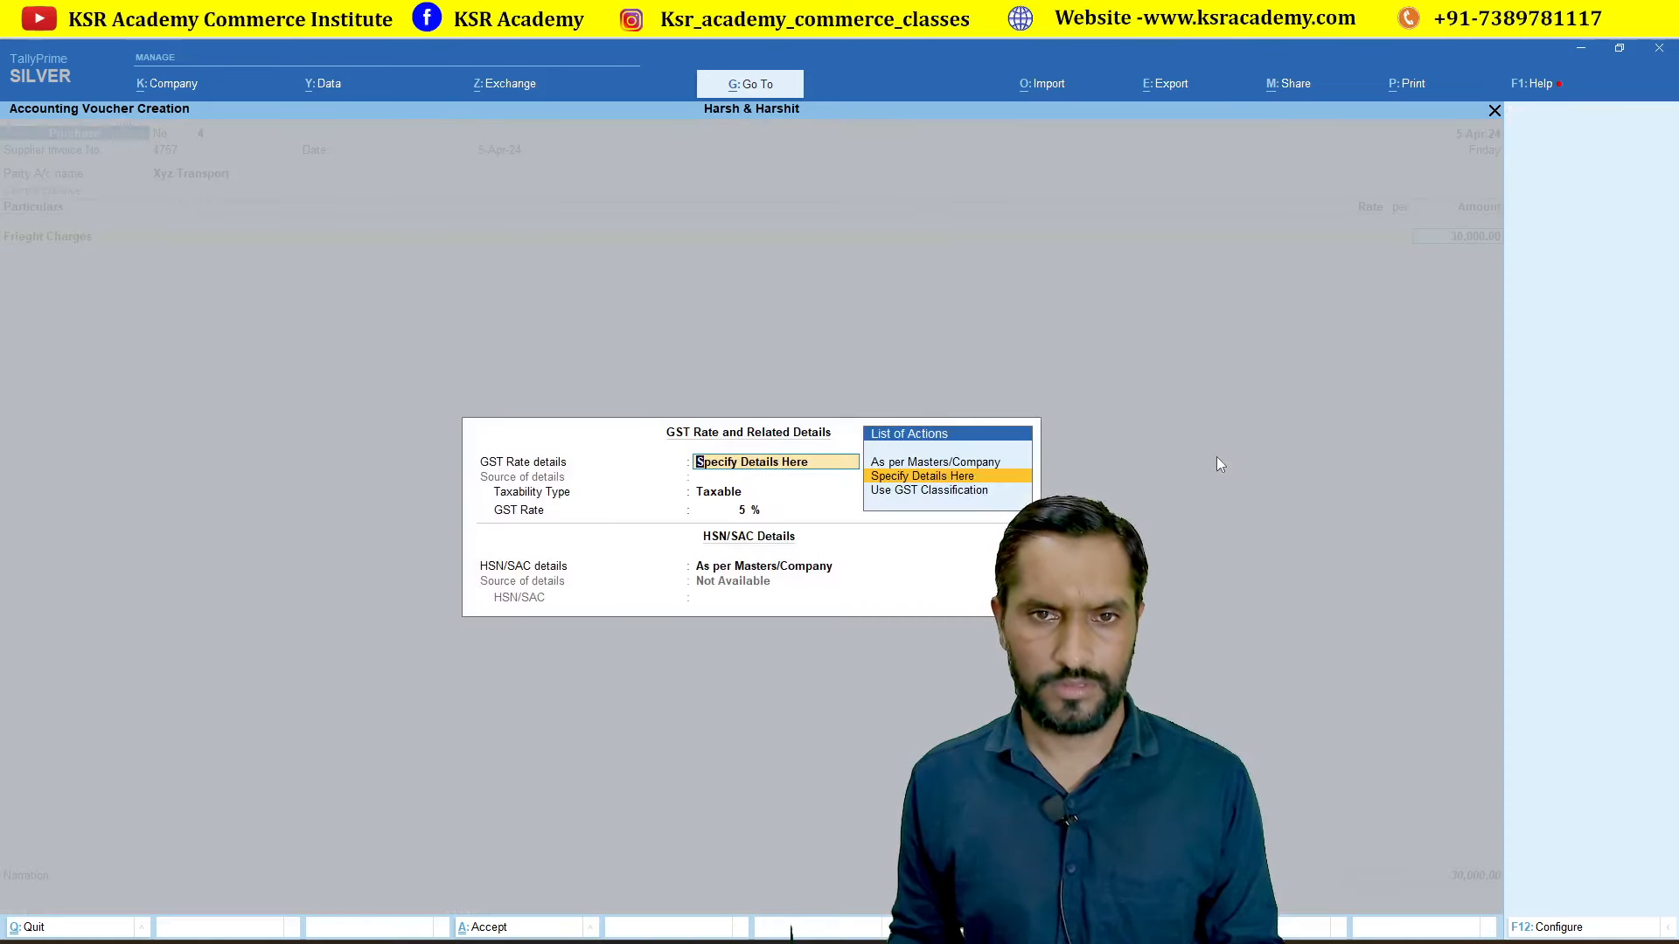
{"action": "key", "text": "Up"}
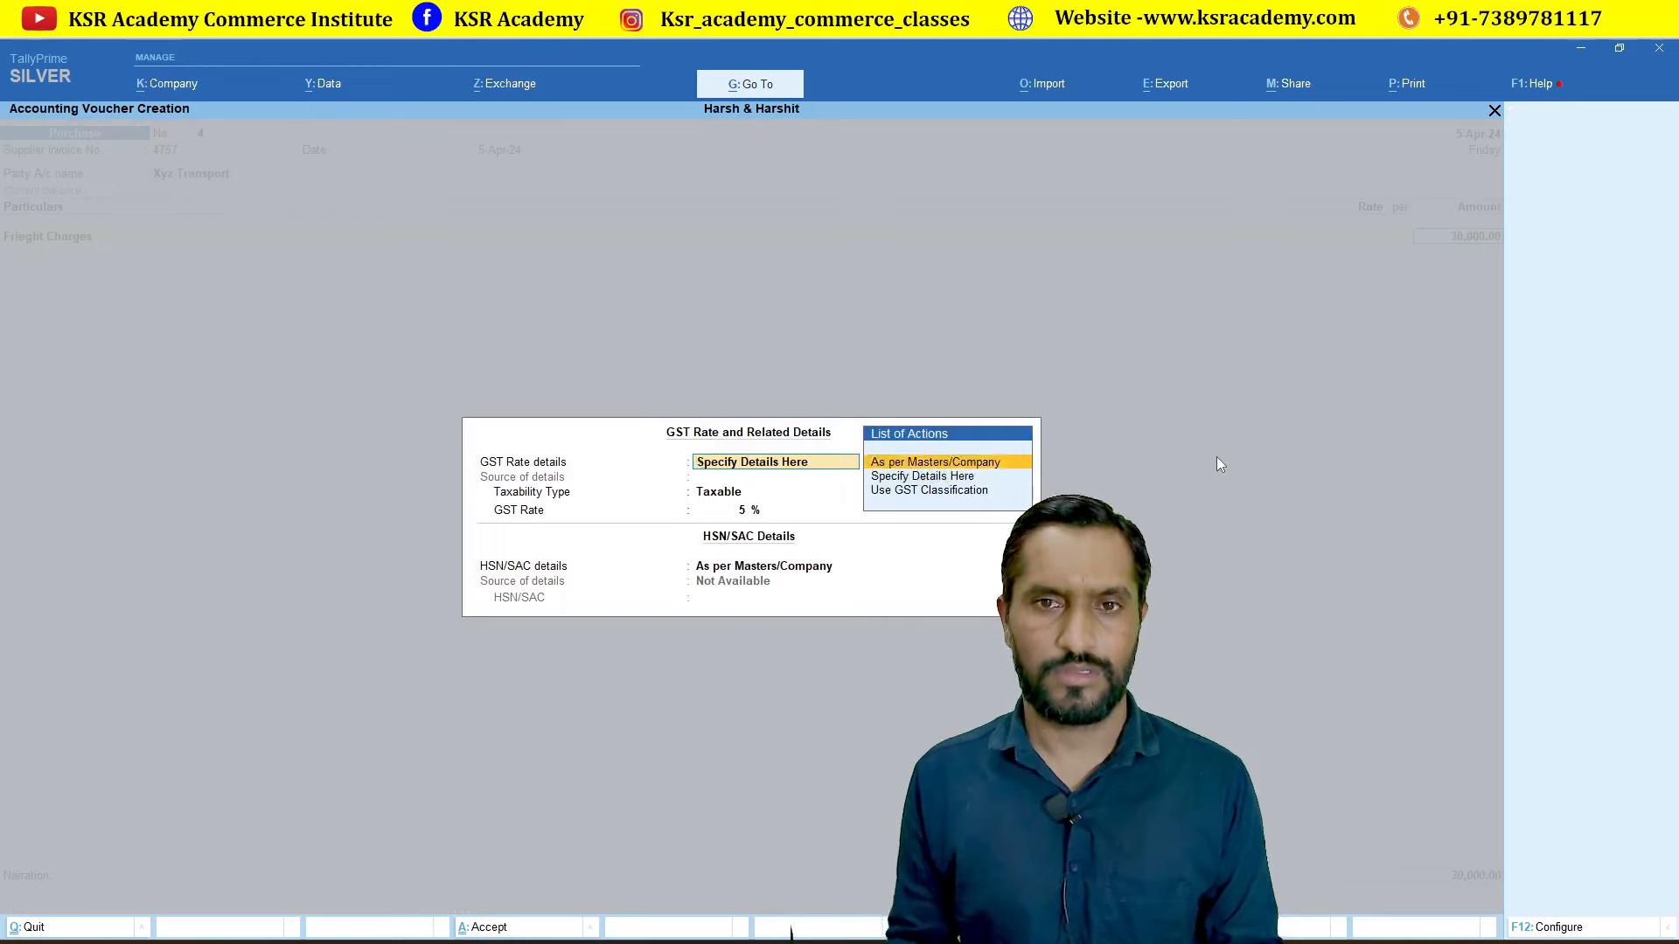
{"action": "key", "text": "Return"}
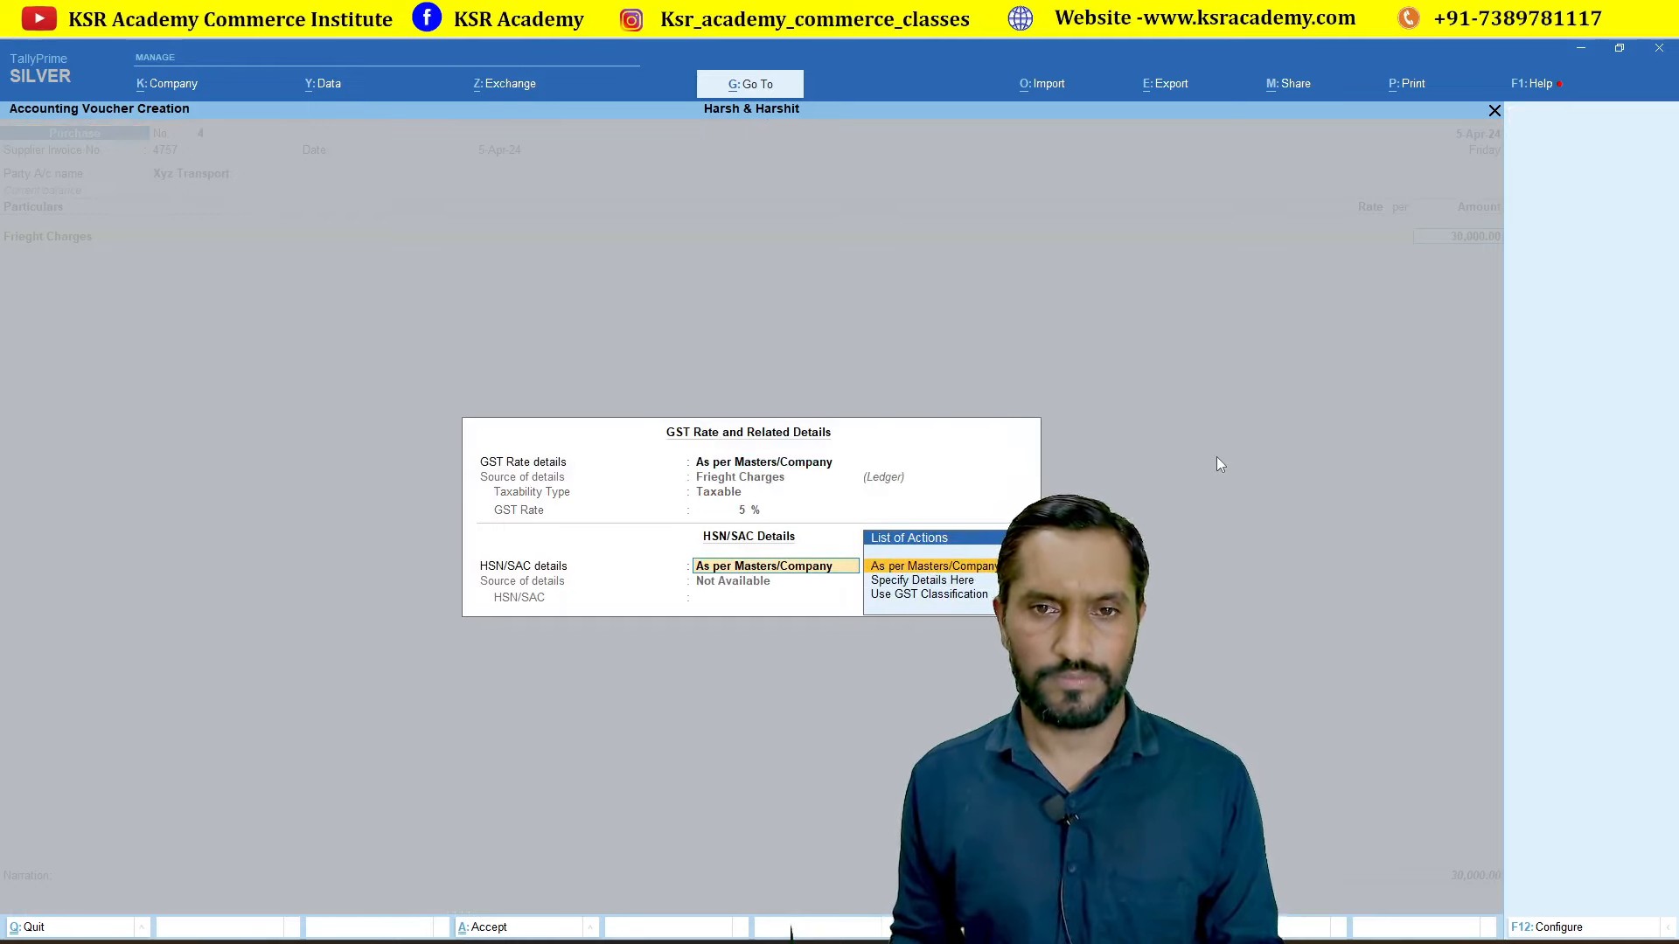
{"action": "key", "text": "Return"}
{"action": "key", "text": "Return"}
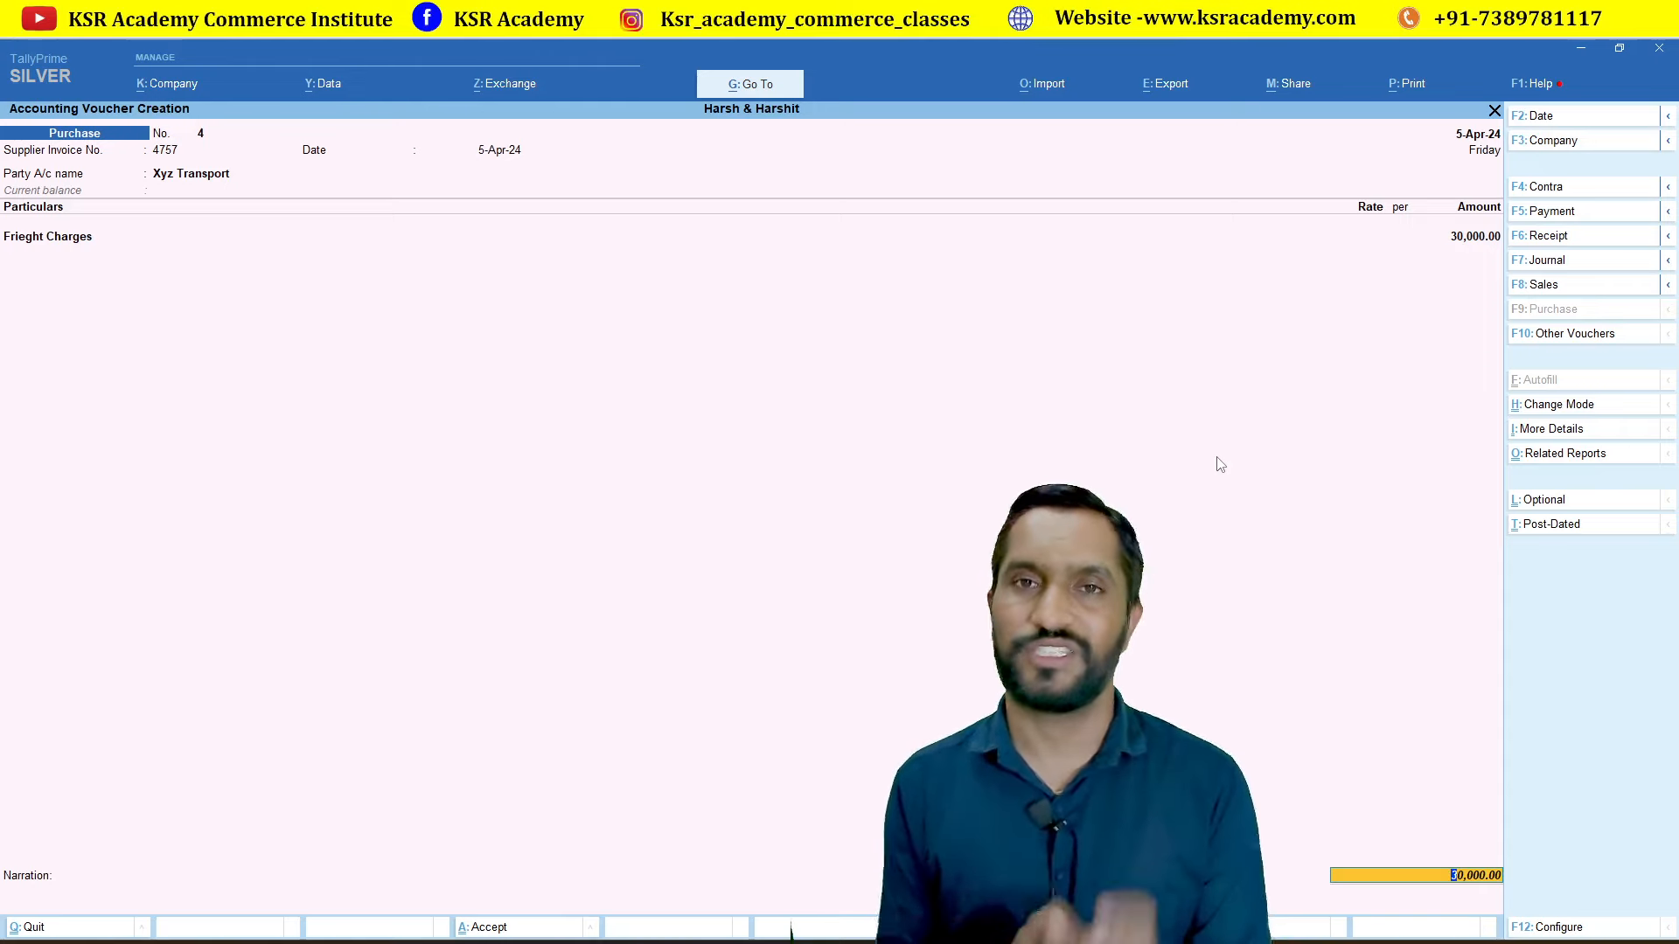
- Leave the narration blank and save the Xyz Transport purchase voucher
{"action": "key", "text": "Return"}
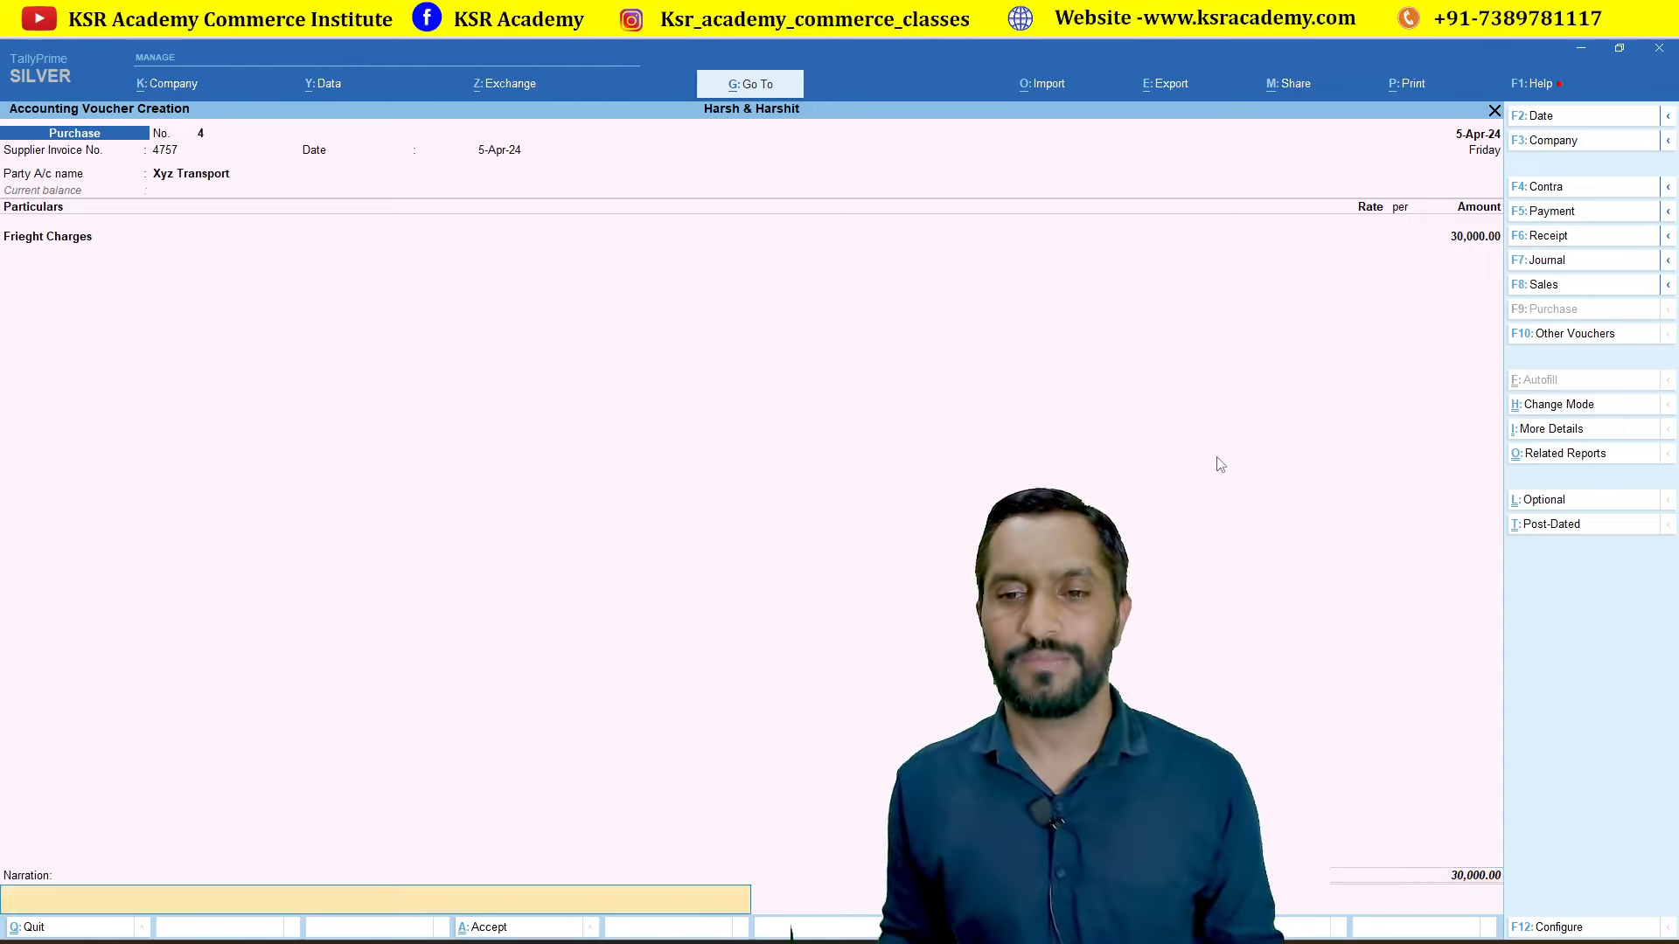
{"action": "key", "text": "Return"}
{"action": "key", "text": "Return"}
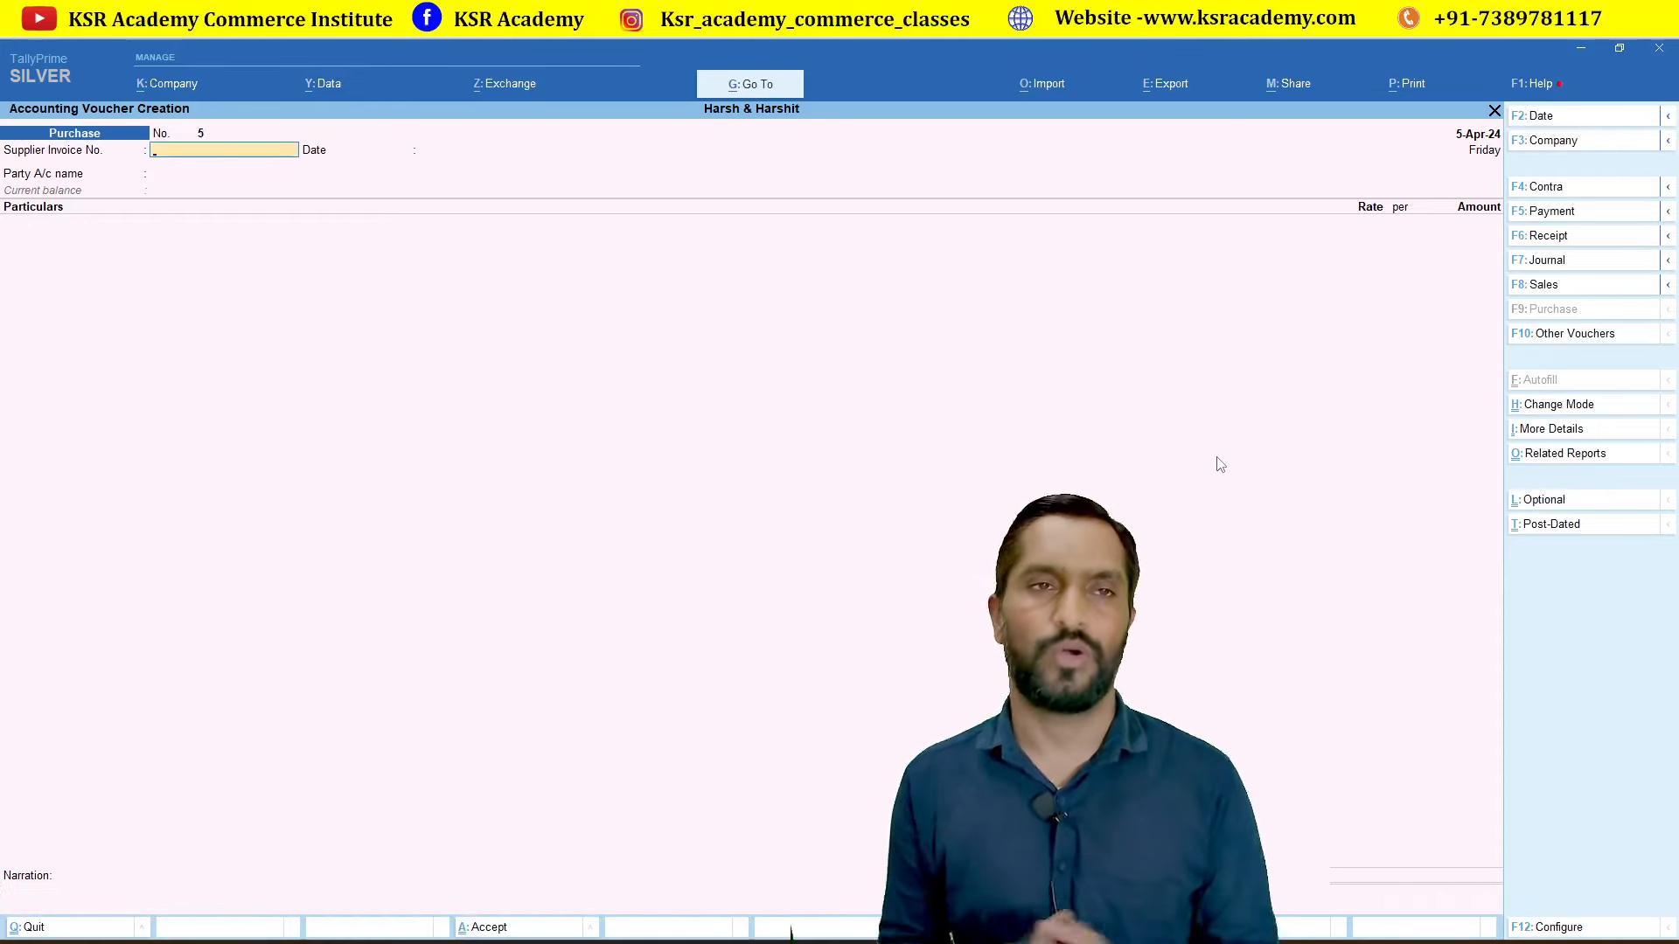
- Examine the Duties & Taxes group summary through Current Liabilities in the Balance Sheet, and return to the Gateway of Tally
{"action": "key", "text": "Escape"}
{"action": "key", "text": "Return"}
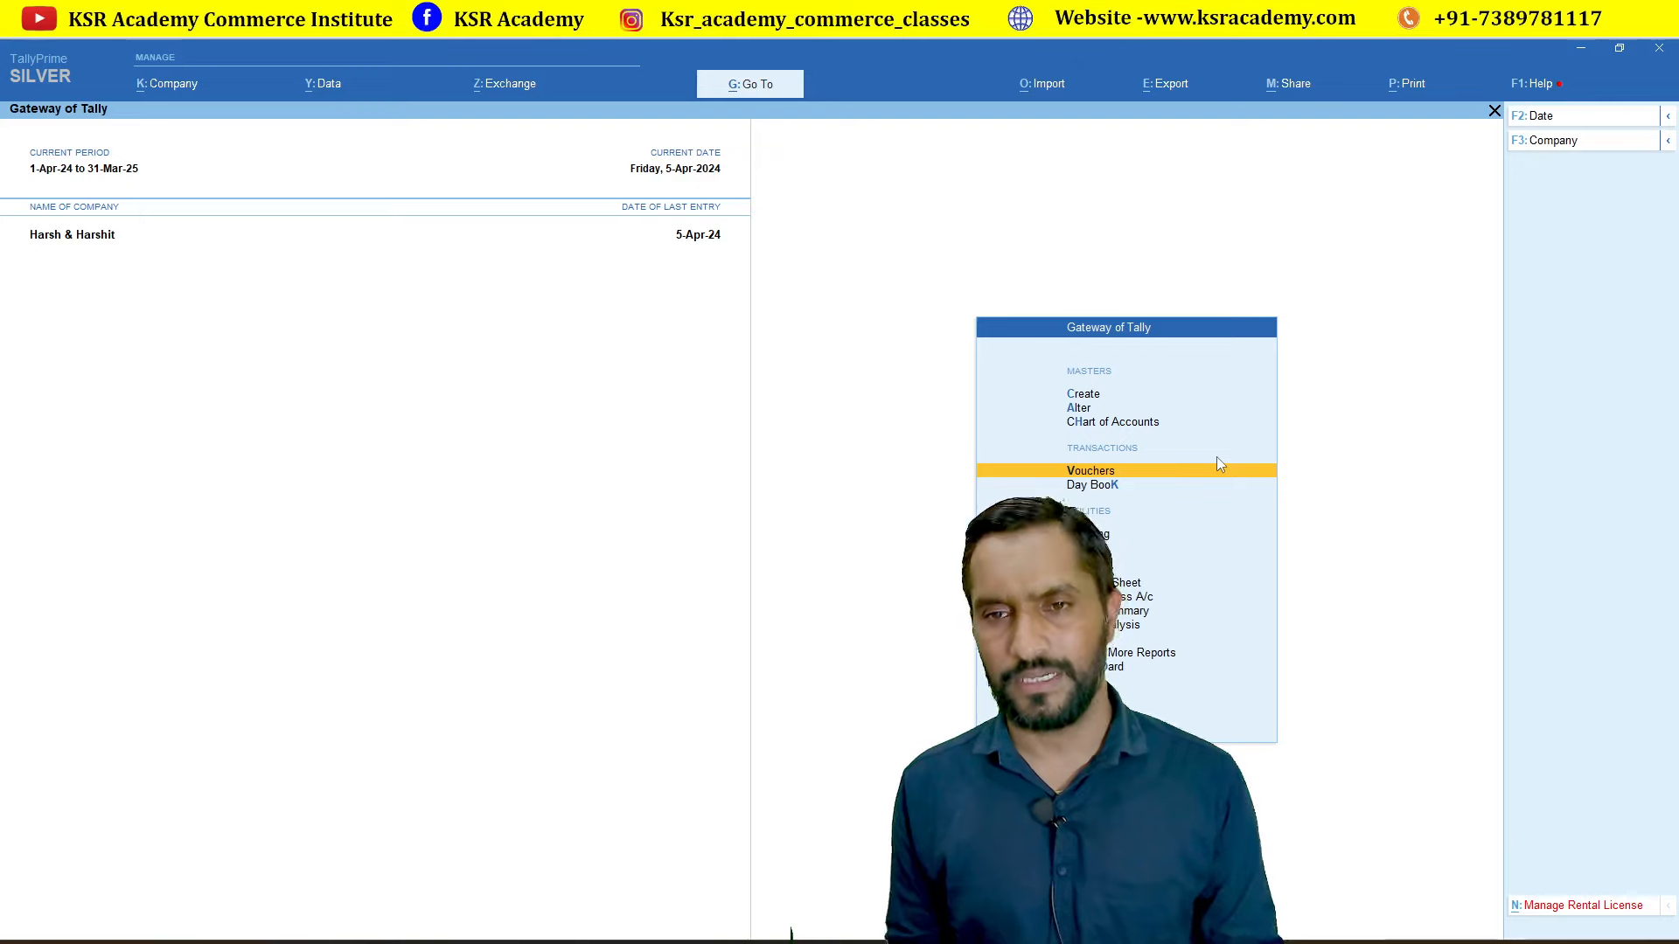
{"action": "key", "text": "Down"}
{"action": "key", "text": "Down"}
{"action": "key", "text": "Down"}
{"action": "key", "text": "Return"}
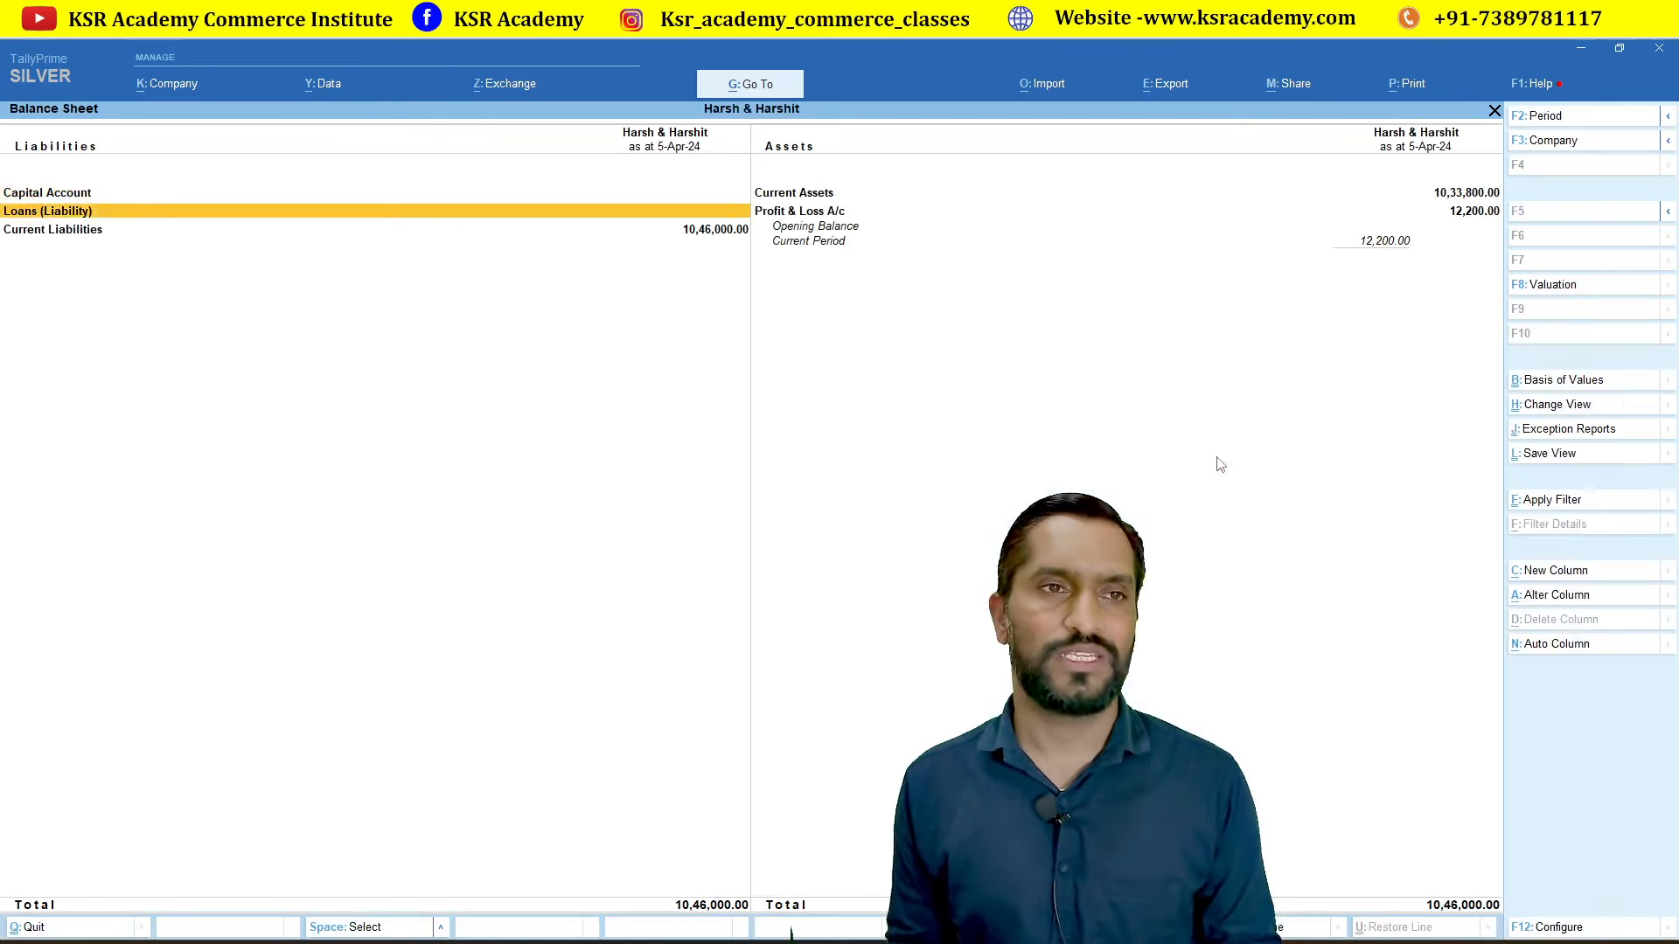
{"action": "key", "text": "Down"}
{"action": "key", "text": "Return"}
{"action": "key", "text": "Return"}
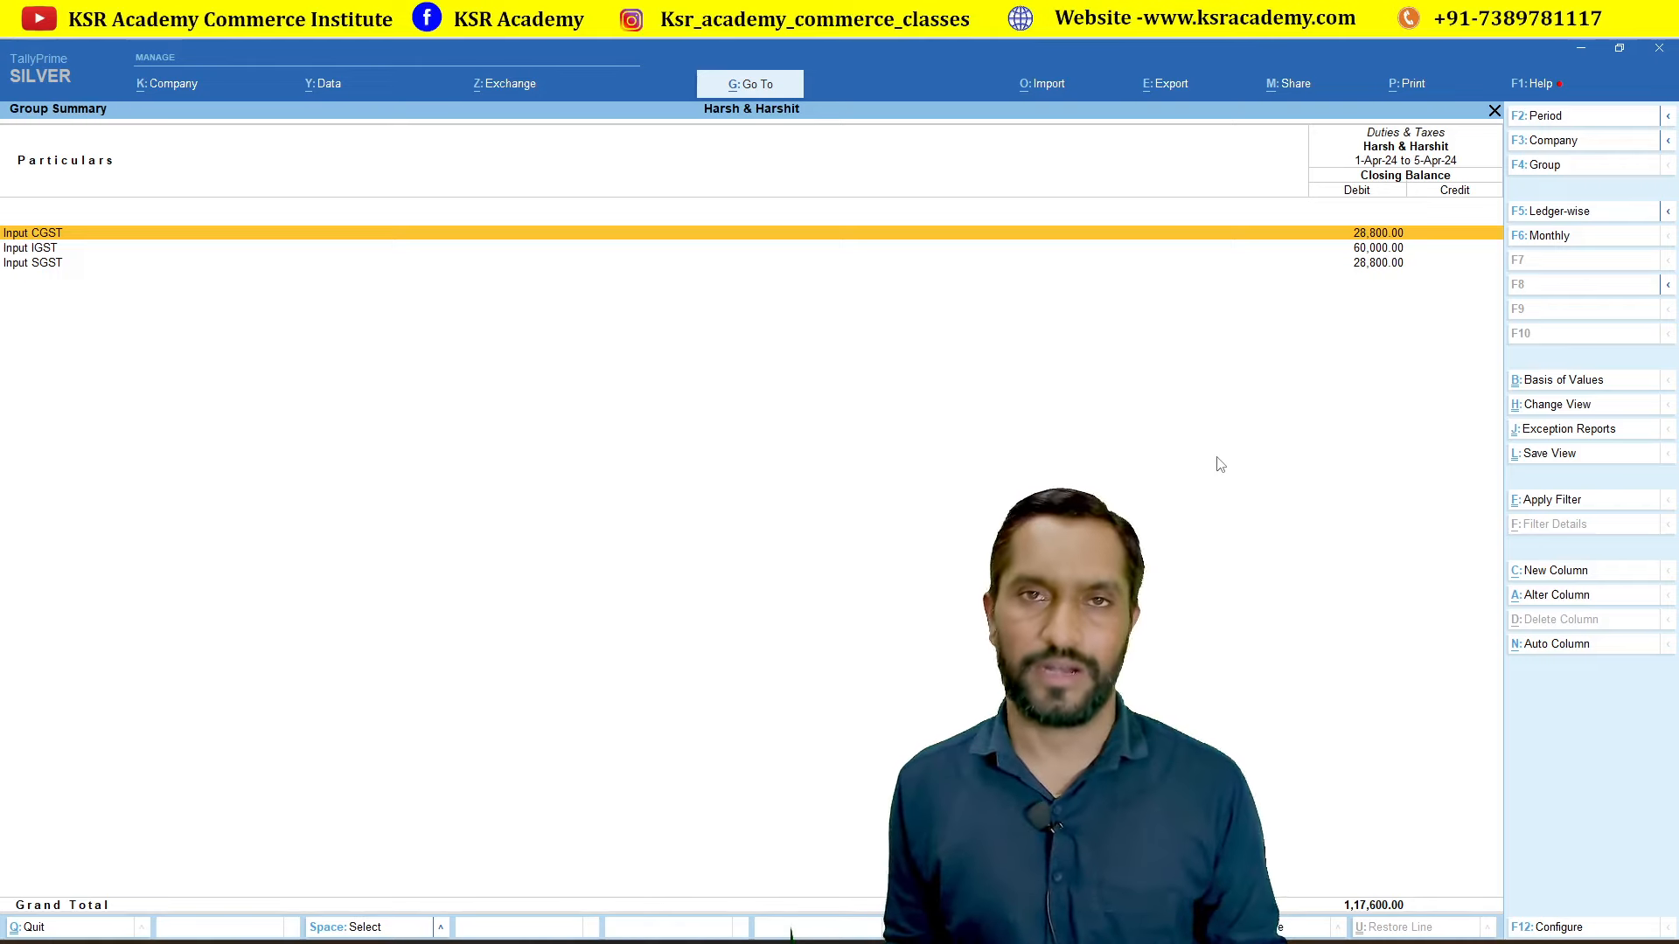
{"action": "key", "text": "Escape"}
{"action": "key", "text": "Escape"}
{"action": "key", "text": "Escape"}
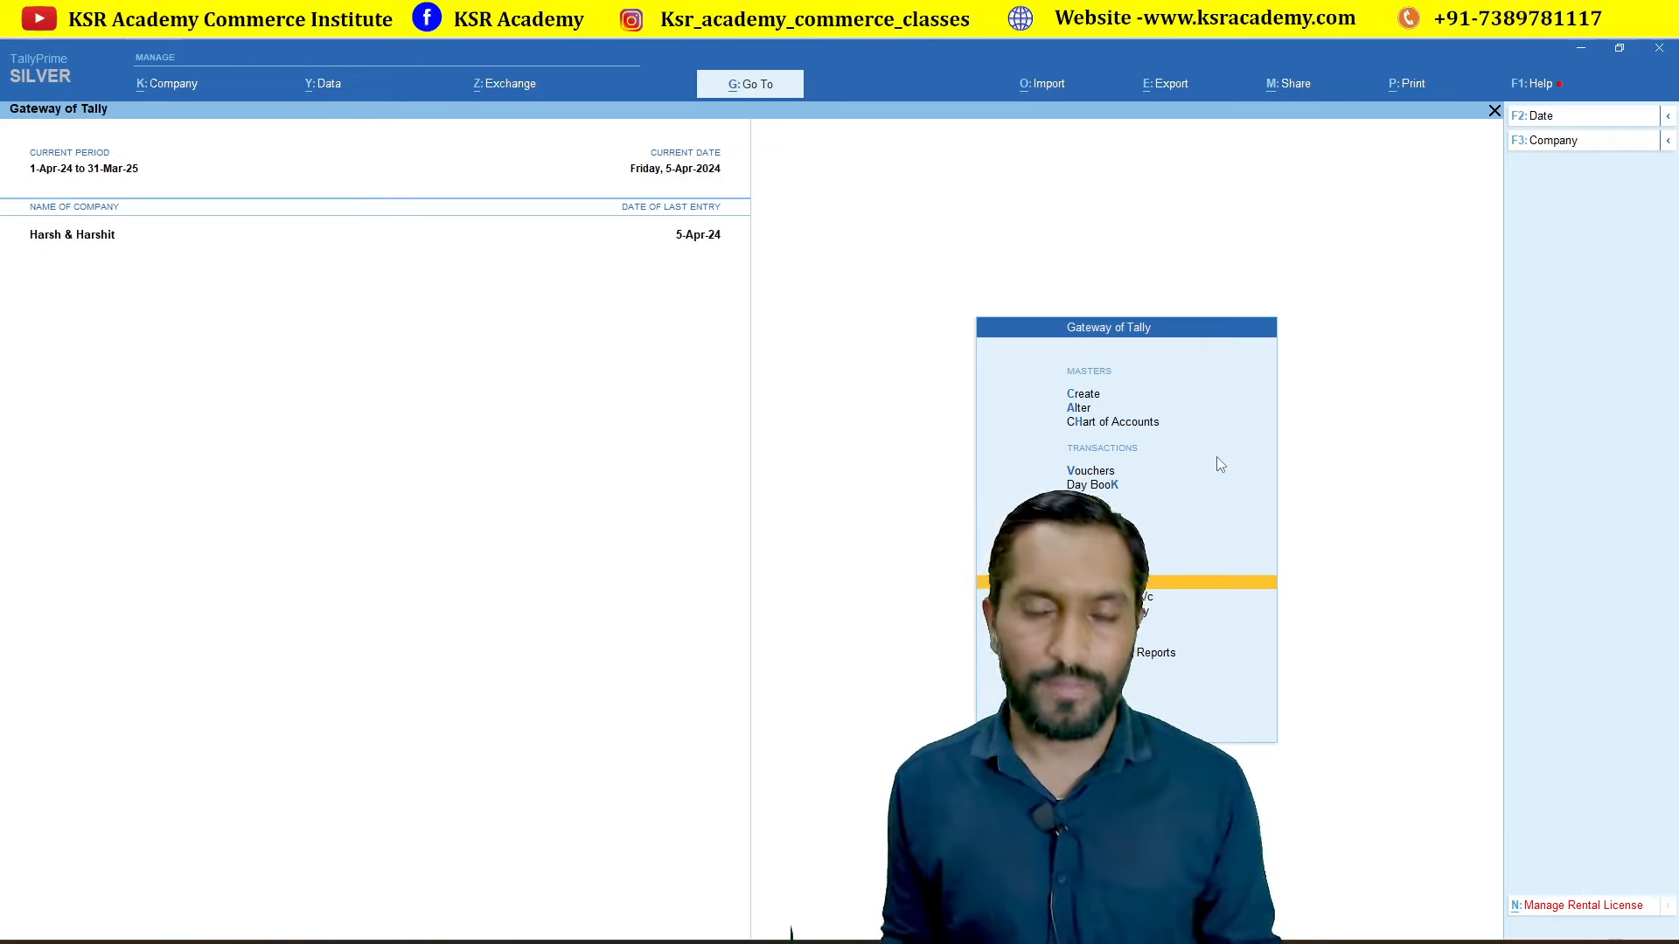
- Open voucher entry and start a new Journal voucher
{"action": "key", "text": "Up"}
{"action": "key", "text": "Up"}
{"action": "key", "text": "Up"}
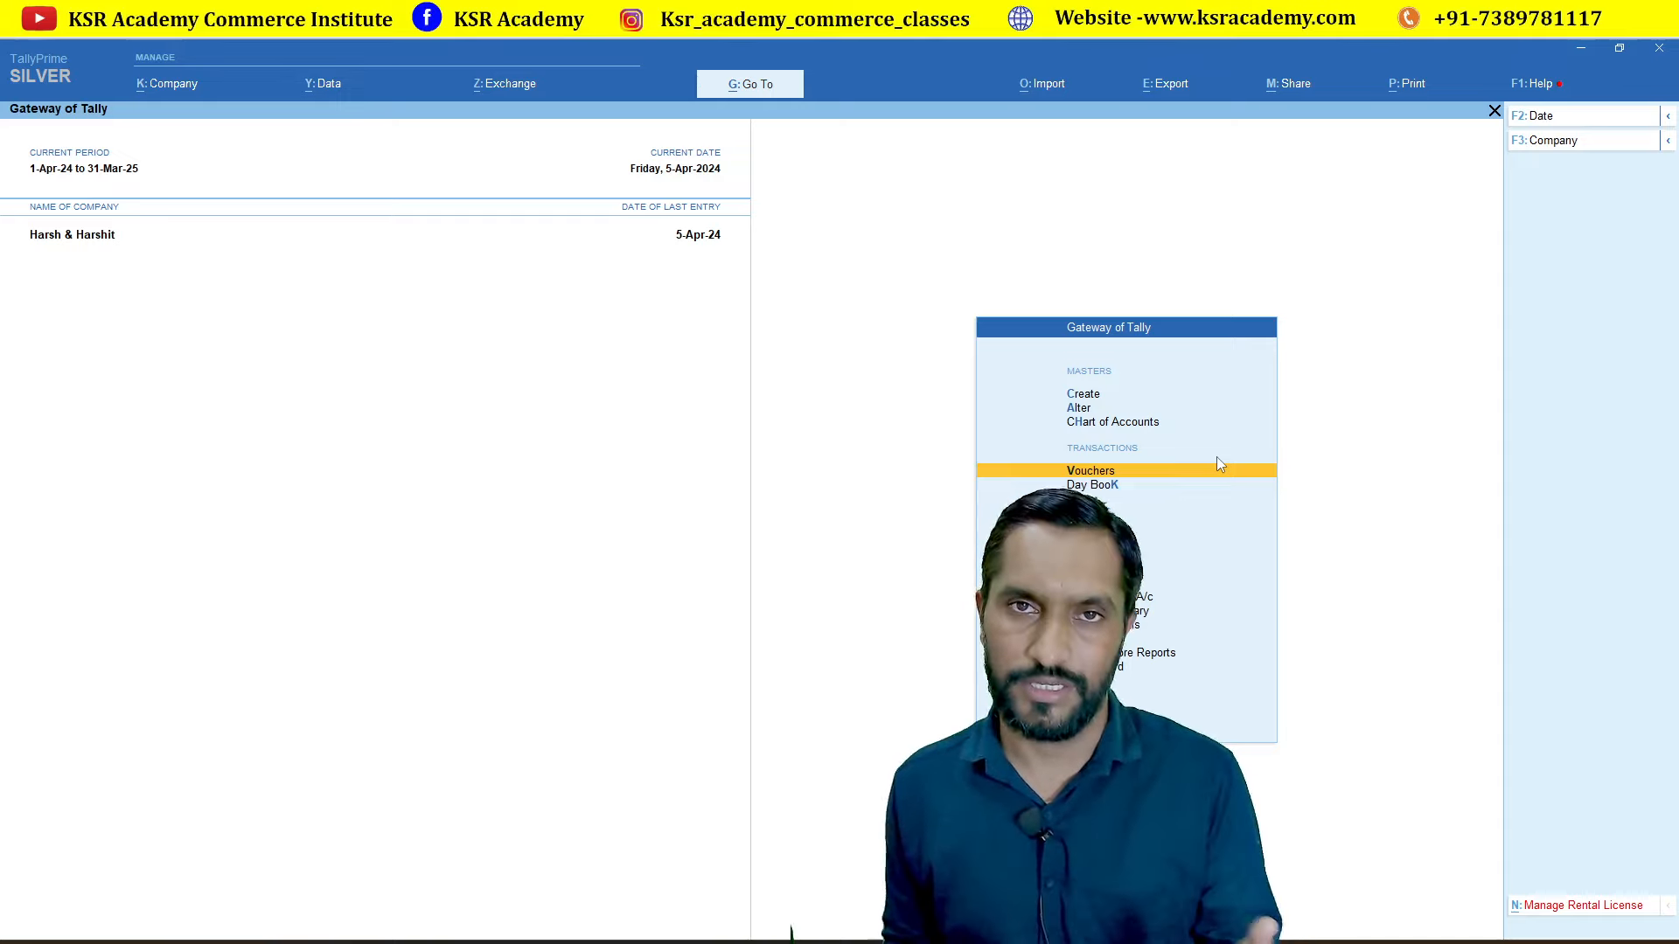
{"action": "key", "text": "Return"}
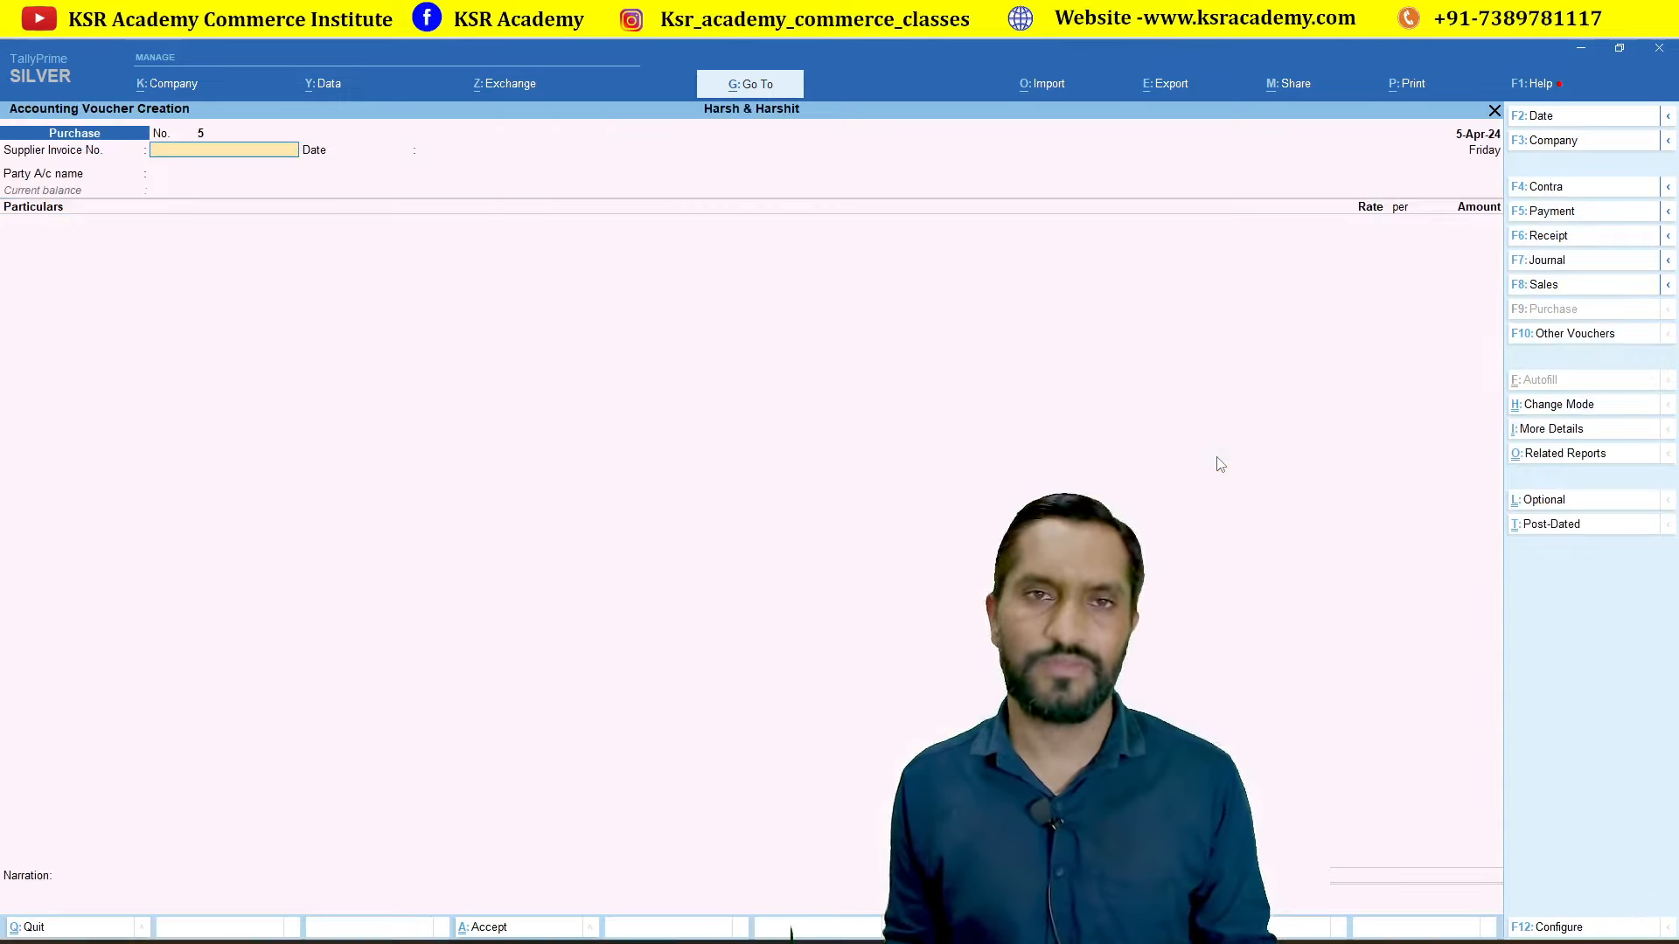
{"action": "key", "text": "F7"}
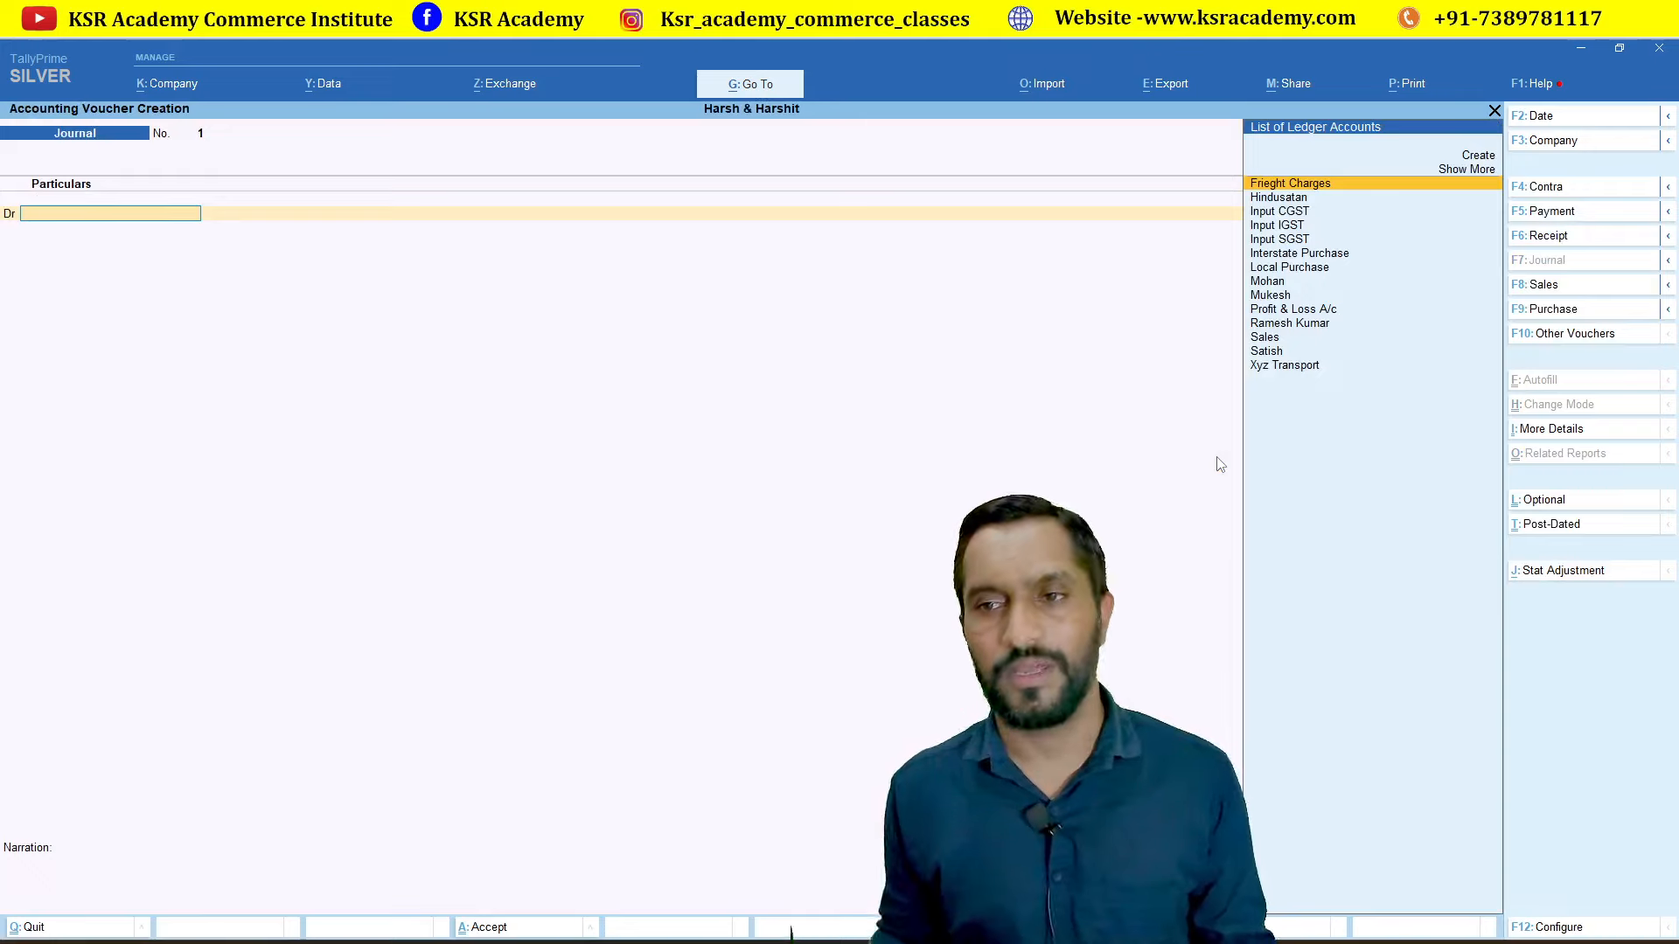
- Set the journal's stat adjustment to GST, Increase in Tax Liability, with Purchase from Unregistered Dealer as the additional nature
{"action": "key", "text": "alt+j"}
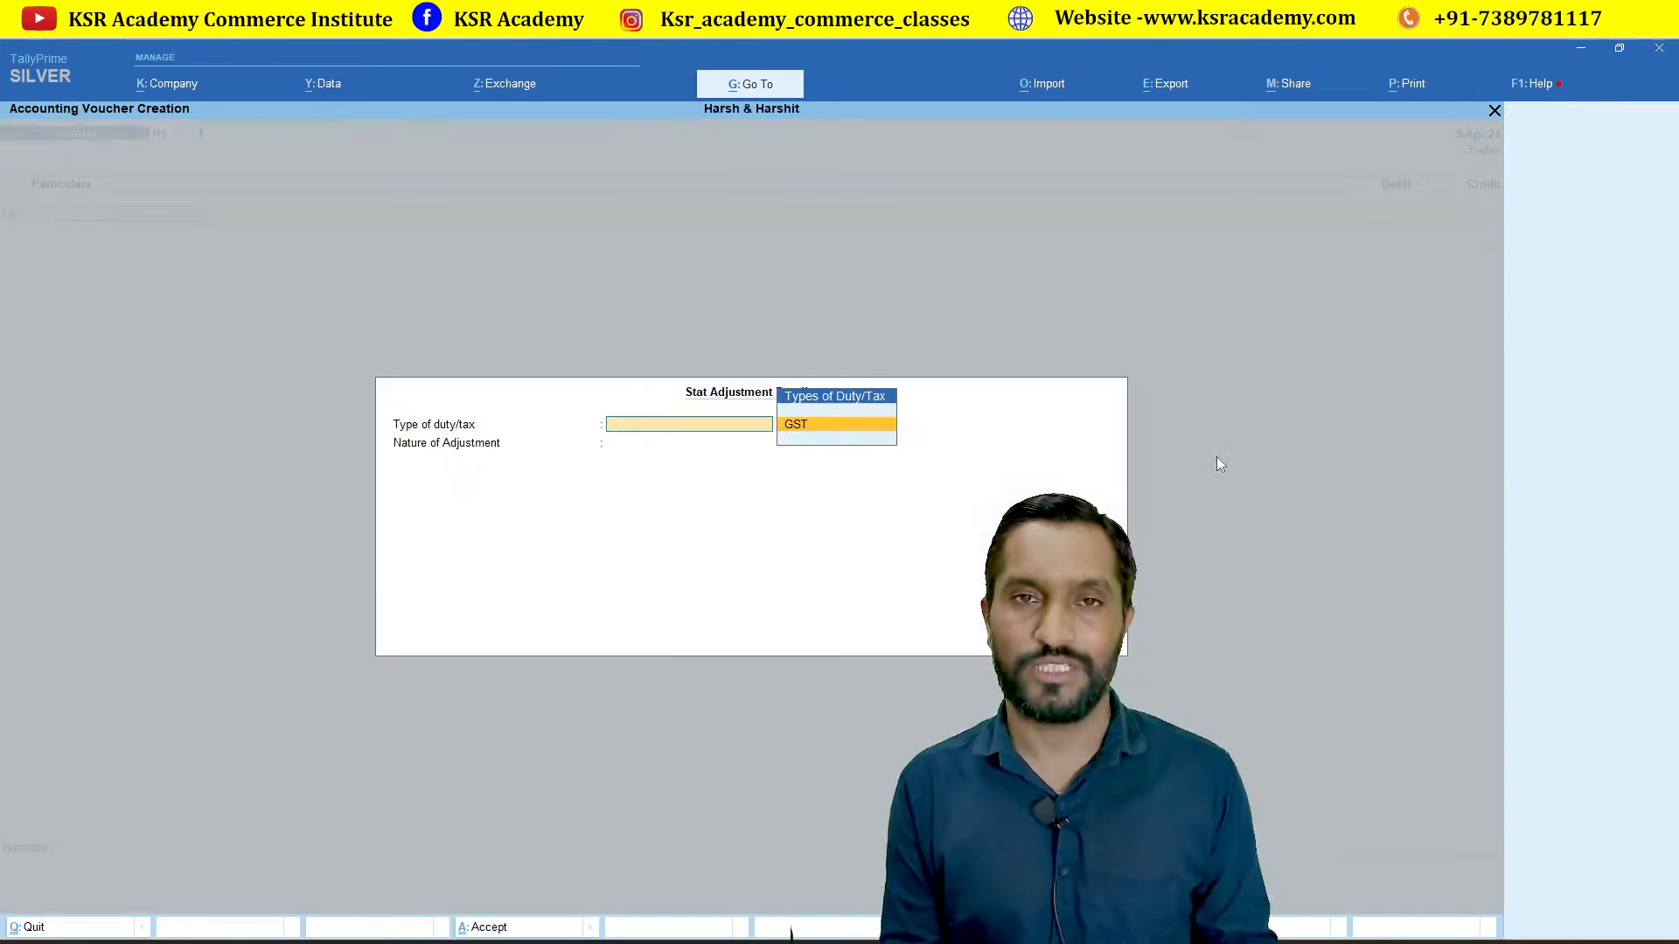
{"action": "key", "text": "Return"}
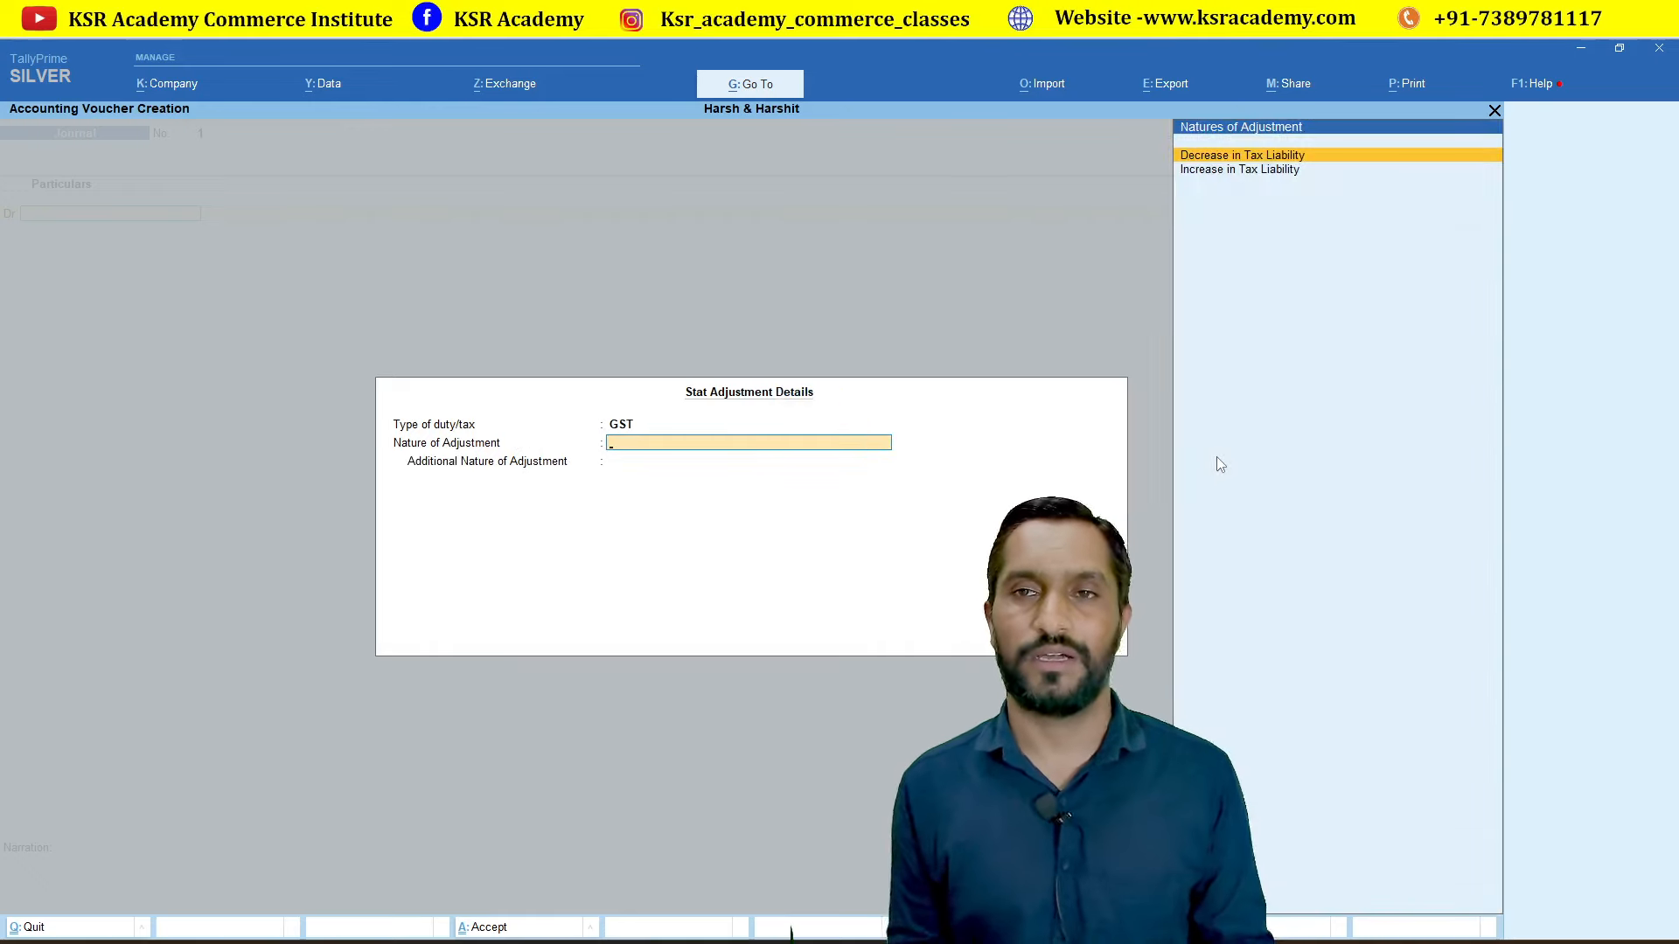
{"action": "key", "text": "Down"}
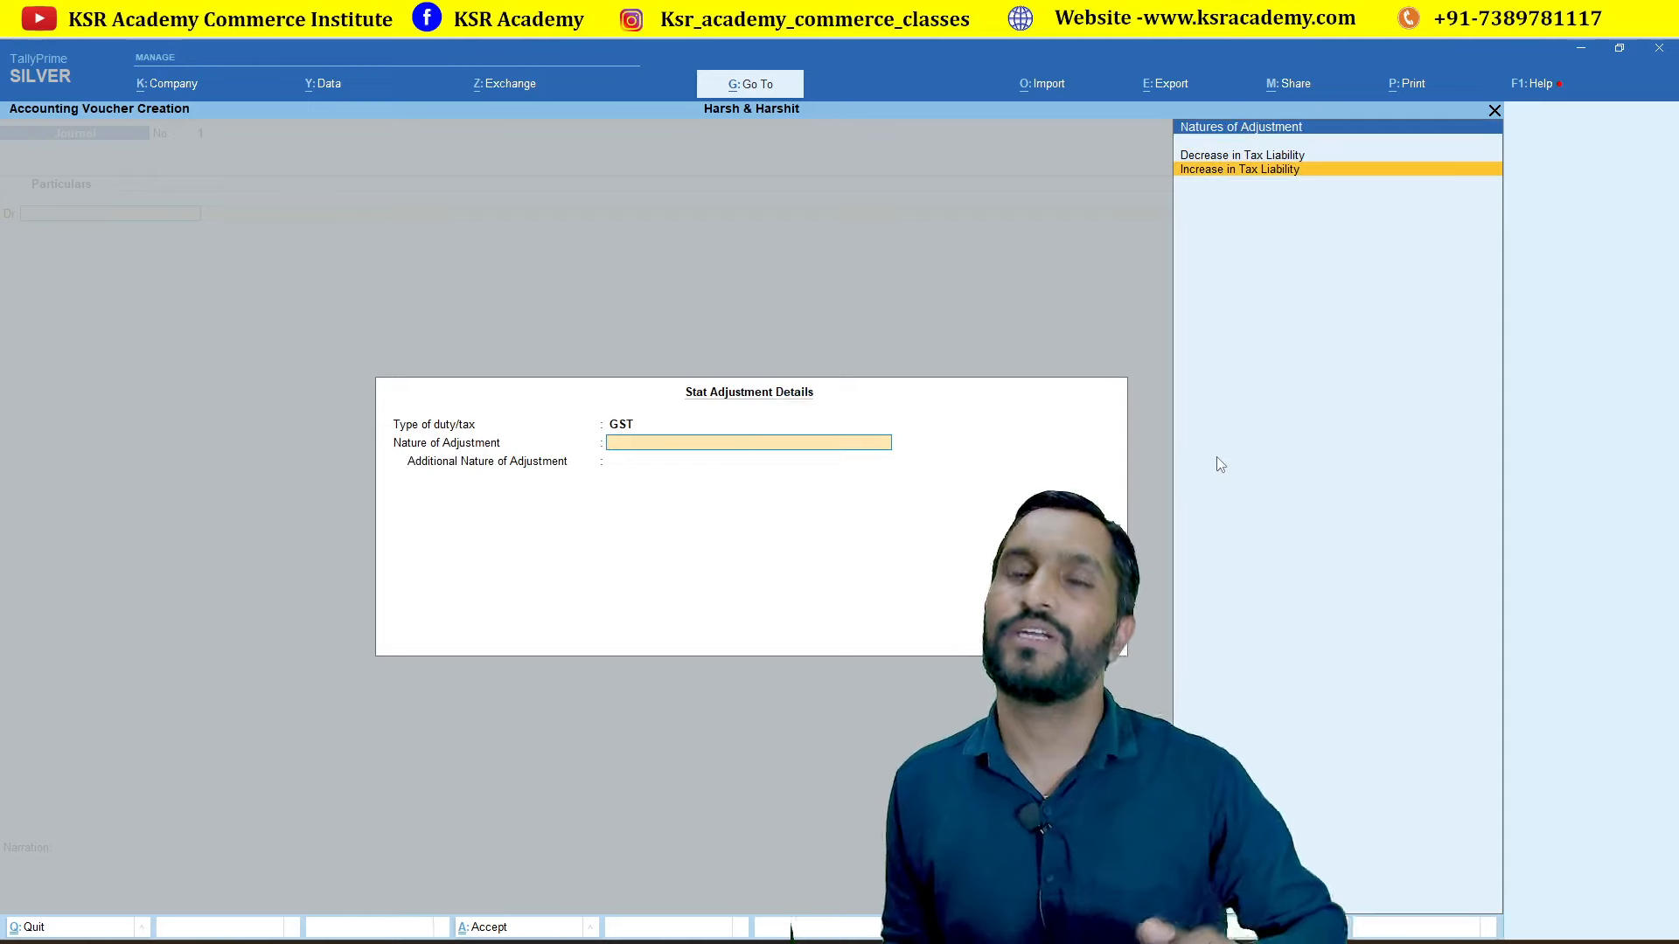
{"action": "key", "text": "Return"}
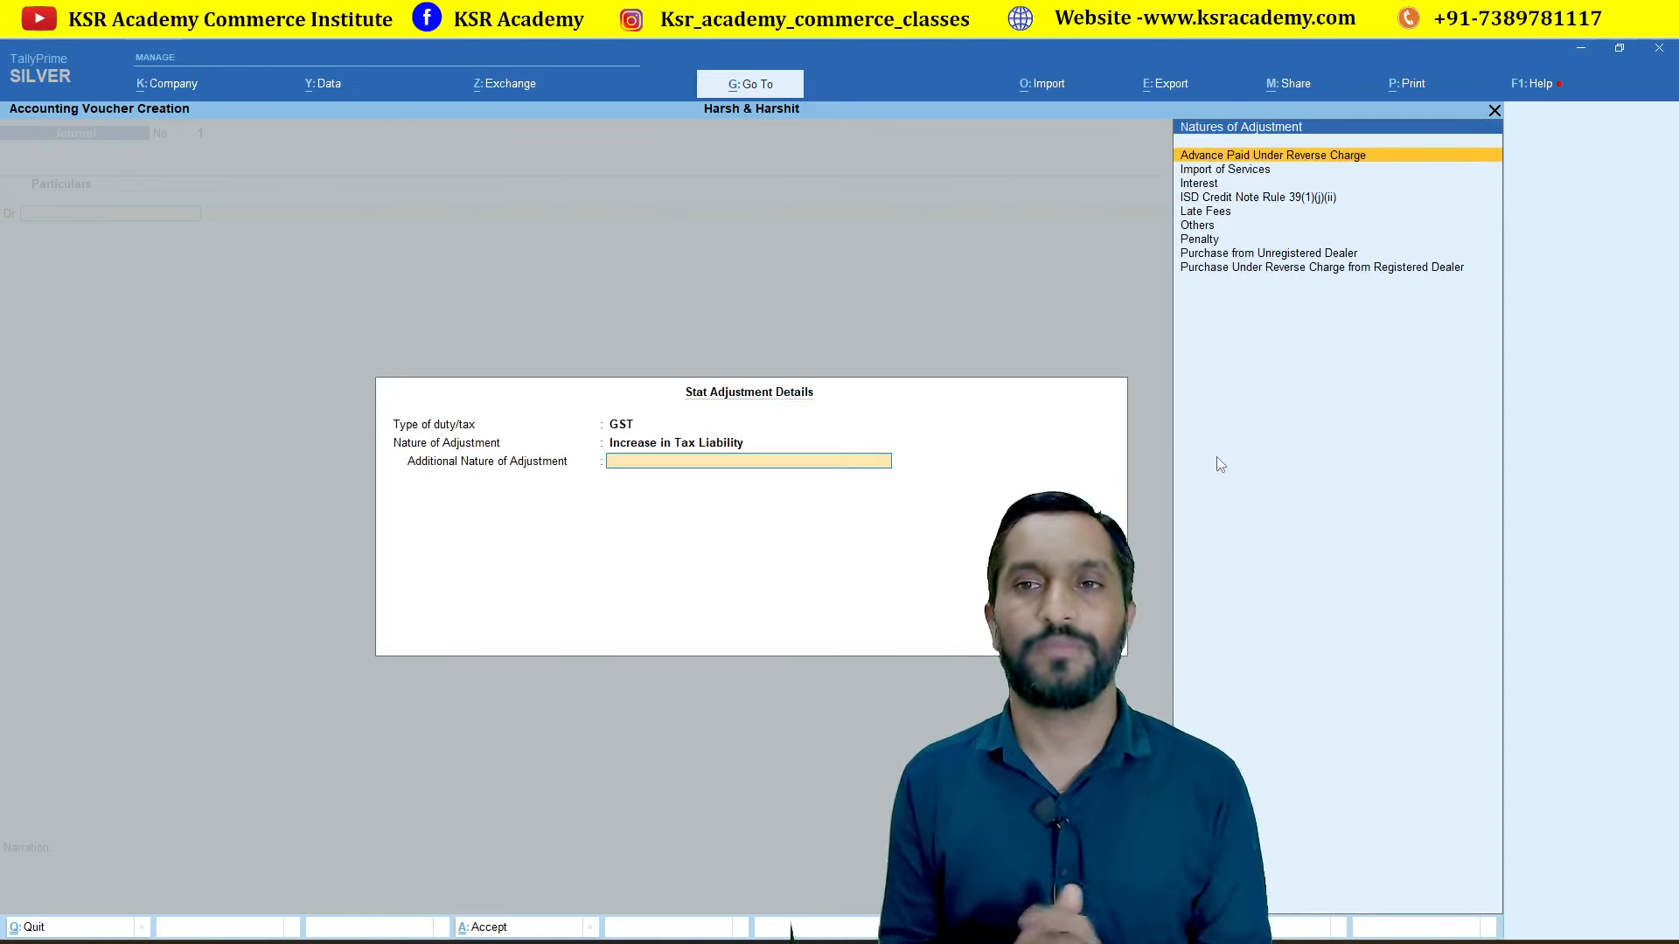
{"action": "key", "text": "Down"}
{"action": "key", "text": "Down"}
{"action": "key", "text": "Down"}
{"action": "key", "text": "Down"}
{"action": "key", "text": "Down"}
{"action": "key", "text": "Down"}
{"action": "key", "text": "Down"}
{"action": "key", "text": "Return"}
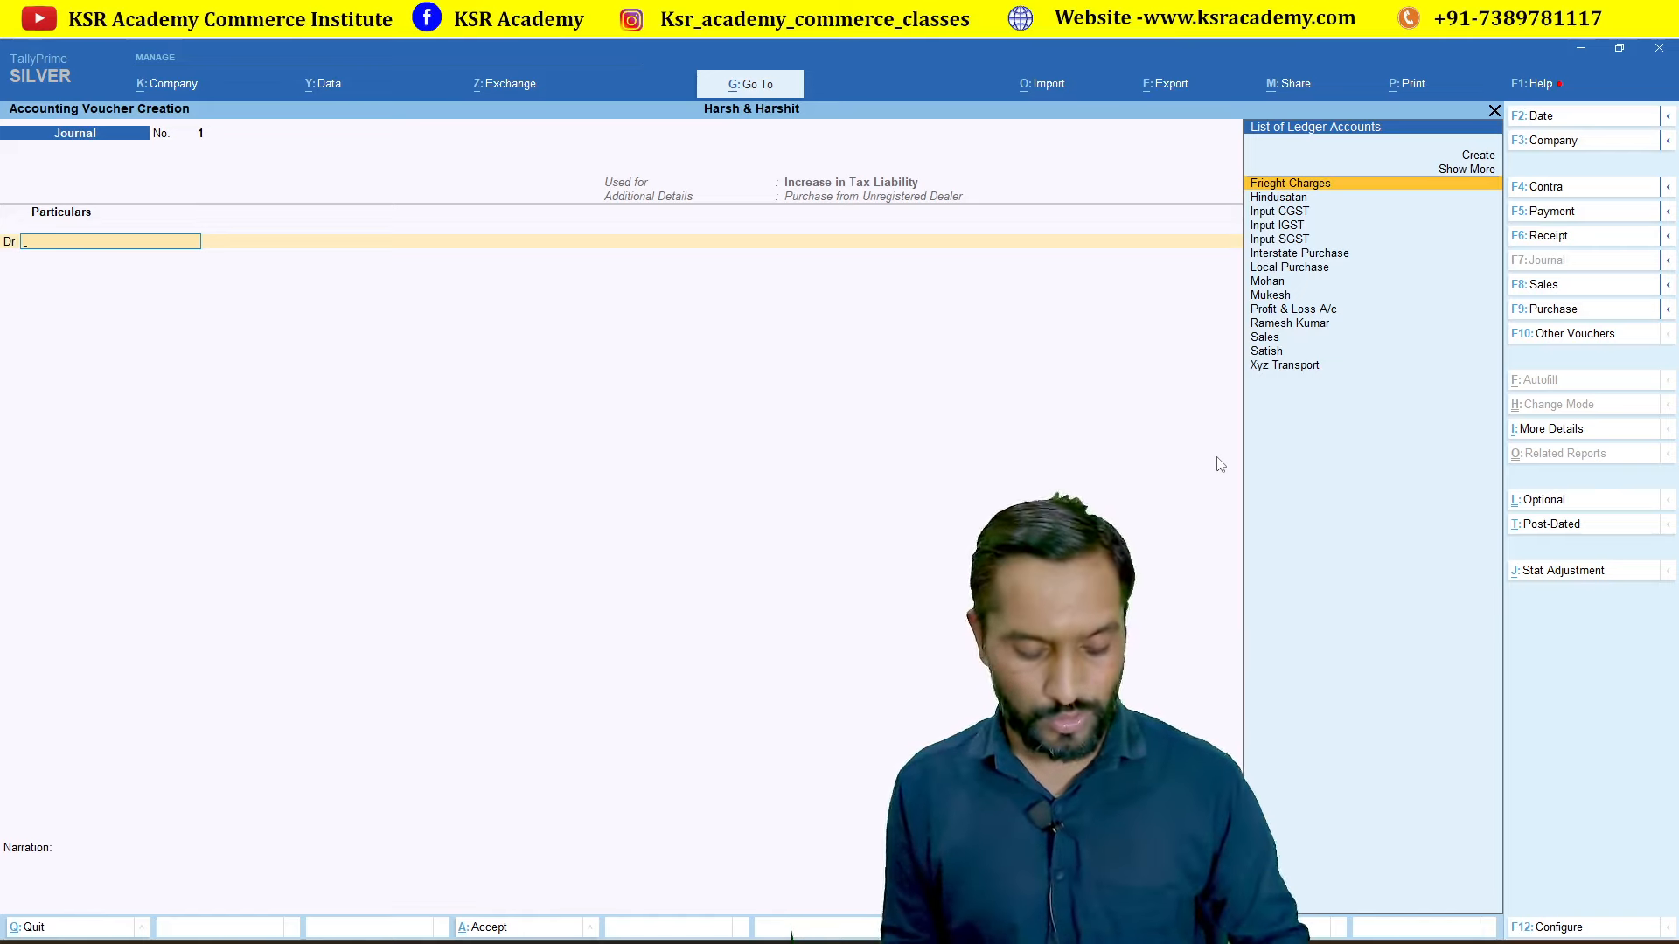
- Start a new ledger named GST on RCM under Indirect Expenses, leaving the type of ledger as Not Applicable
{"action": "key", "text": "alt+c"}
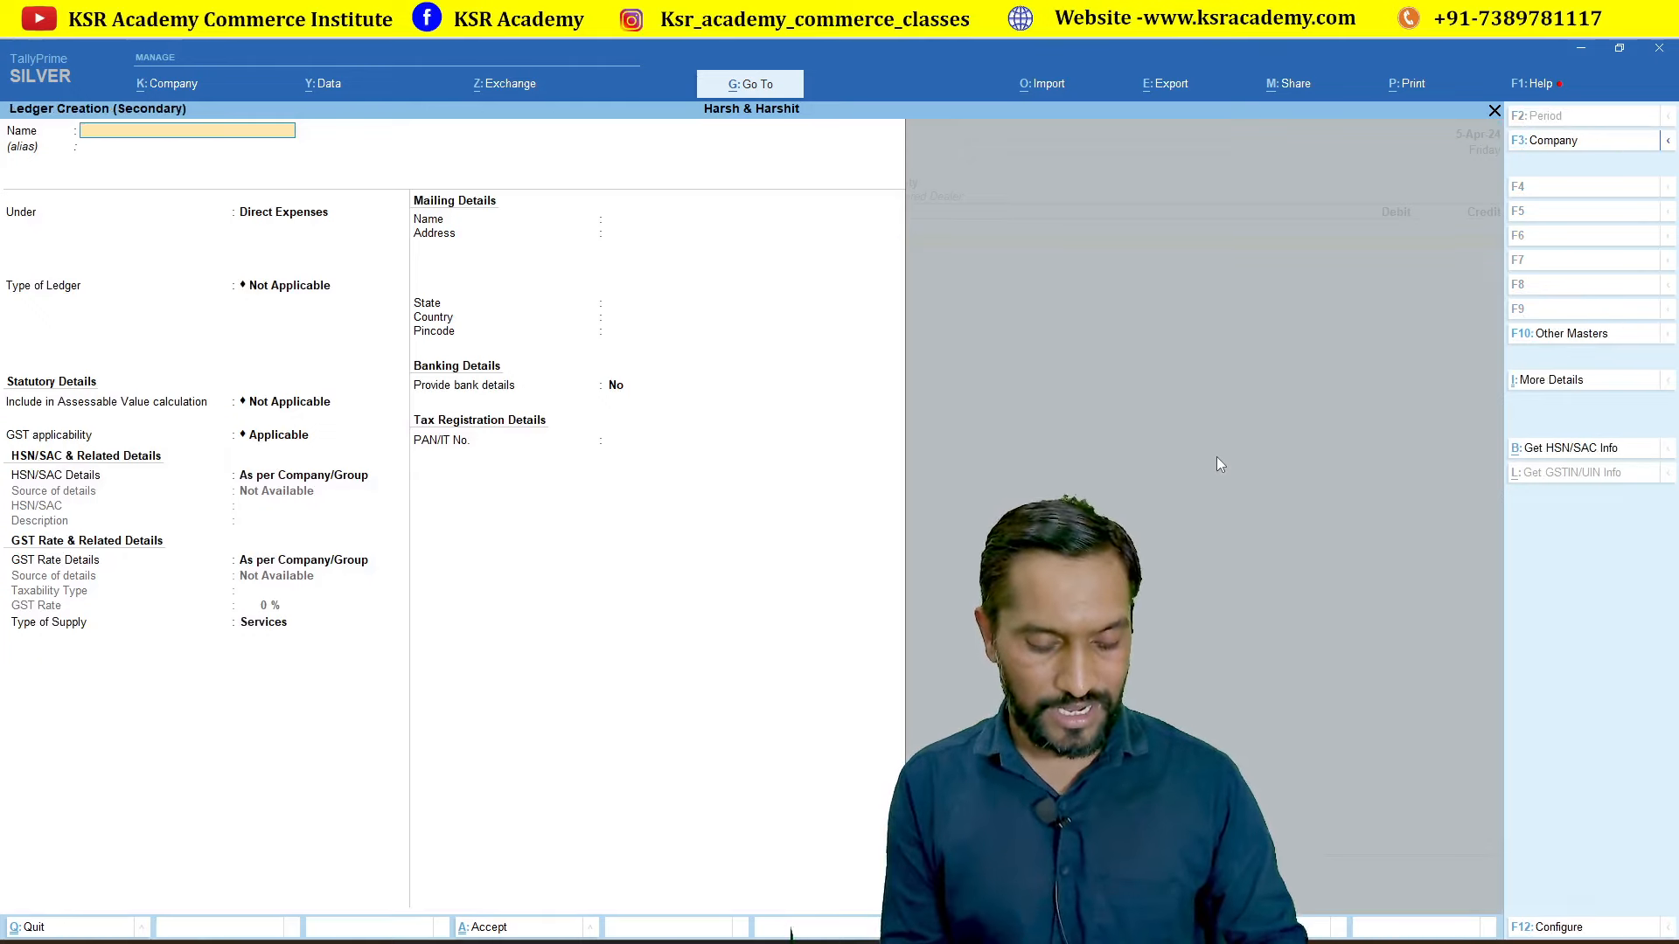
{"action": "type", "text": "GST on RCM"}
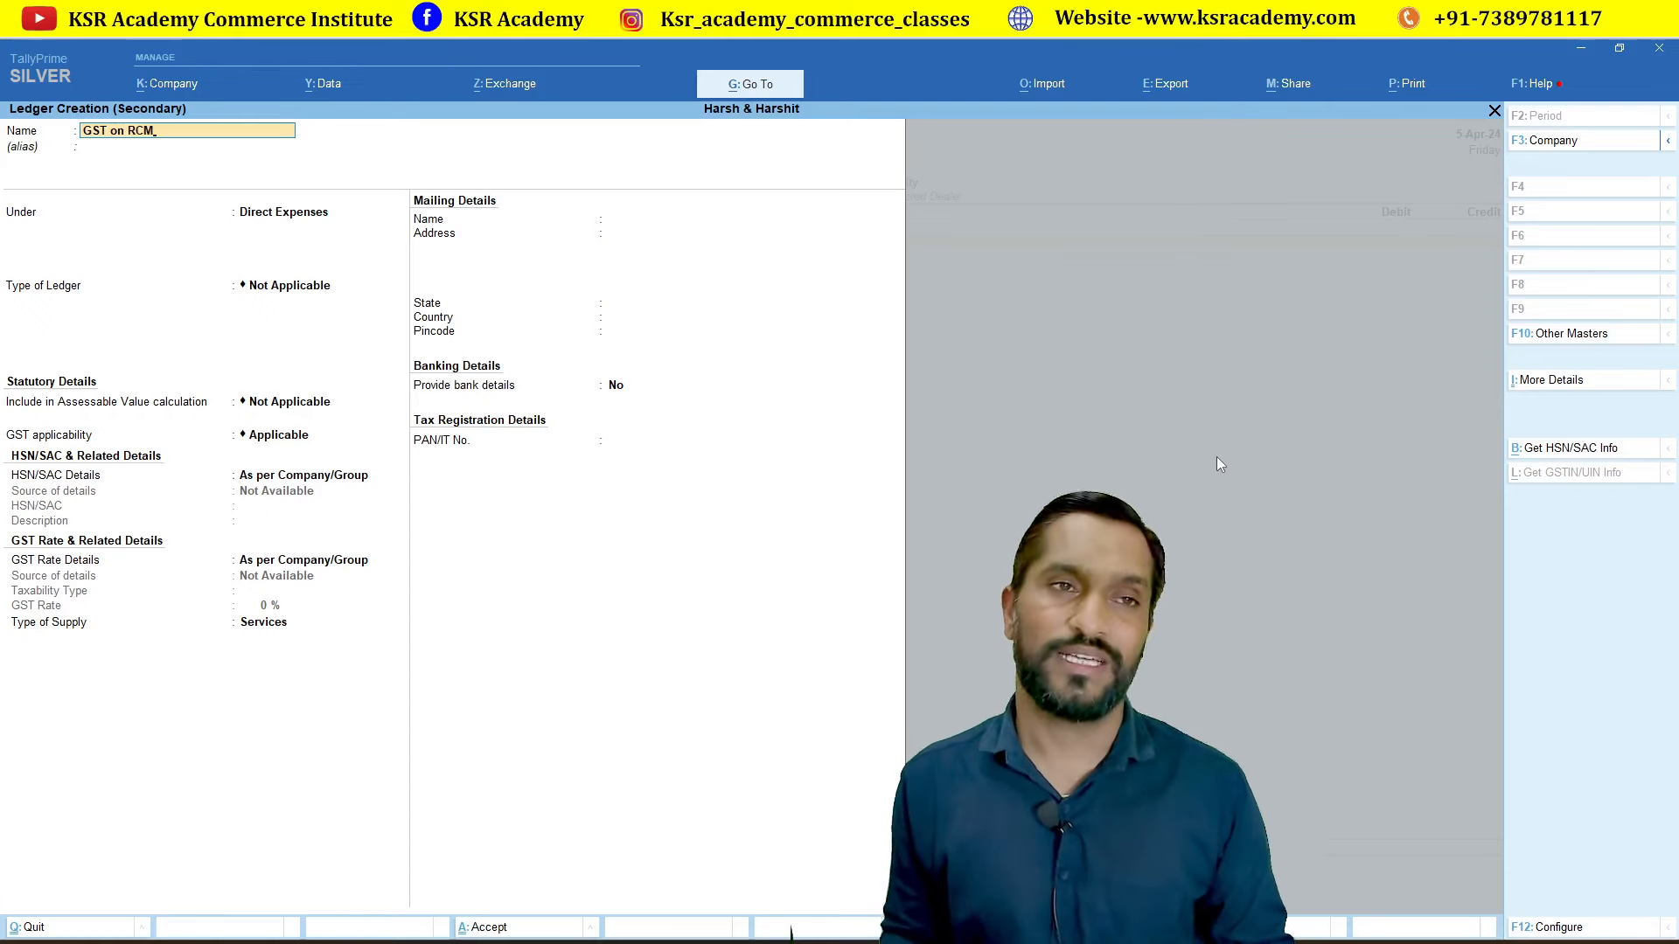
{"action": "key", "text": "Return"}
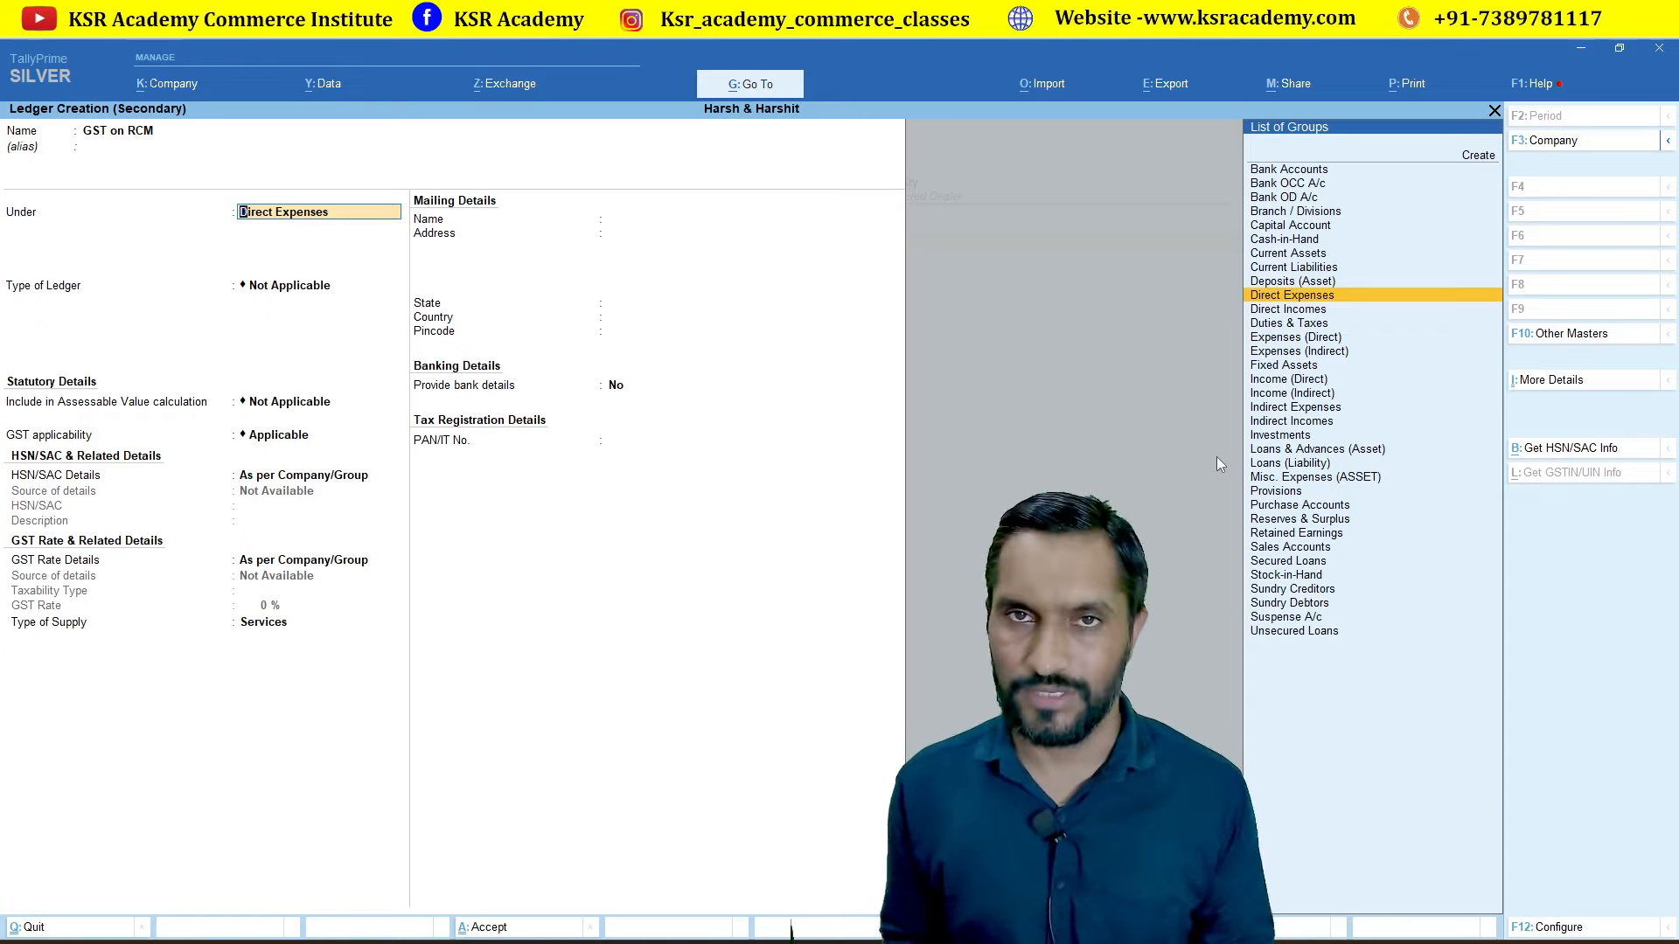
{"action": "type", "text": "Ind"}
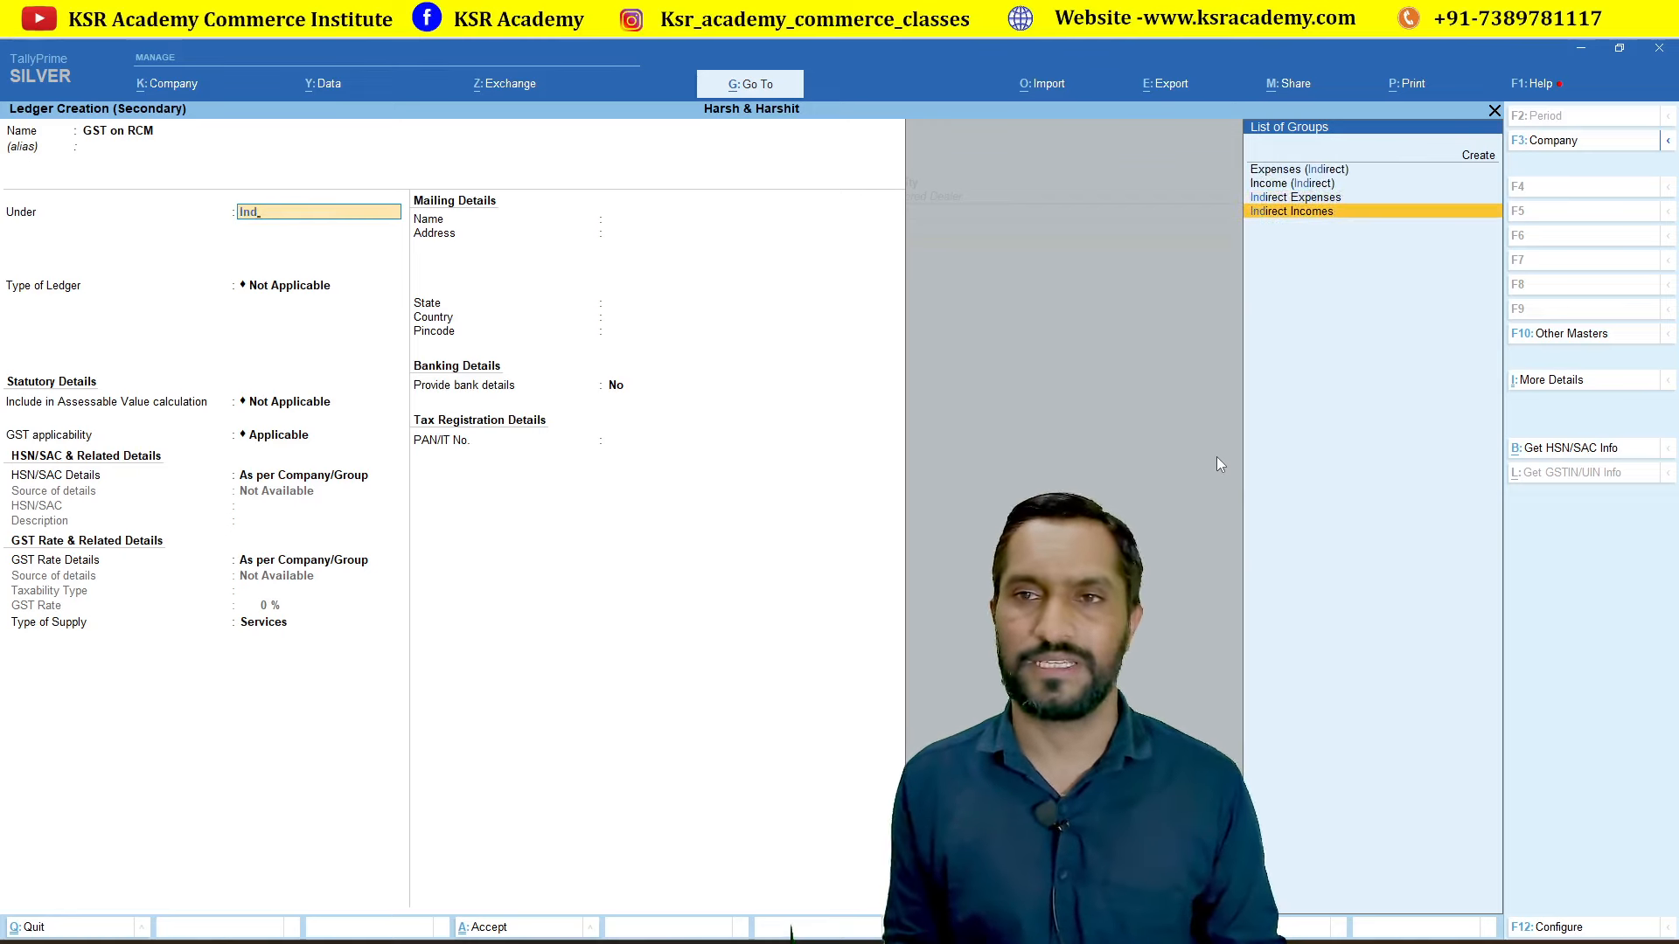
{"action": "key", "text": "Up"}
{"action": "key", "text": "Return"}
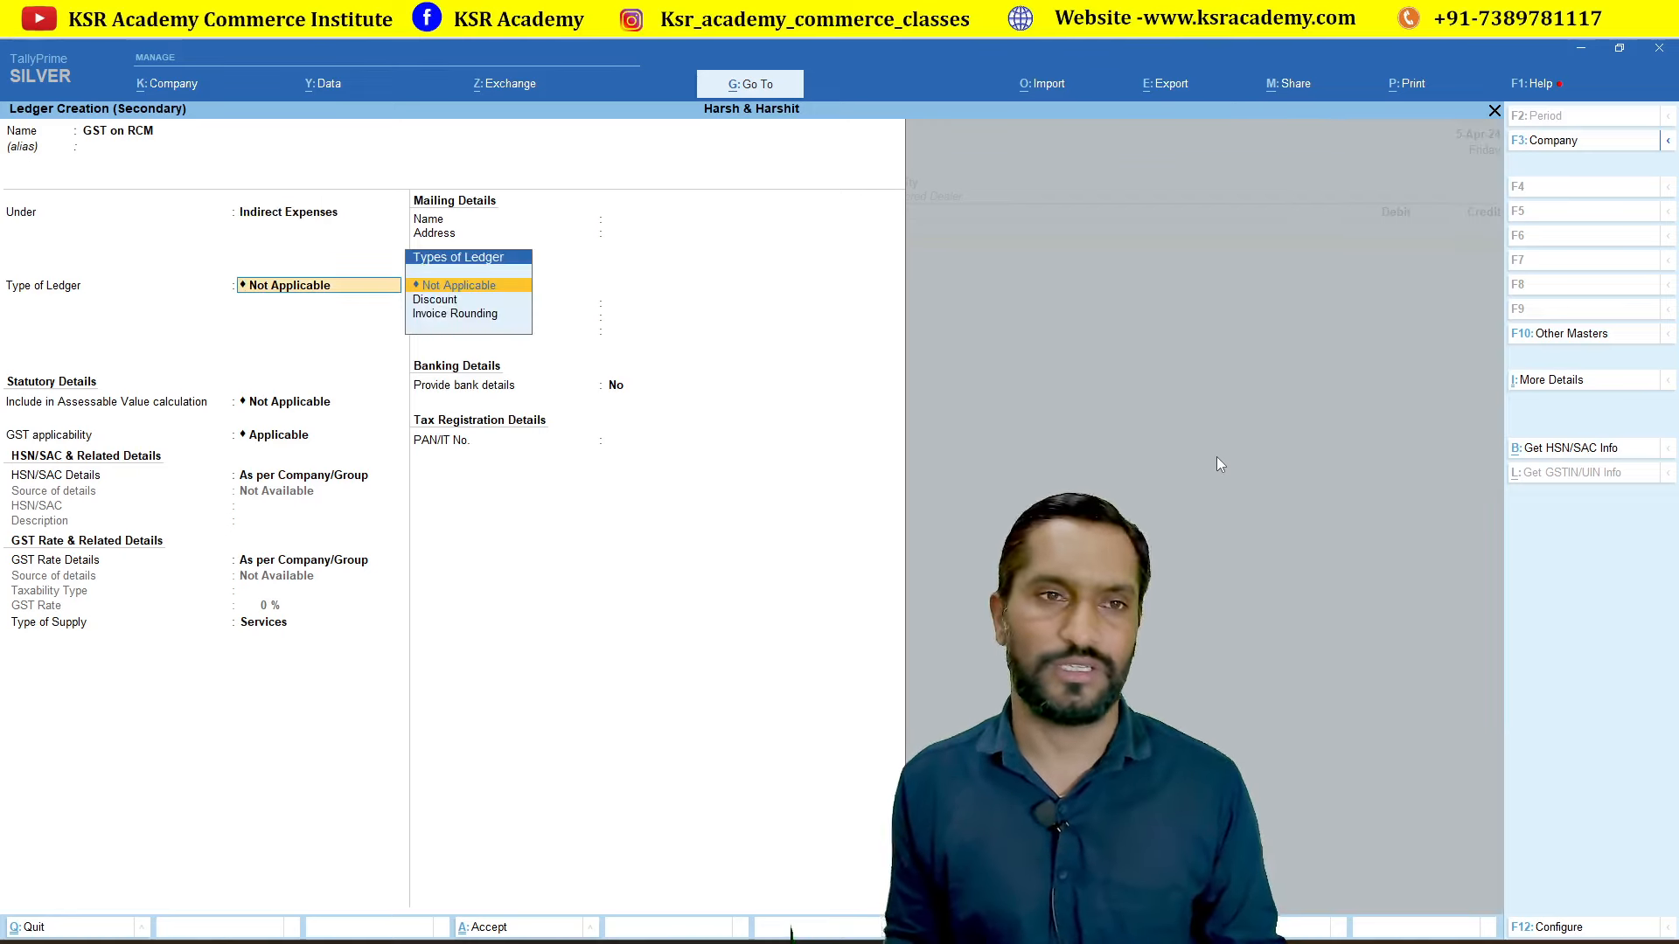
{"action": "key", "text": "Return"}
{"action": "key", "text": "Return"}
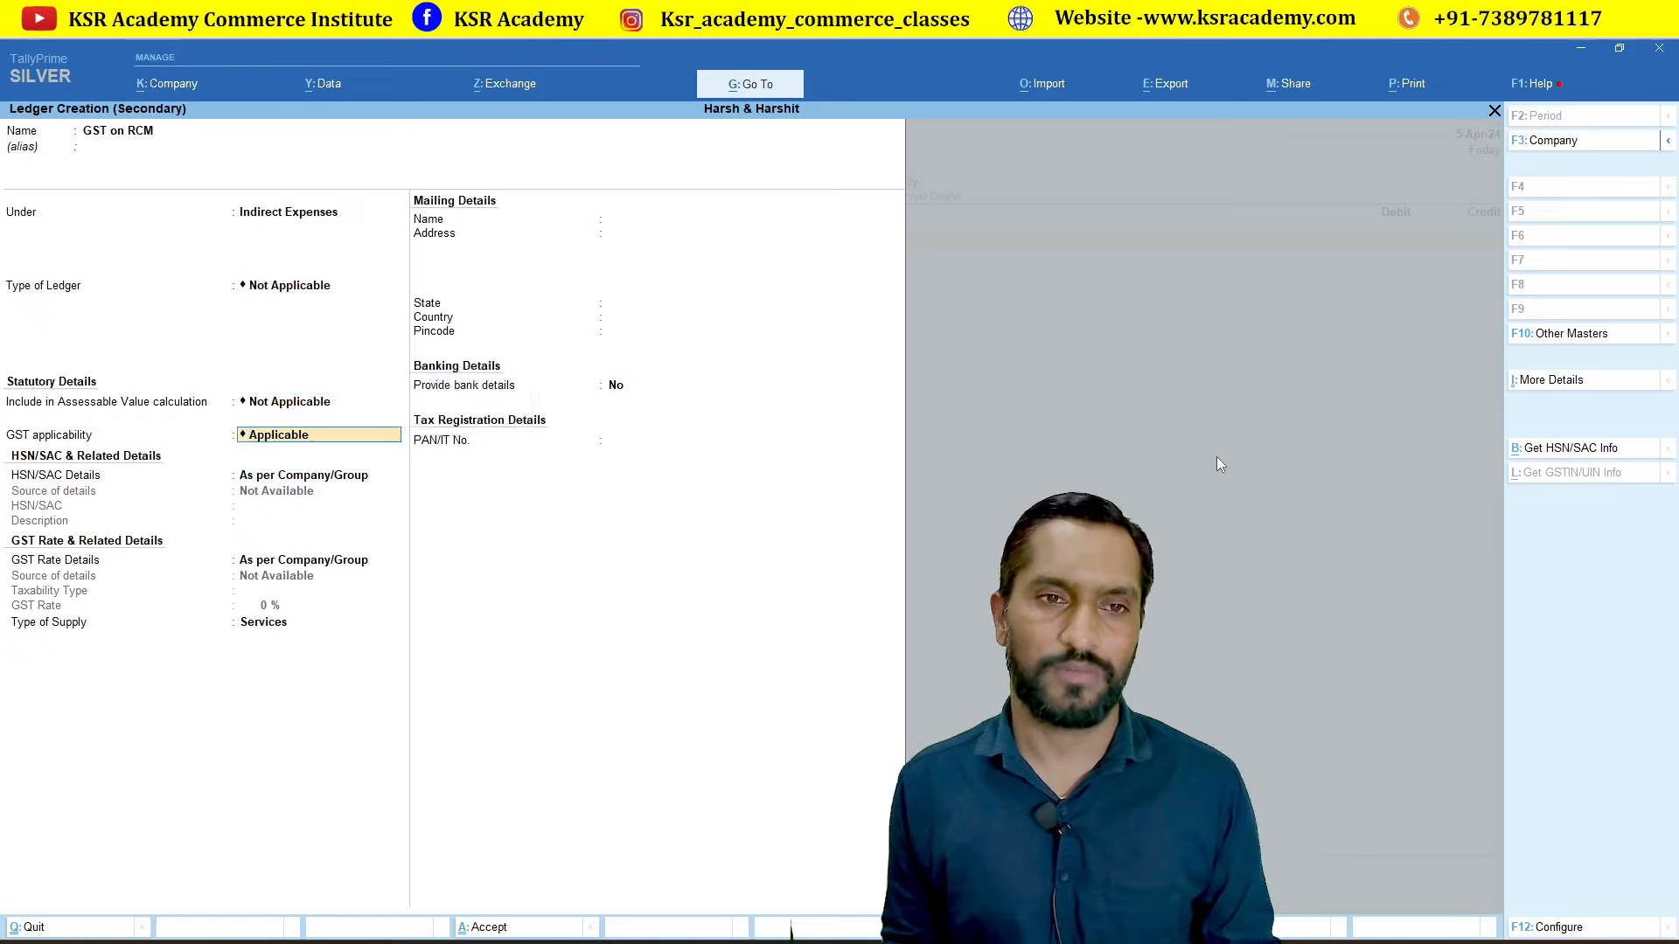
- Set the GST on RCM ledger's GST applicability to Not Applicable and save the ledger
{"action": "key", "text": "Return"}
{"action": "key", "text": "Return"}
{"action": "key", "text": "Return"}
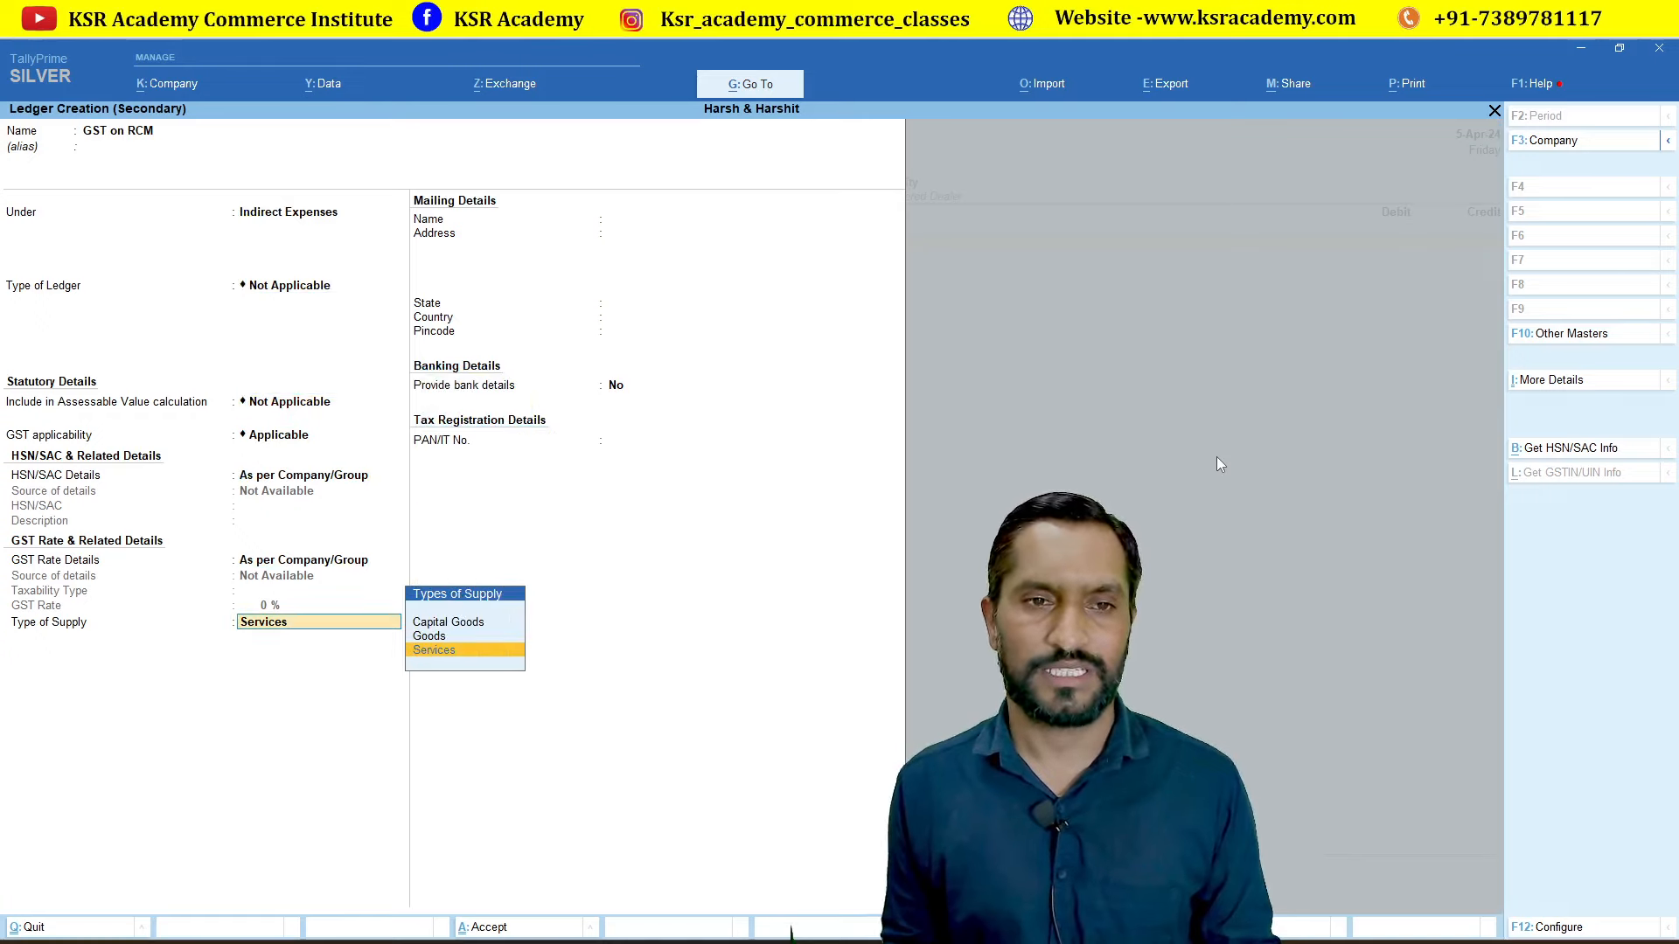
{"action": "key", "text": "Up"}
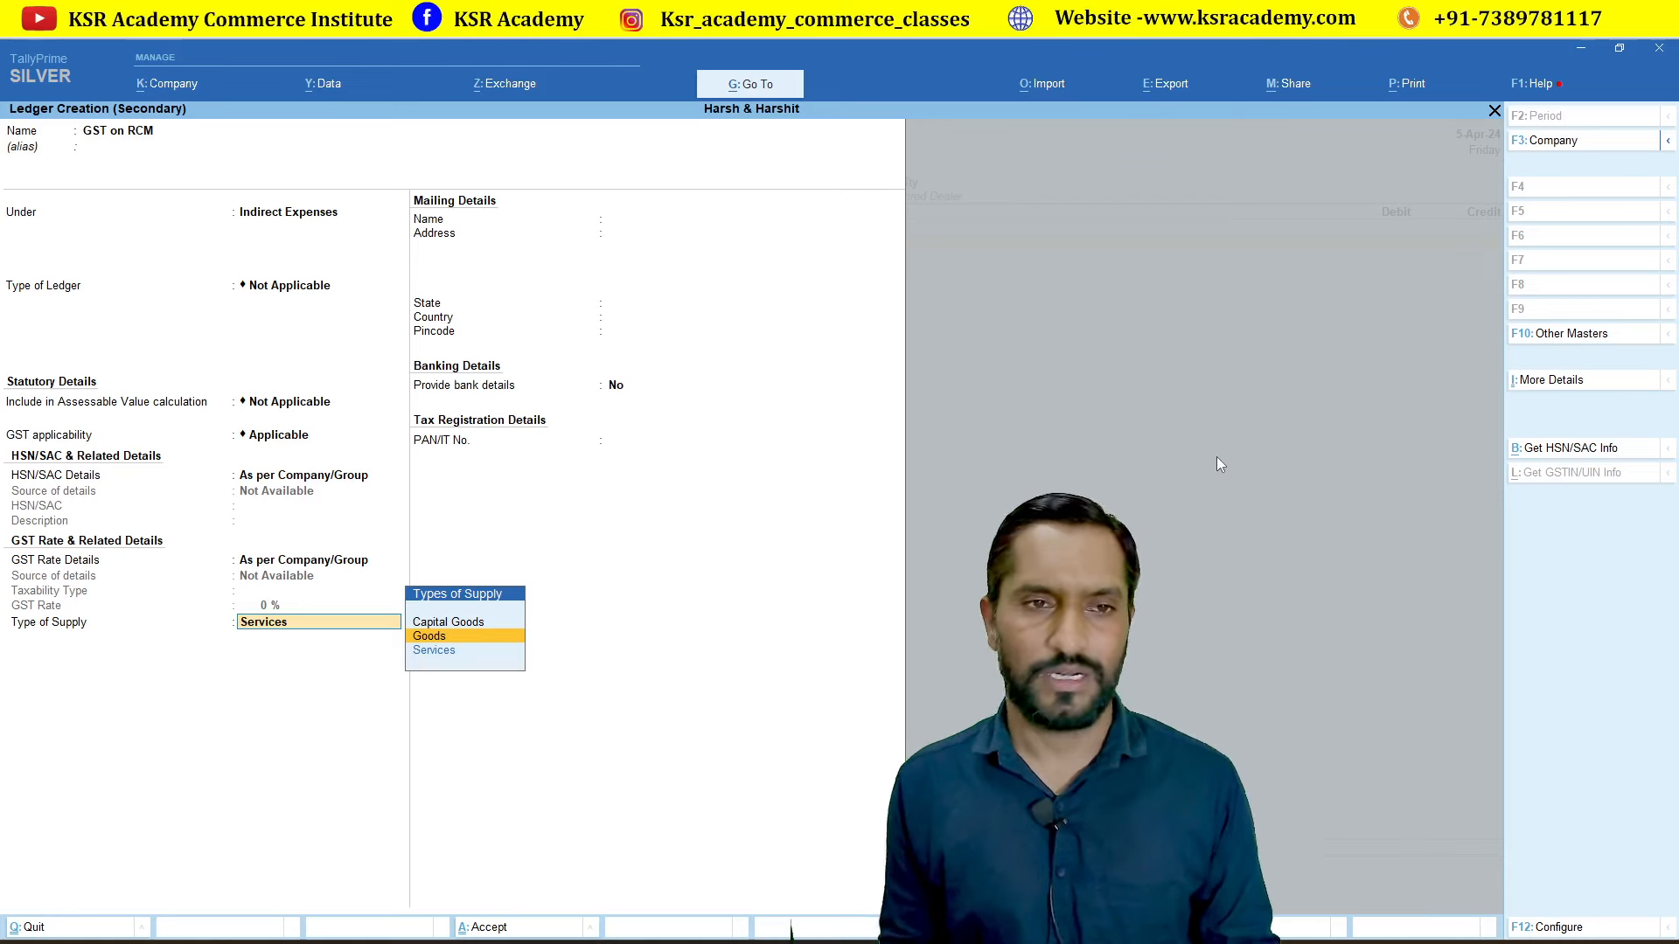
{"action": "key", "text": "BackSpace"}
{"action": "key", "text": "BackSpace"}
{"action": "key", "text": "BackSpace"}
{"action": "key", "text": "Down"}
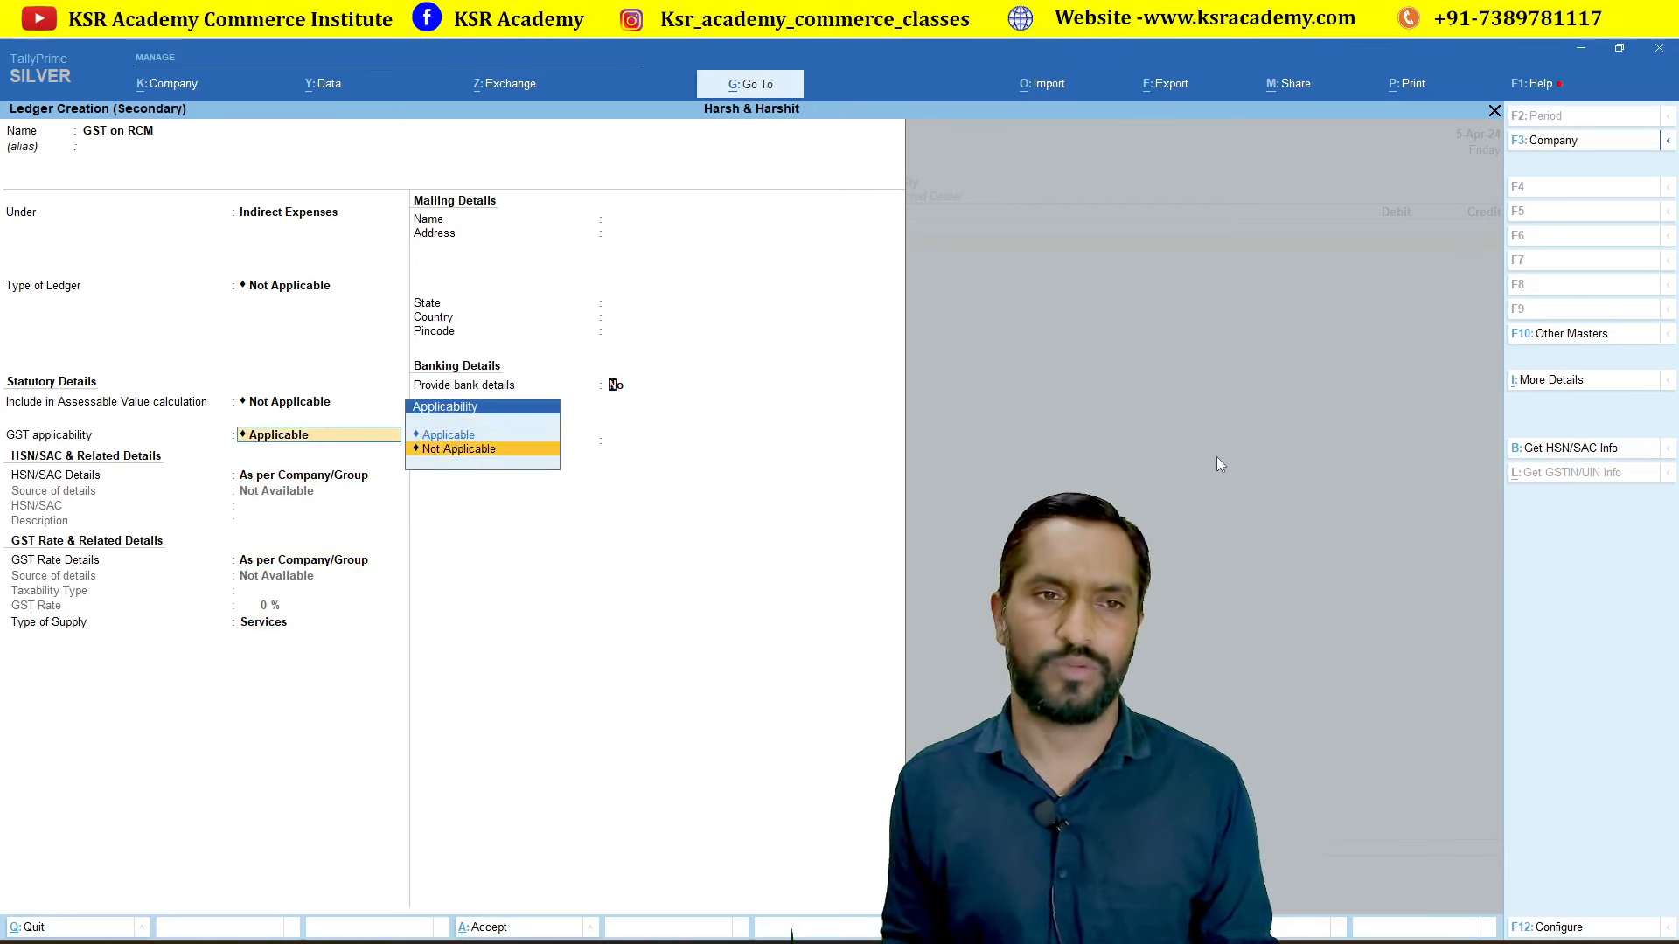
{"action": "key", "text": "Return"}
{"action": "key", "text": "Return"}
{"action": "key", "text": "Return"}
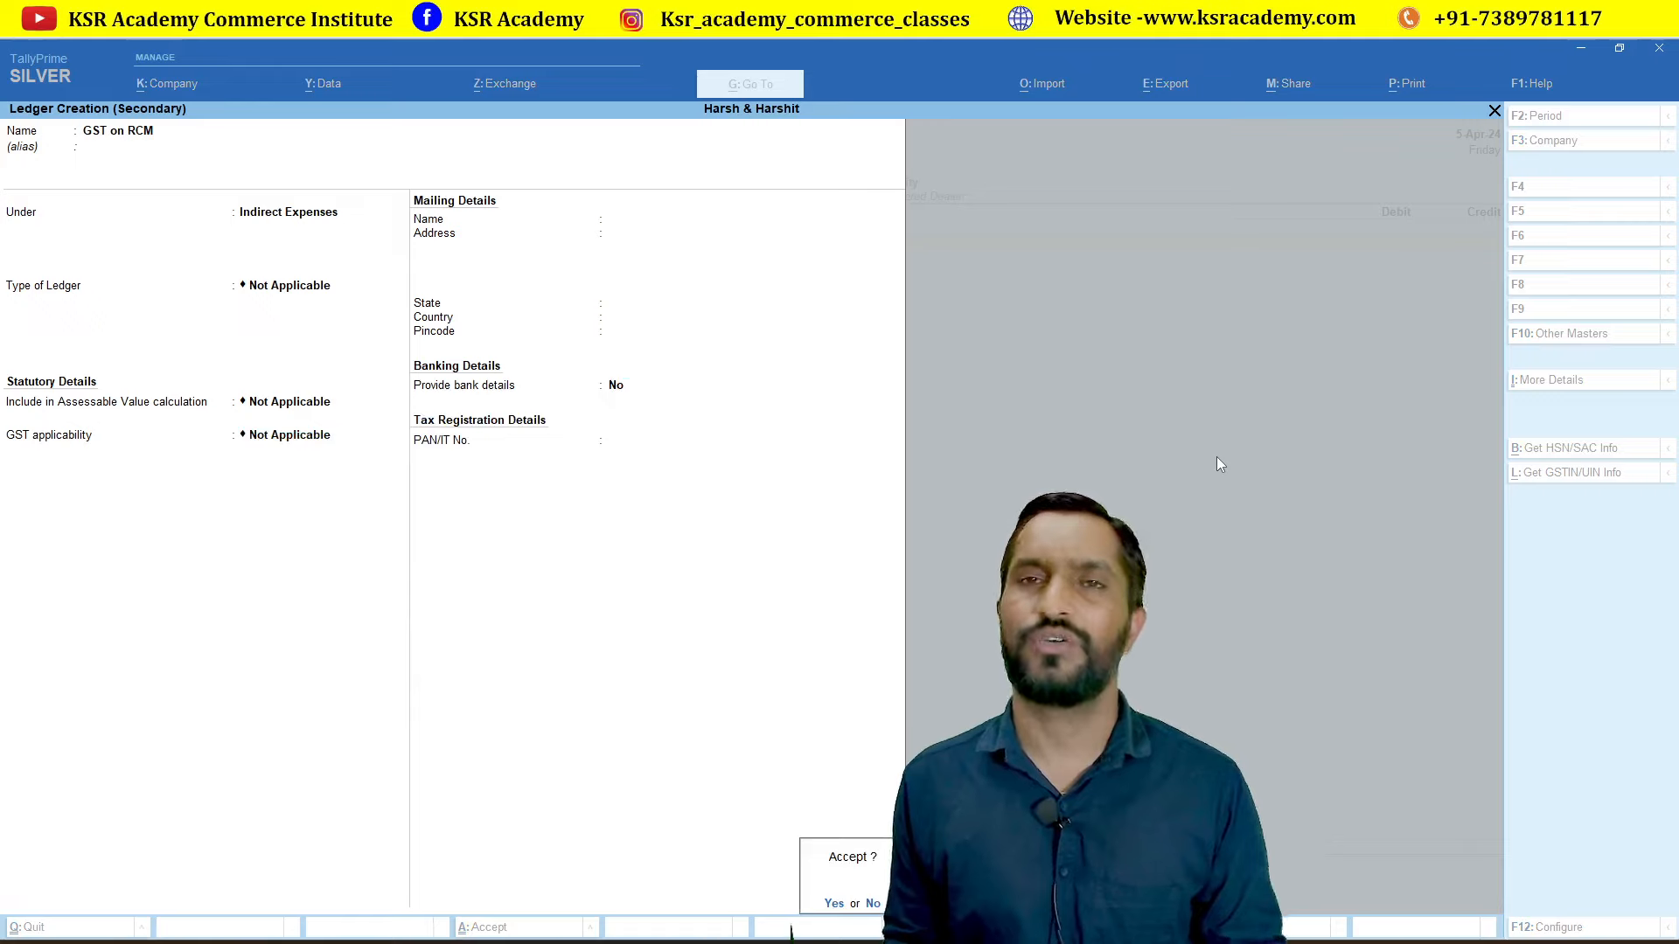
{"action": "key", "text": "Return"}
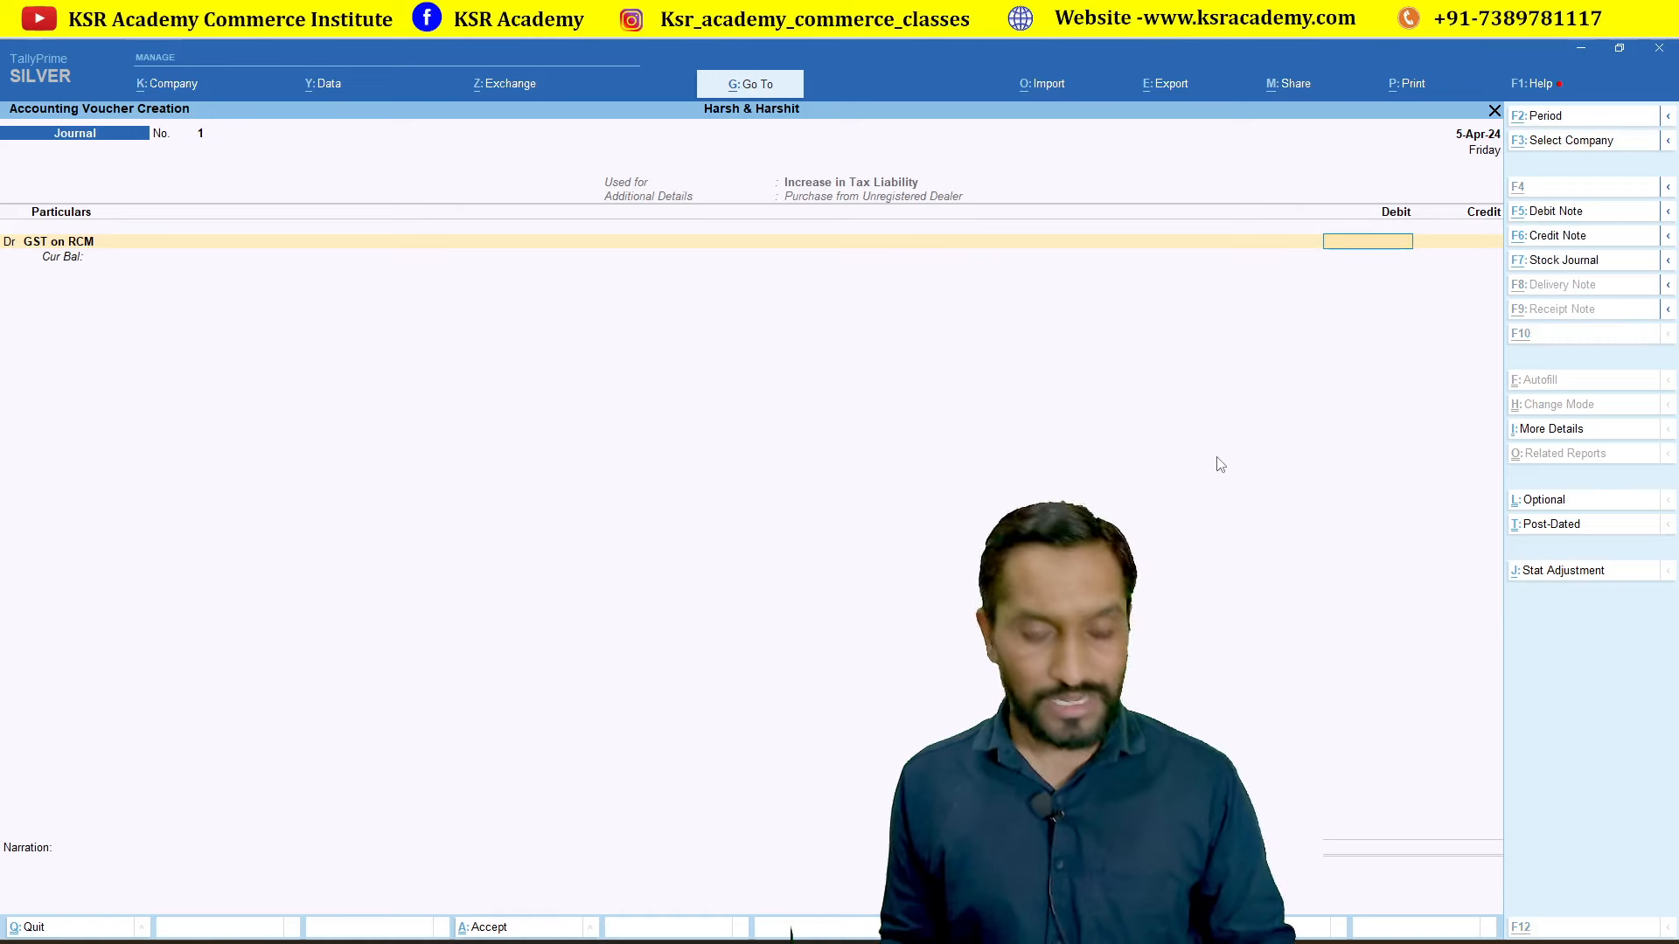
- Calculate 30000*5/100 in the calculator and debit GST on RCM with 1,500
{"action": "key", "text": "ctrl+n"}
{"action": "type", "text": "300"}
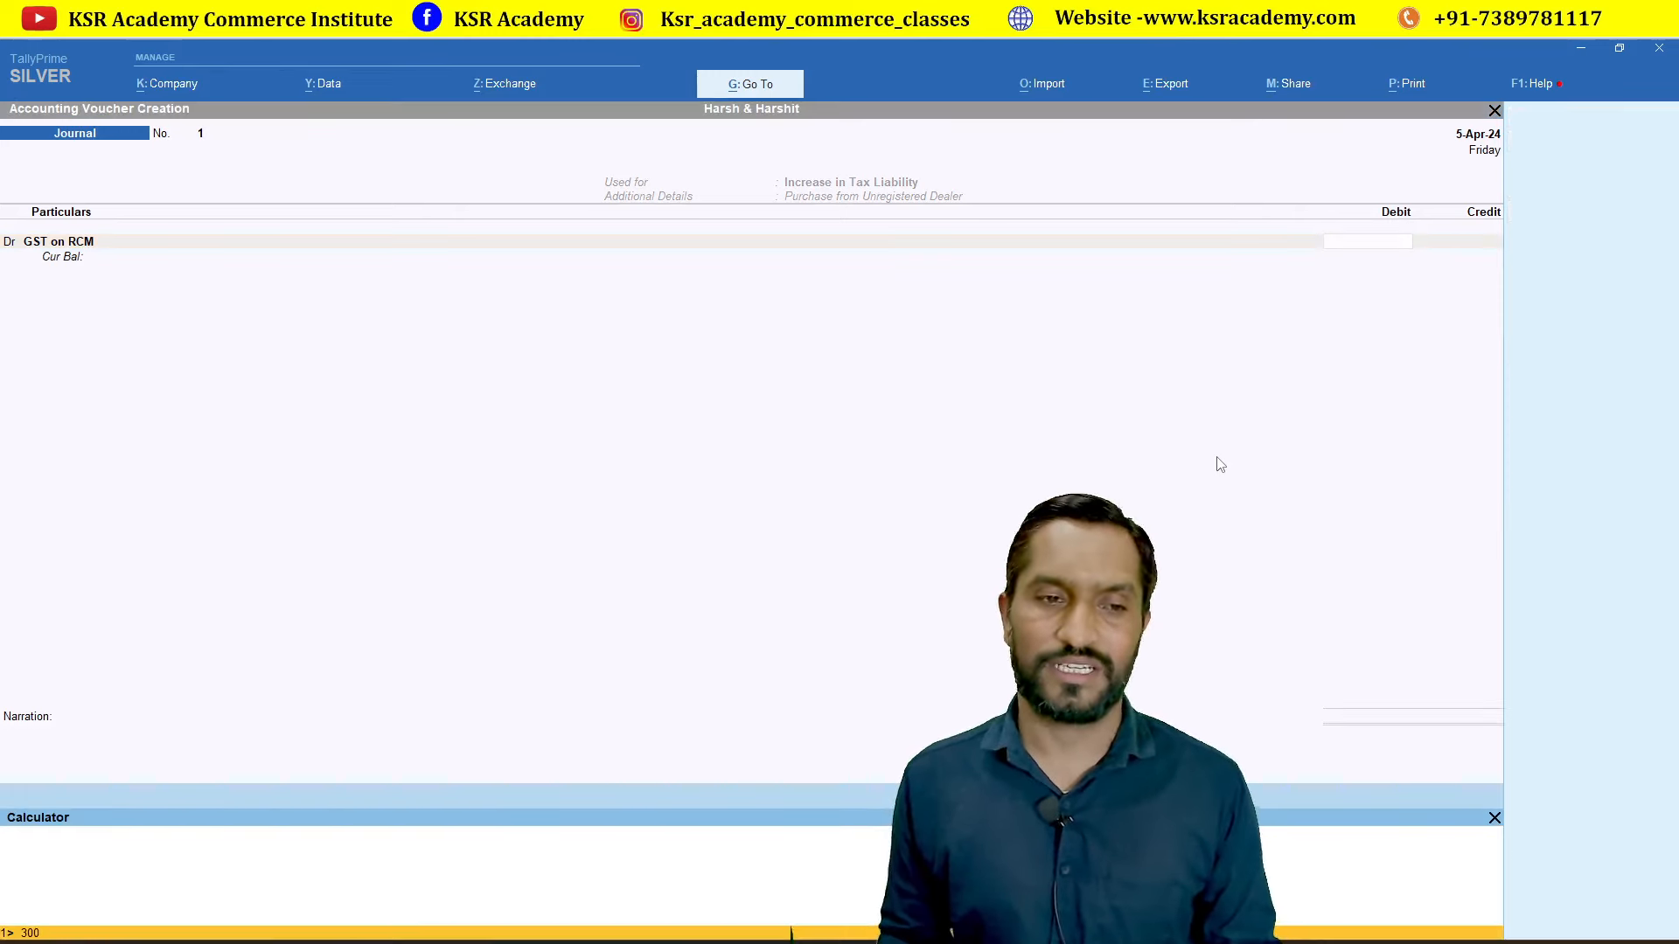
{"action": "type", "text": "00*5/100"}
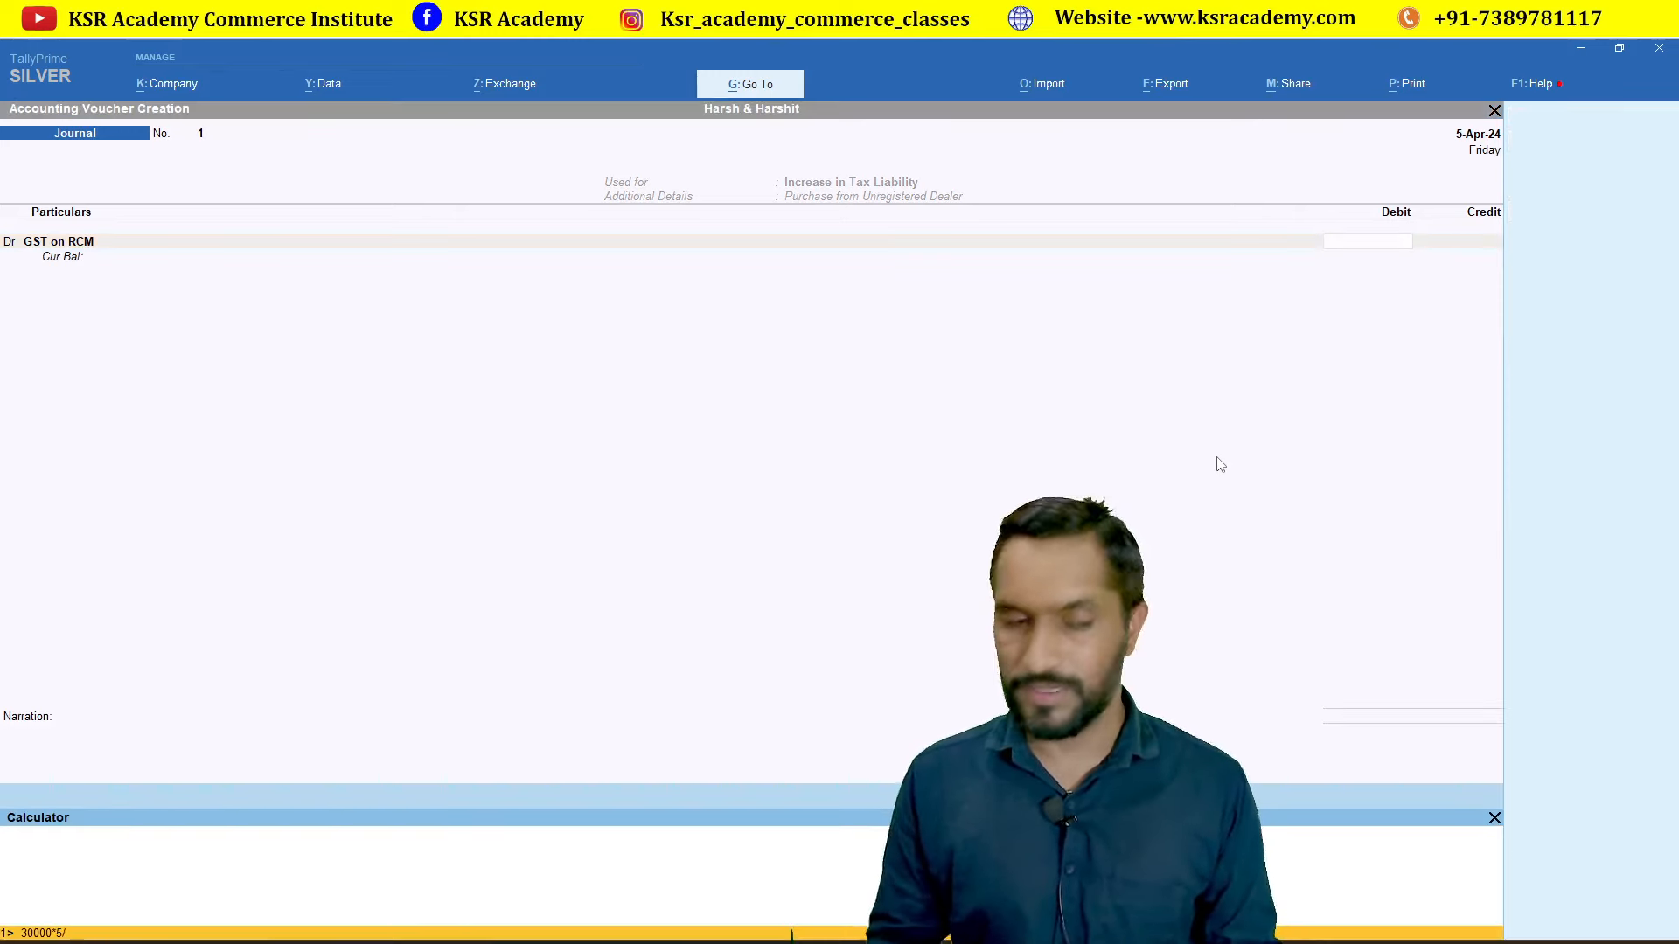
{"action": "key", "text": "Return"}
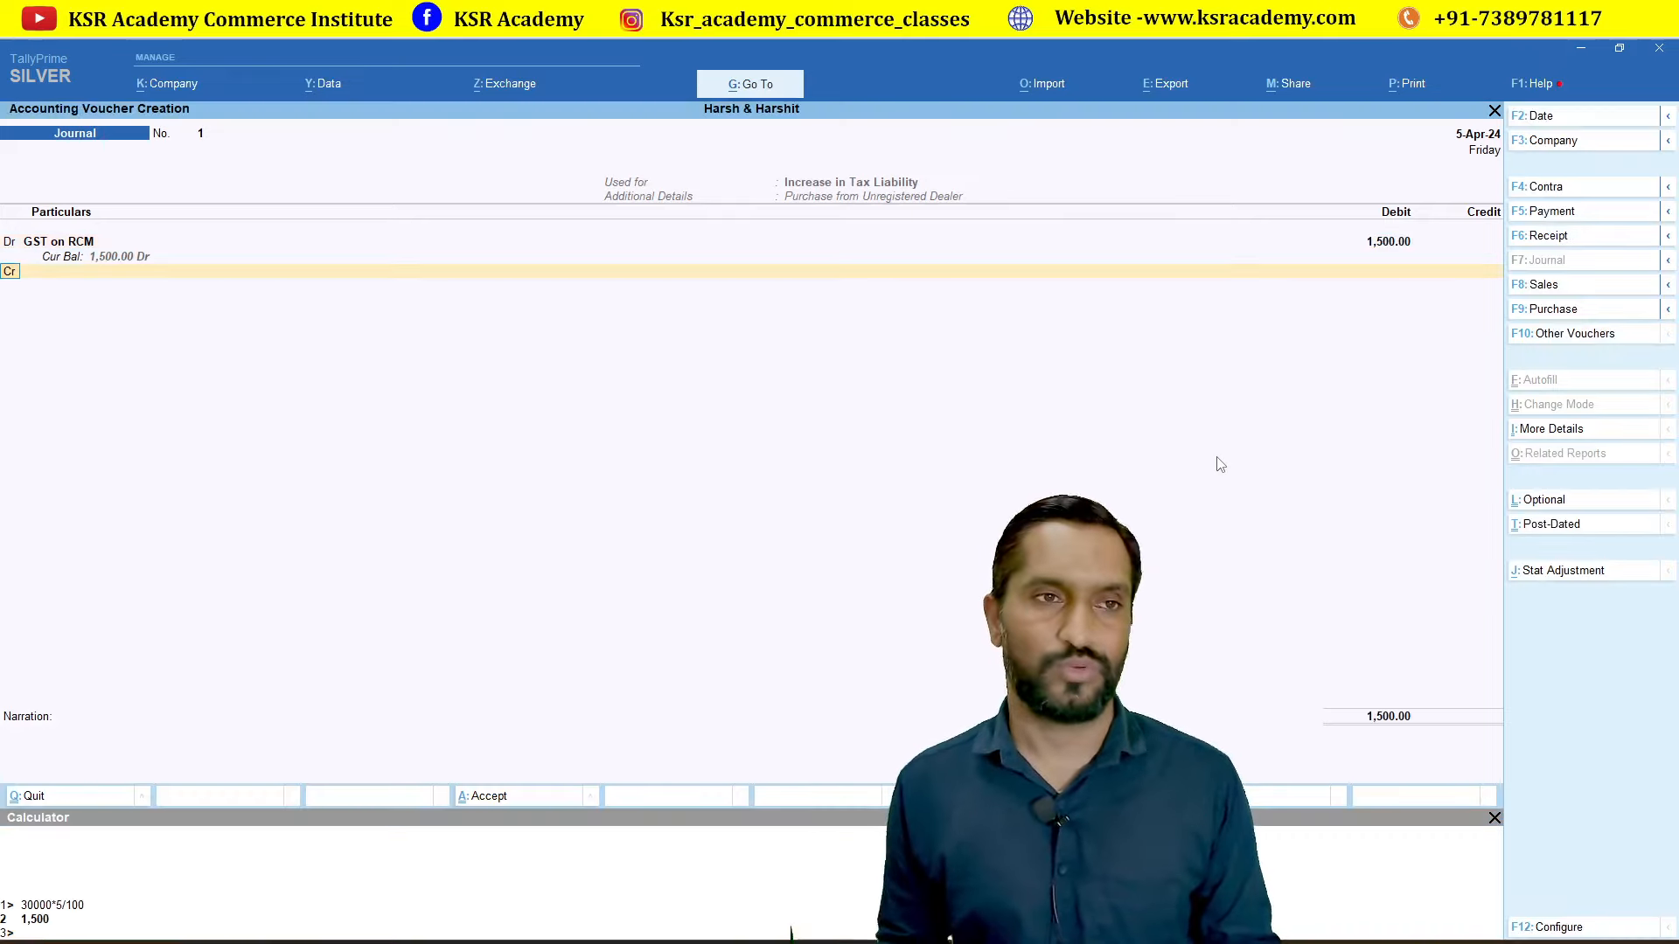
- Start a new ledger for the journal's credit line, named Output Cgst and grouped under Duties & Taxes
{"action": "key", "text": "Return"}
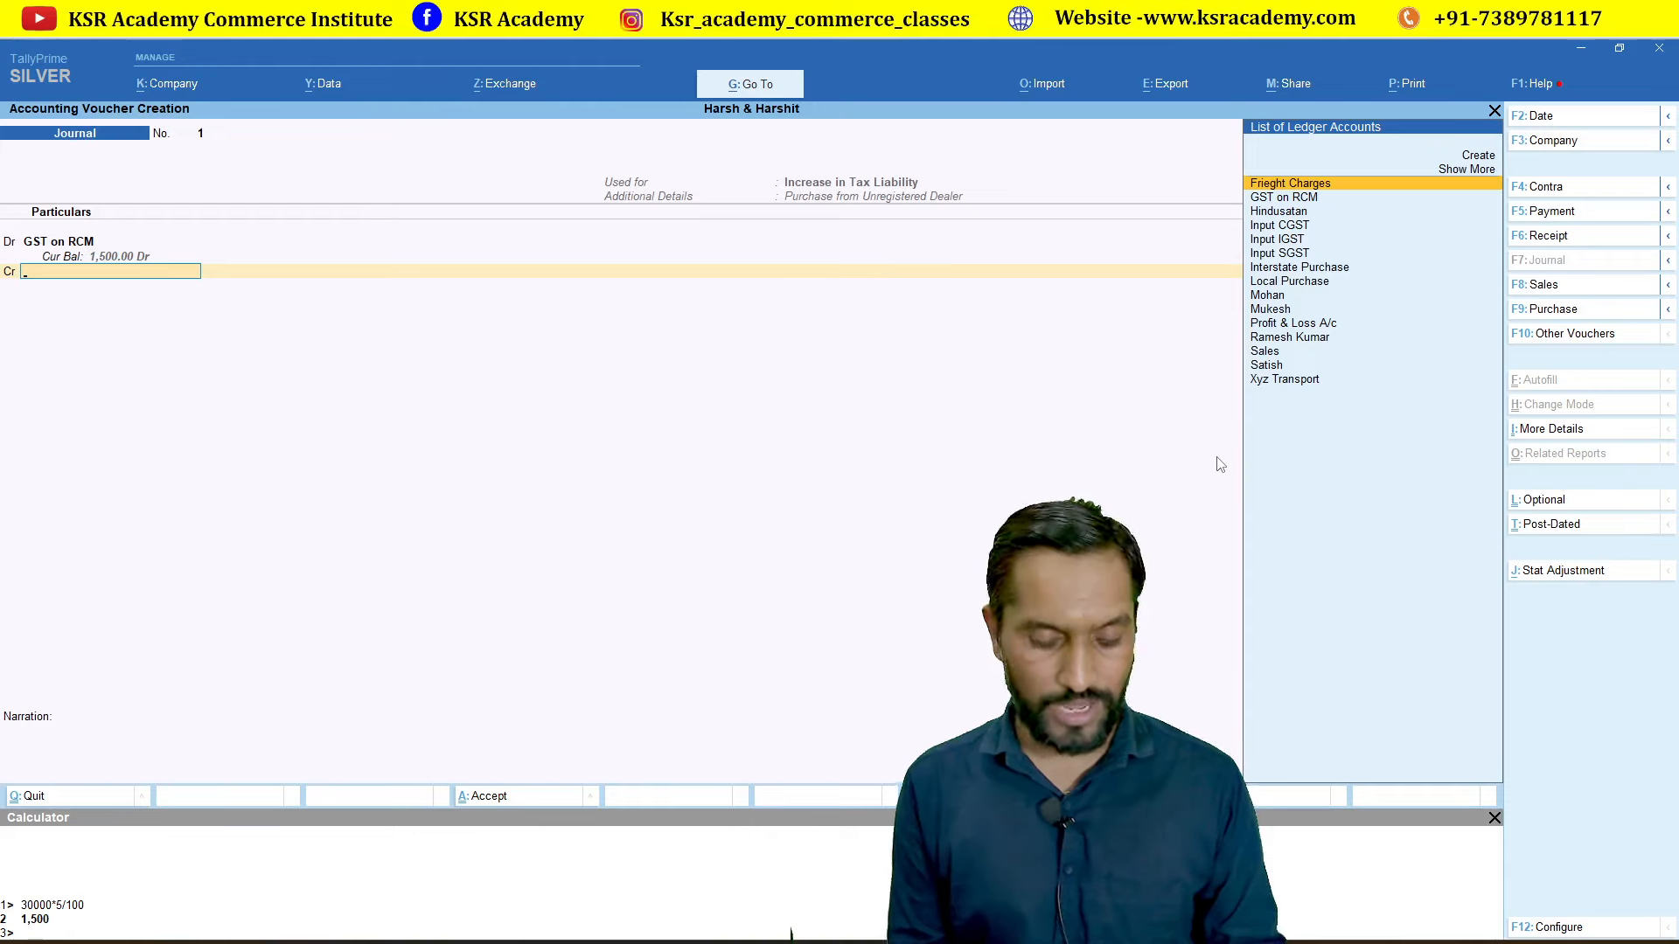
{"action": "type", "text": "O"}
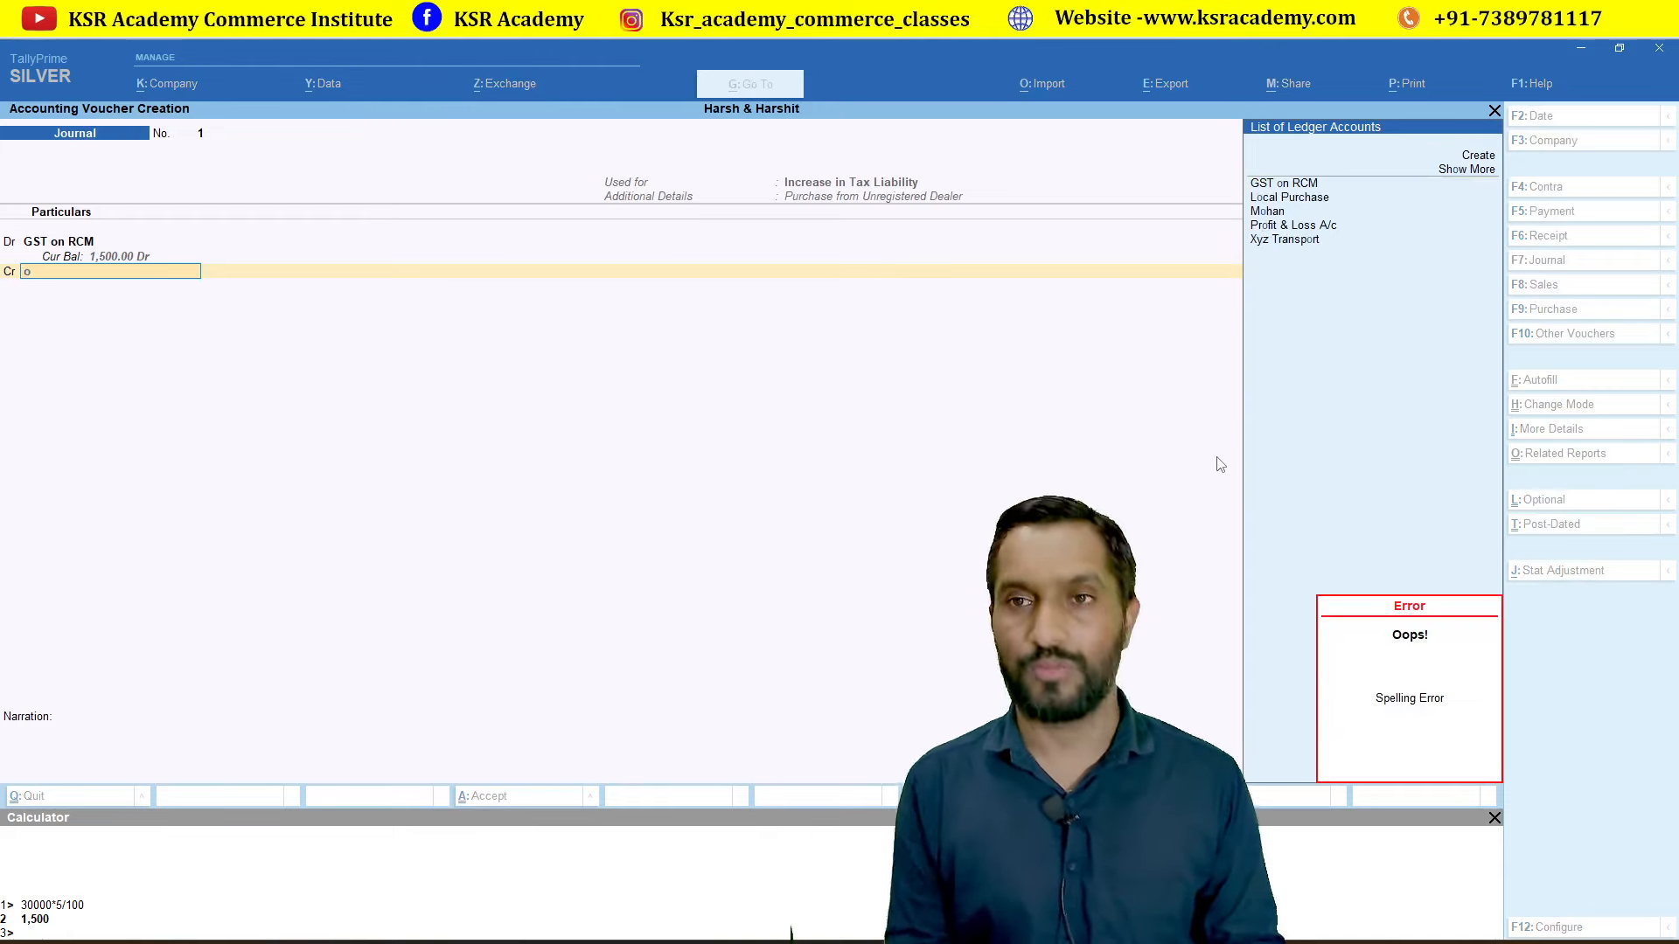
{"action": "key", "text": "alt+c"}
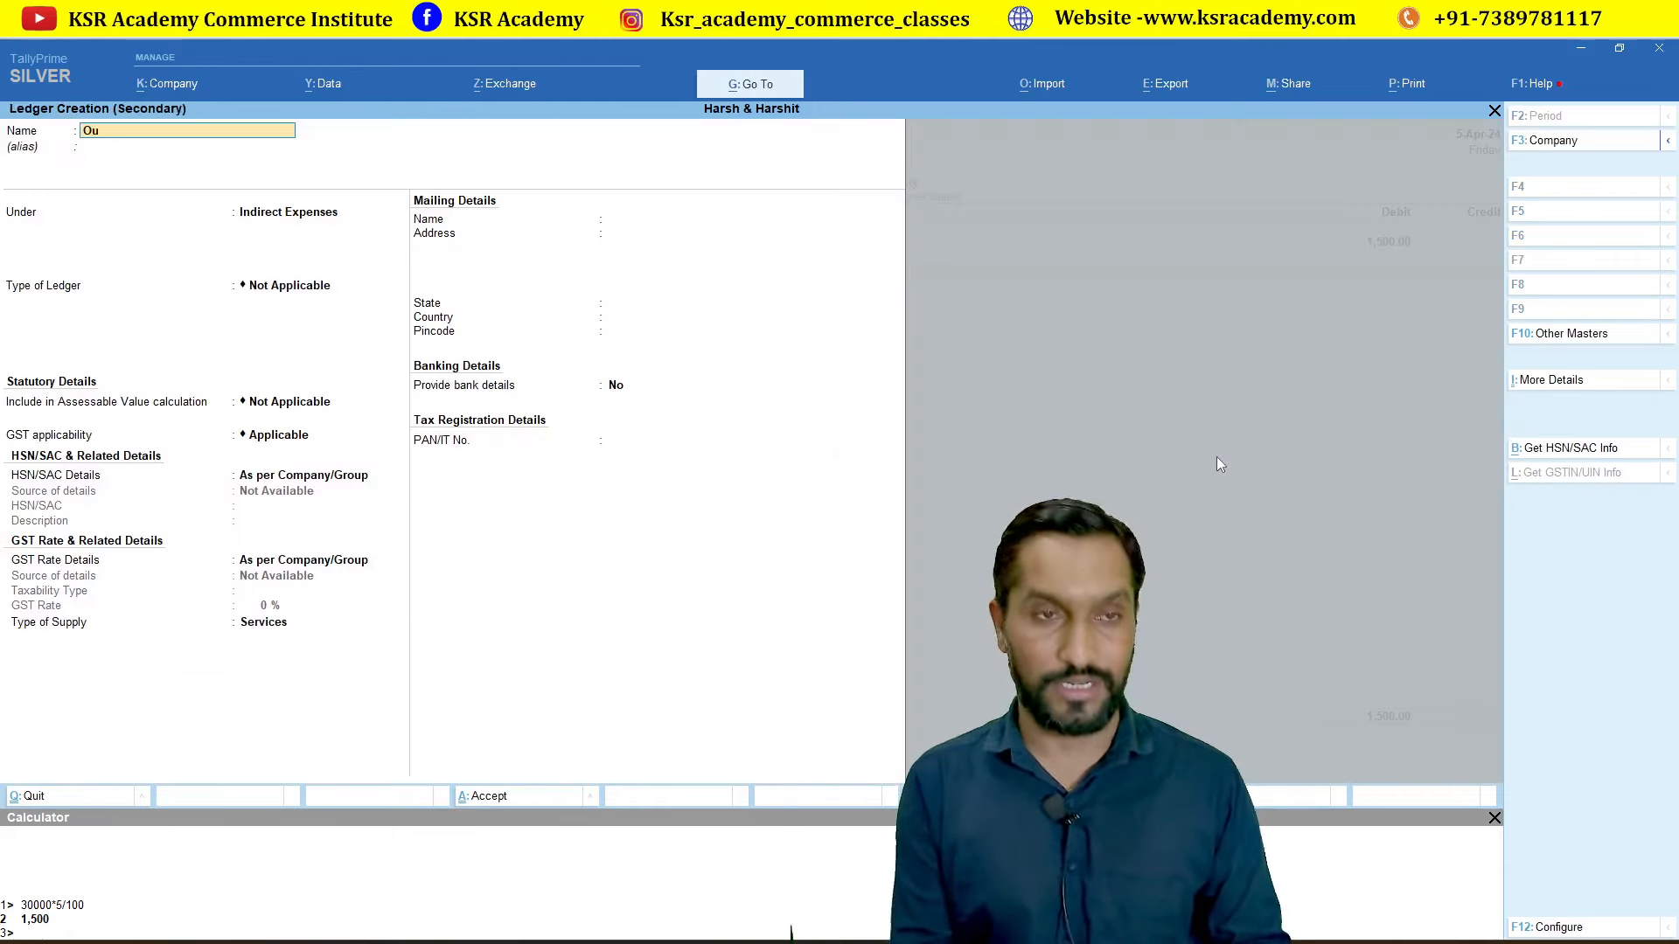
{"action": "type", "text": "utput"}
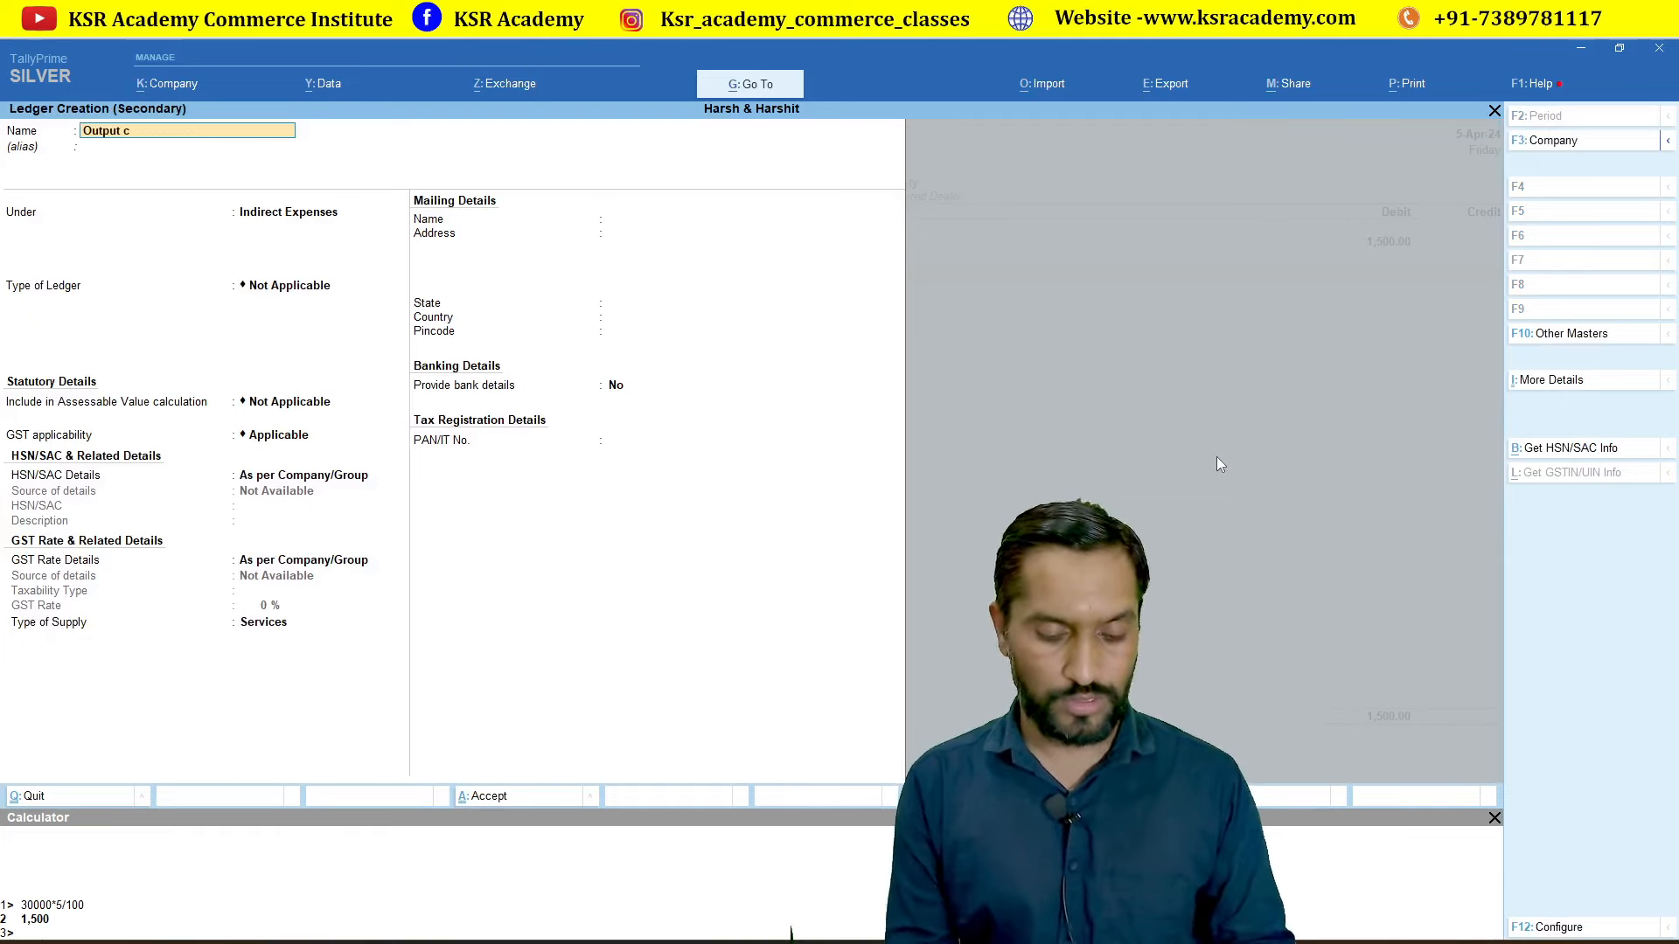
{"action": "type", "text": " Cgst"}
{"action": "key", "text": "Return"}
{"action": "key", "text": "Return"}
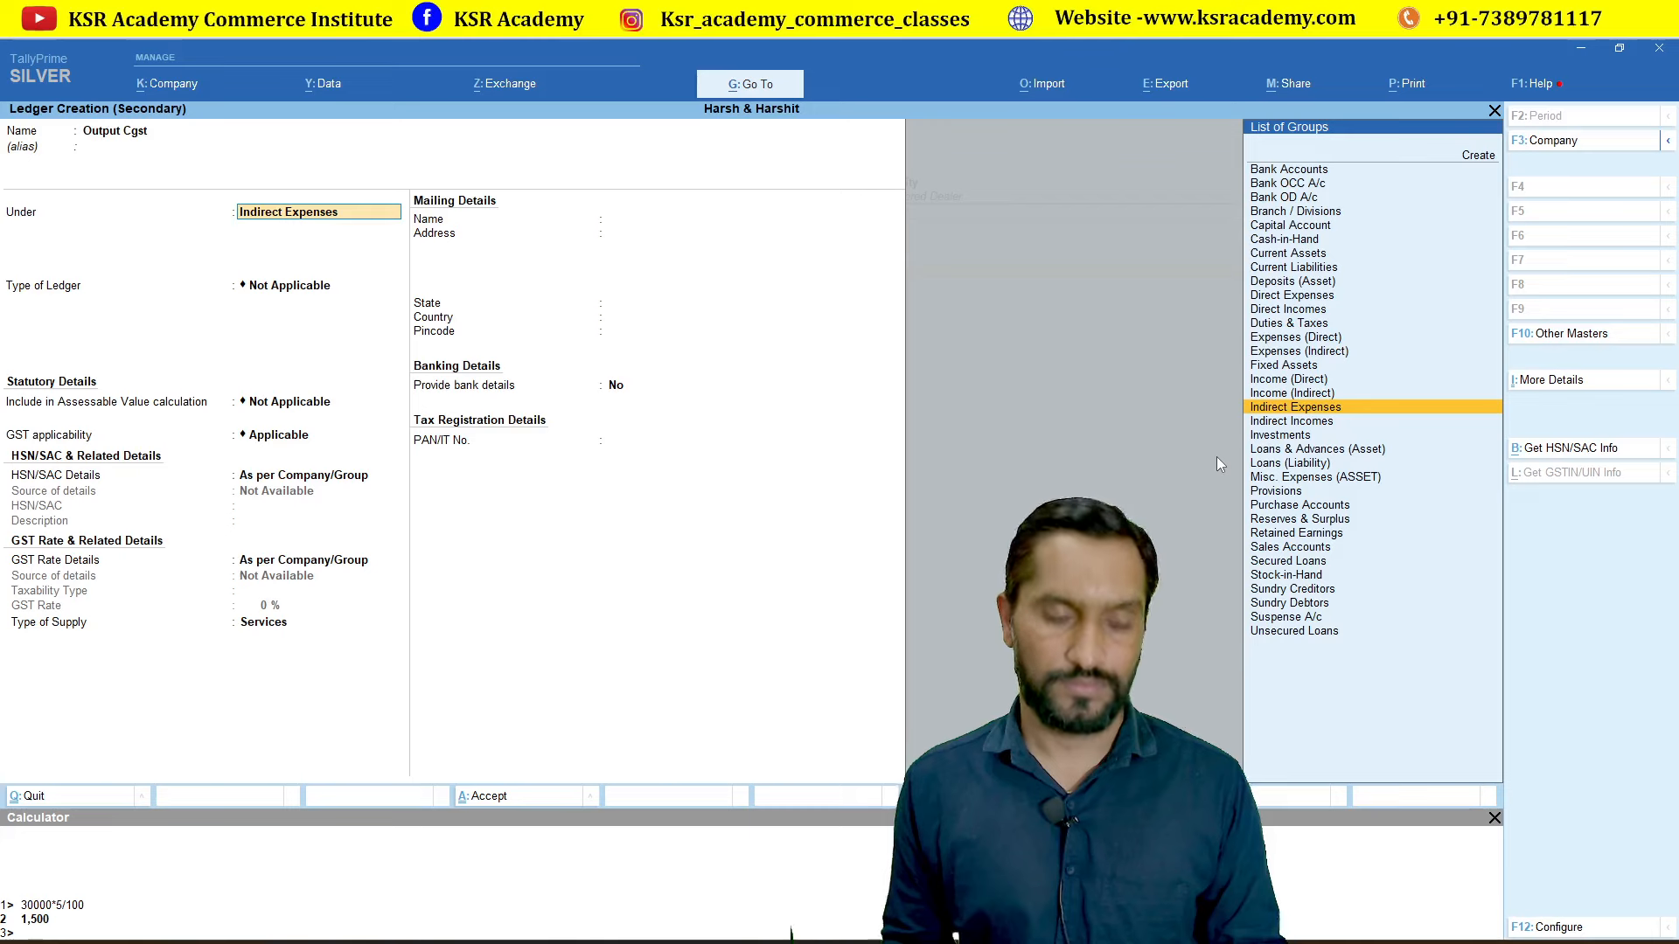
{"action": "type", "text": "Du"}
{"action": "key", "text": "Return"}
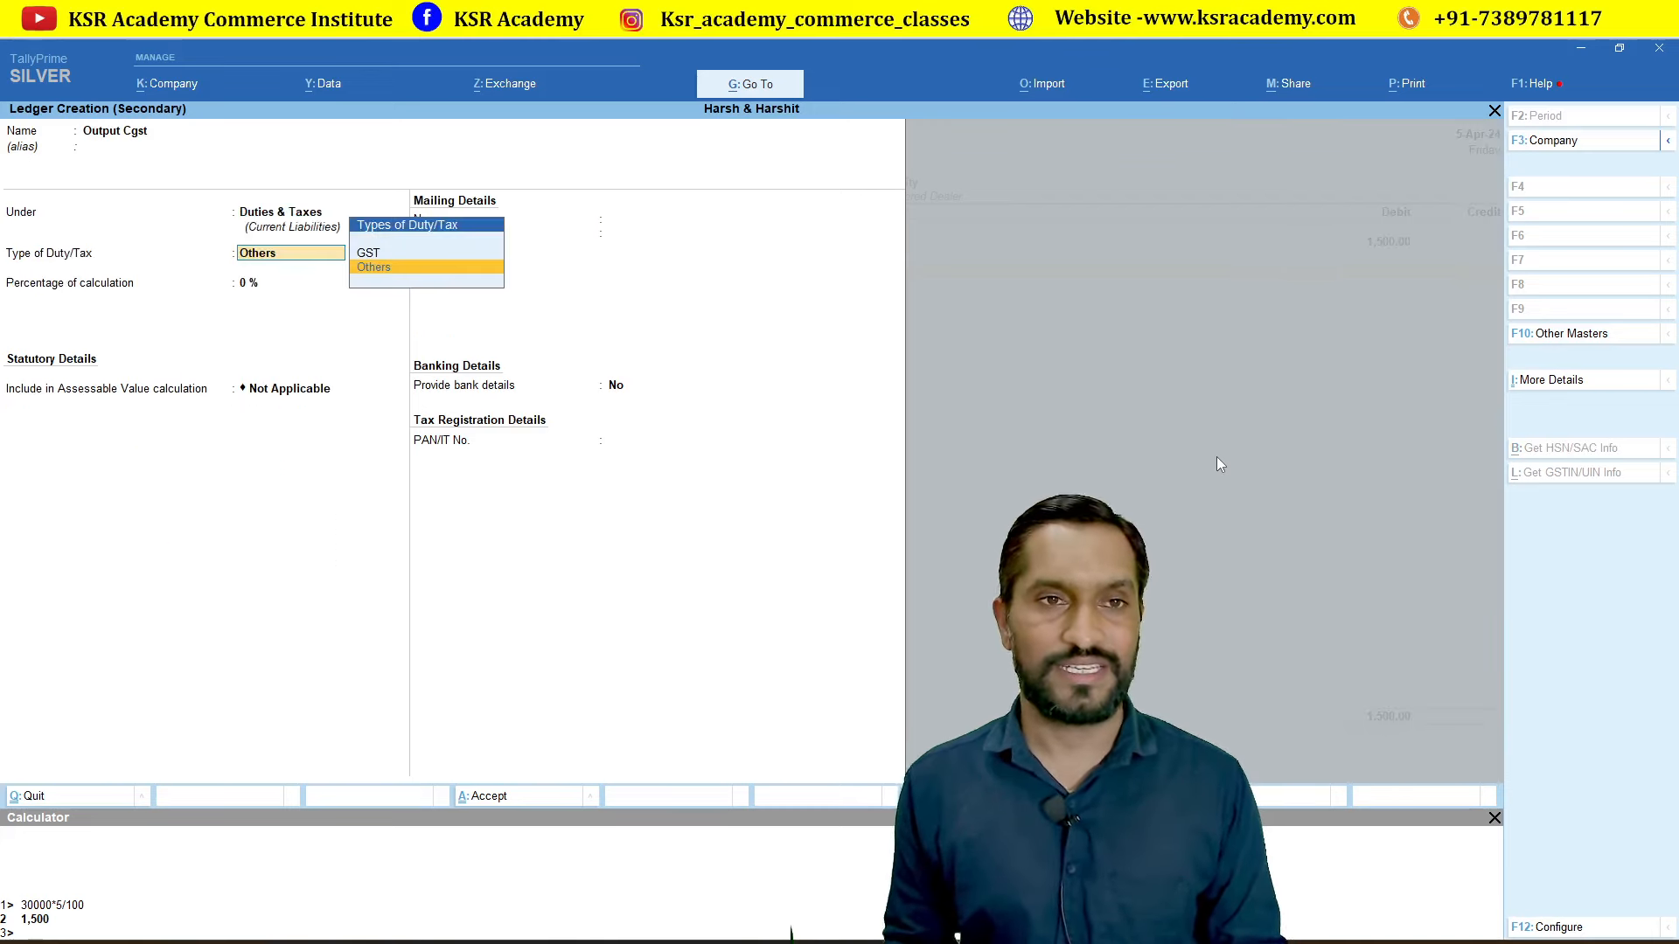
- Set the Output Cgst ledger's duty type to GST and tax type to CGST, and save it with the remaining defaults
{"action": "key", "text": "Up"}
{"action": "key", "text": "Return"}
{"action": "key", "text": "Down"}
{"action": "key", "text": "Return"}
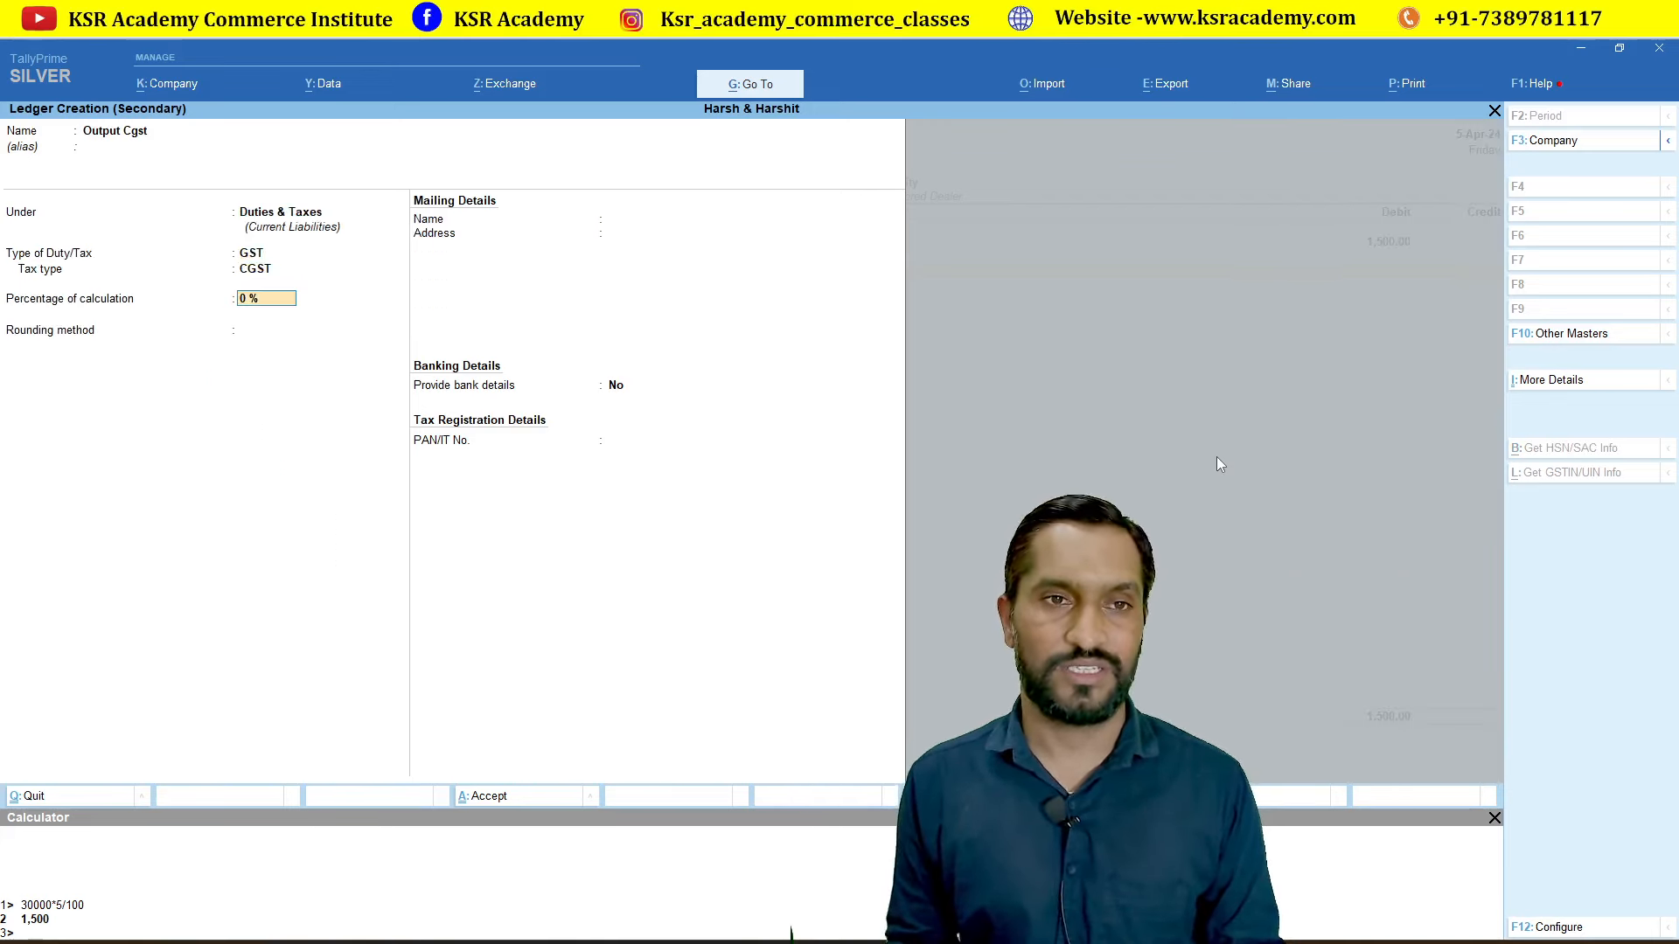
{"action": "key", "text": "Return"}
{"action": "key", "text": "Return"}
{"action": "key", "text": "Return"}
{"action": "key", "text": "Return"}
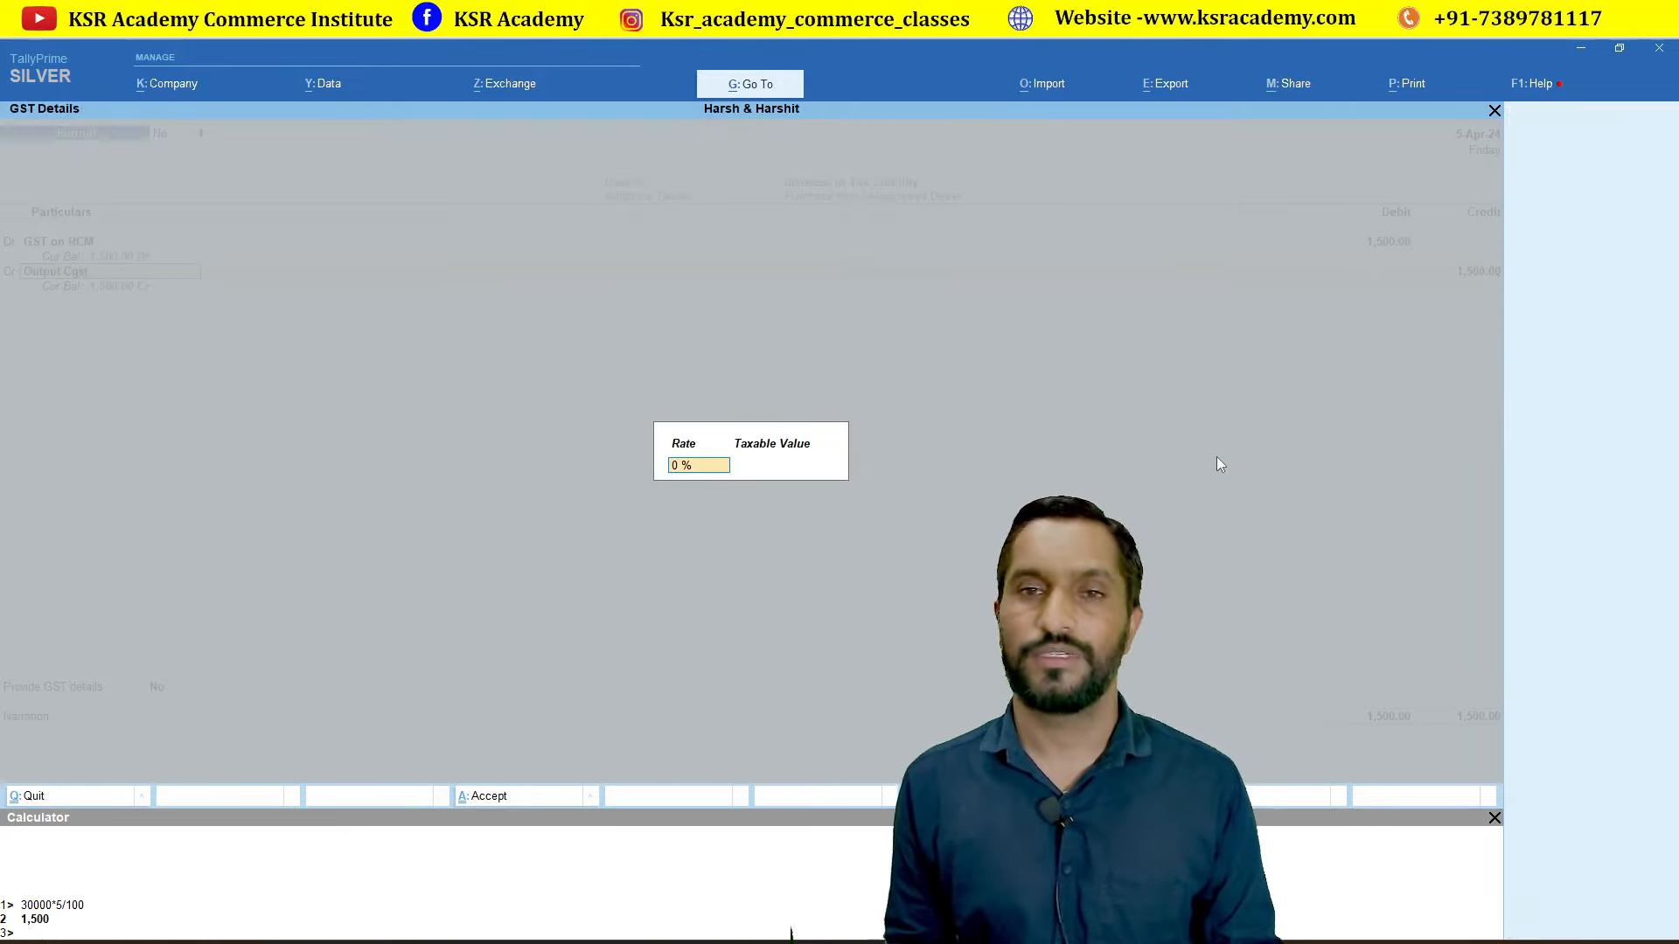
- Enter a 5% rate and 30,000 taxable value in the GST details for Output Cgst, and credit it with 750
{"action": "type", "text": "5"}
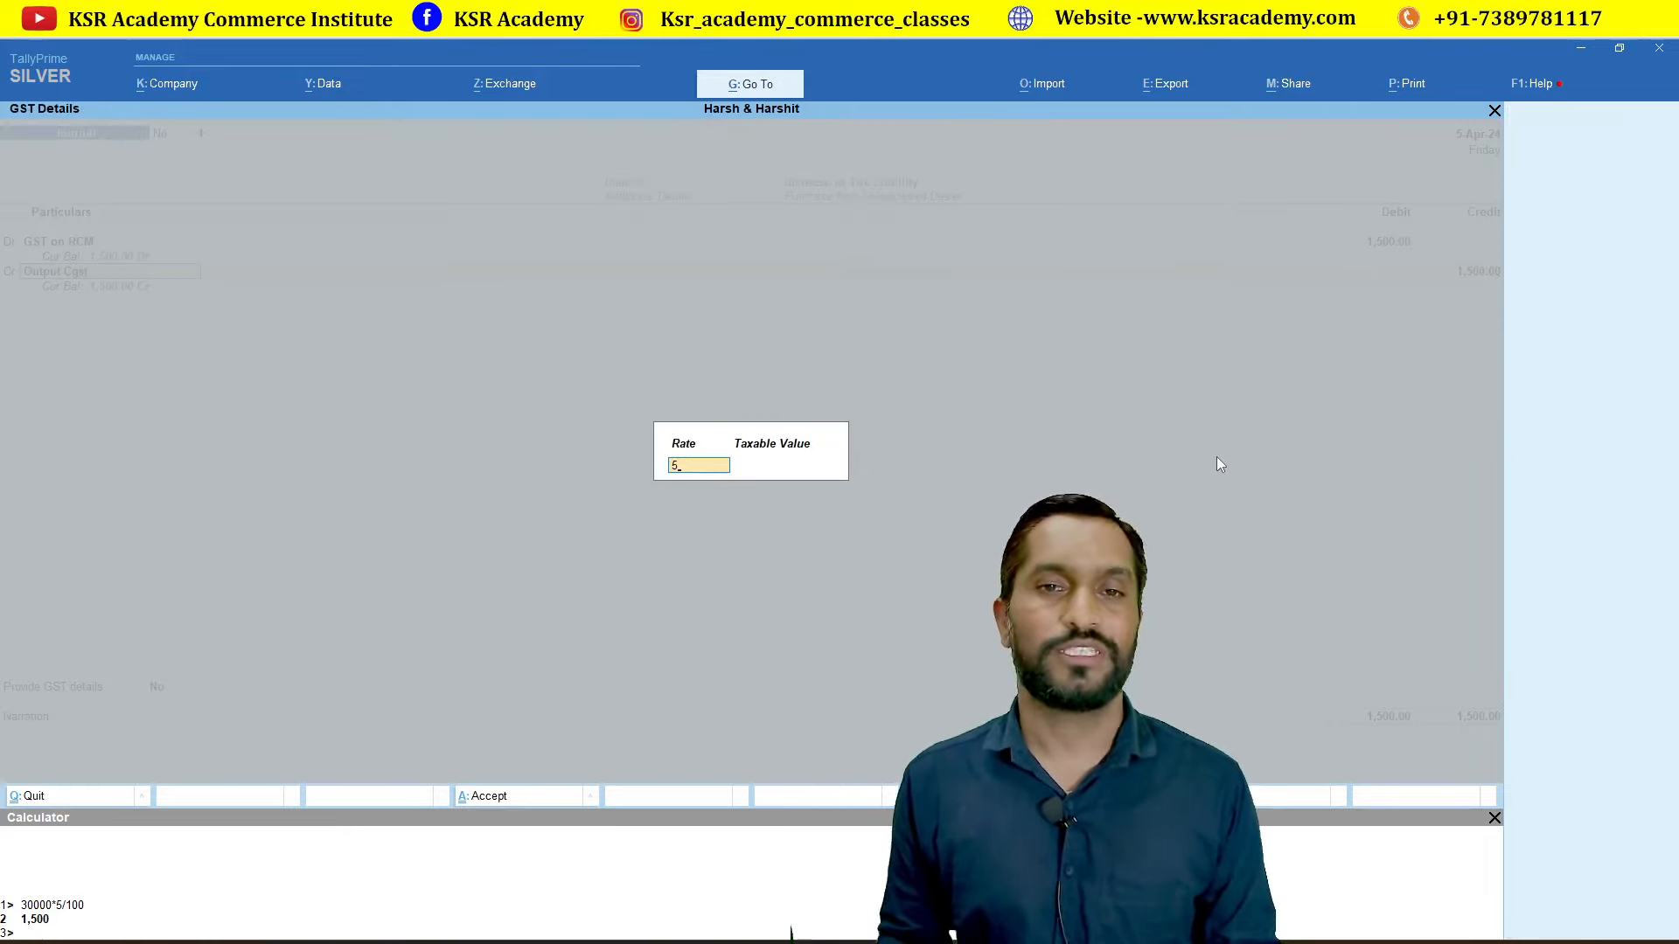
{"action": "key", "text": "Return"}
{"action": "type", "text": "30000"}
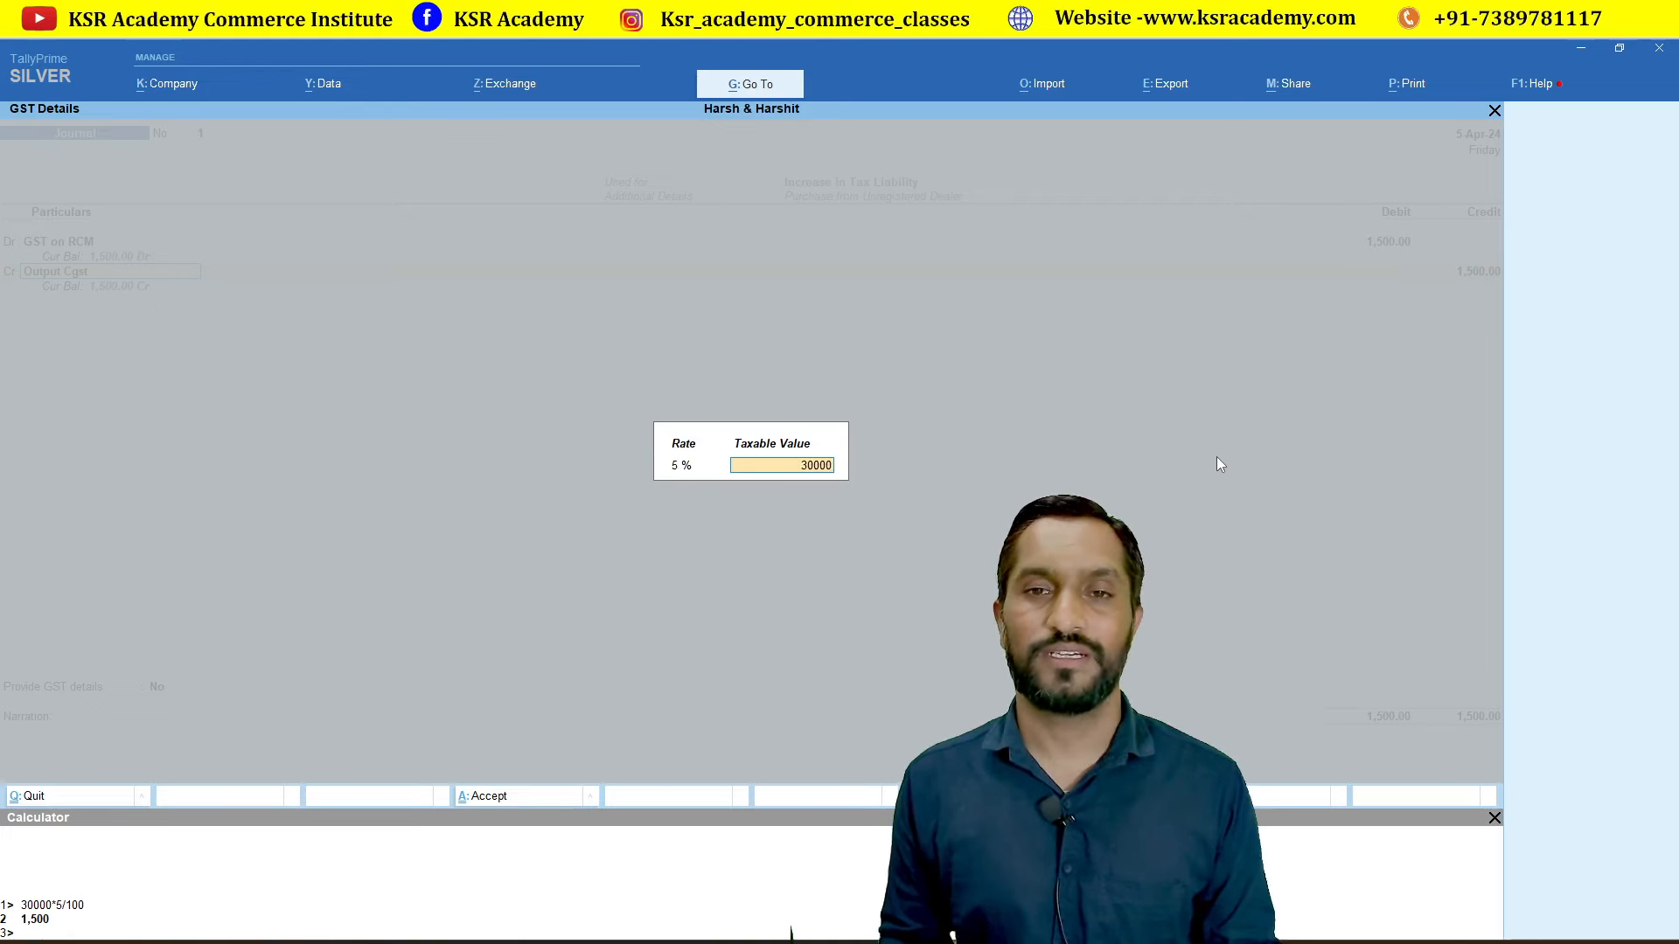
{"action": "key", "text": "Return"}
{"action": "type", "text": "7500"}
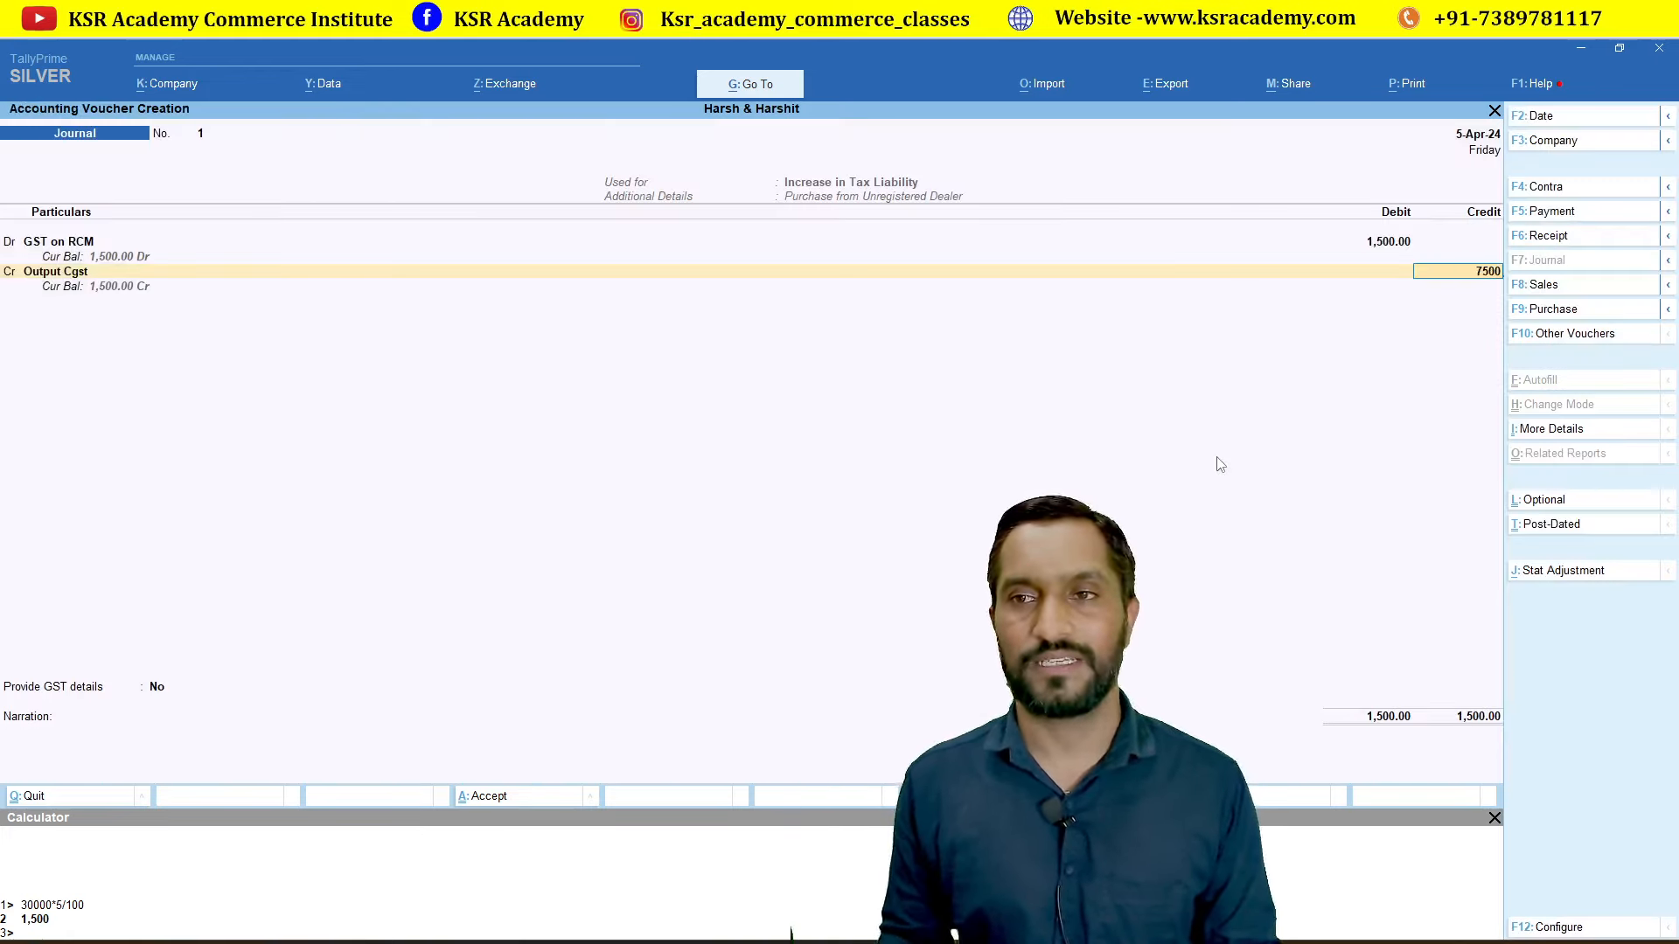
{"action": "key", "text": "Return"}
{"action": "key", "text": "Up"}
{"action": "type", "text": "750"}
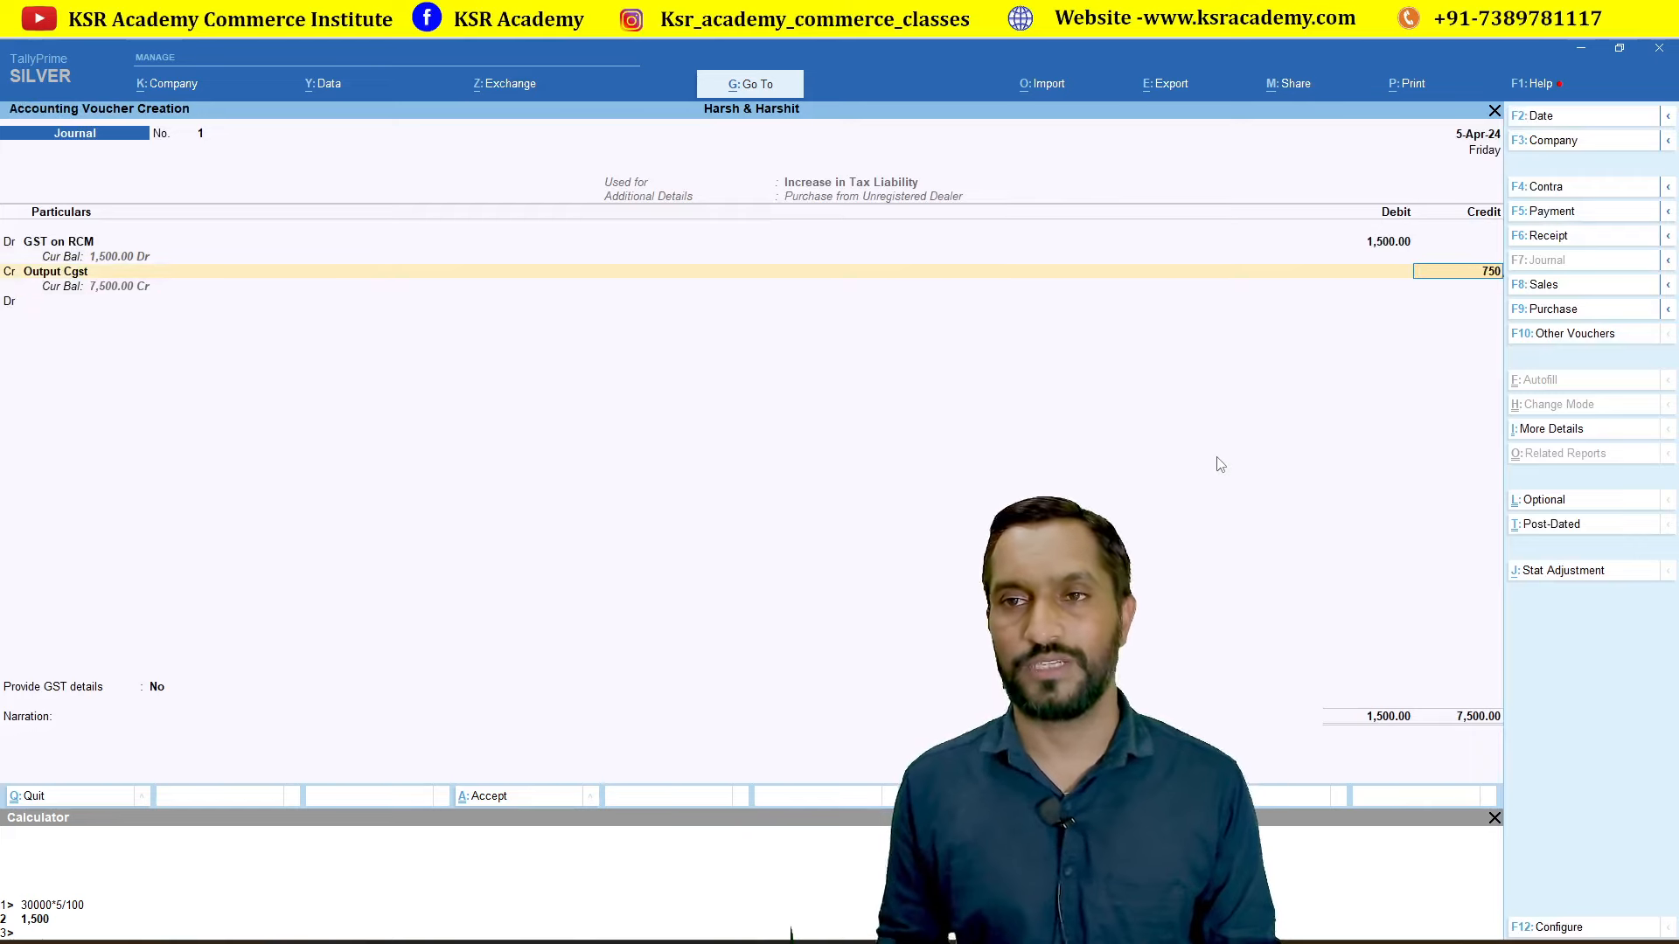
{"action": "key", "text": "Return"}
- Add a second credit line and start a new ledger for it named Output SGST under Duties & Taxes
{"action": "key", "text": "c"}
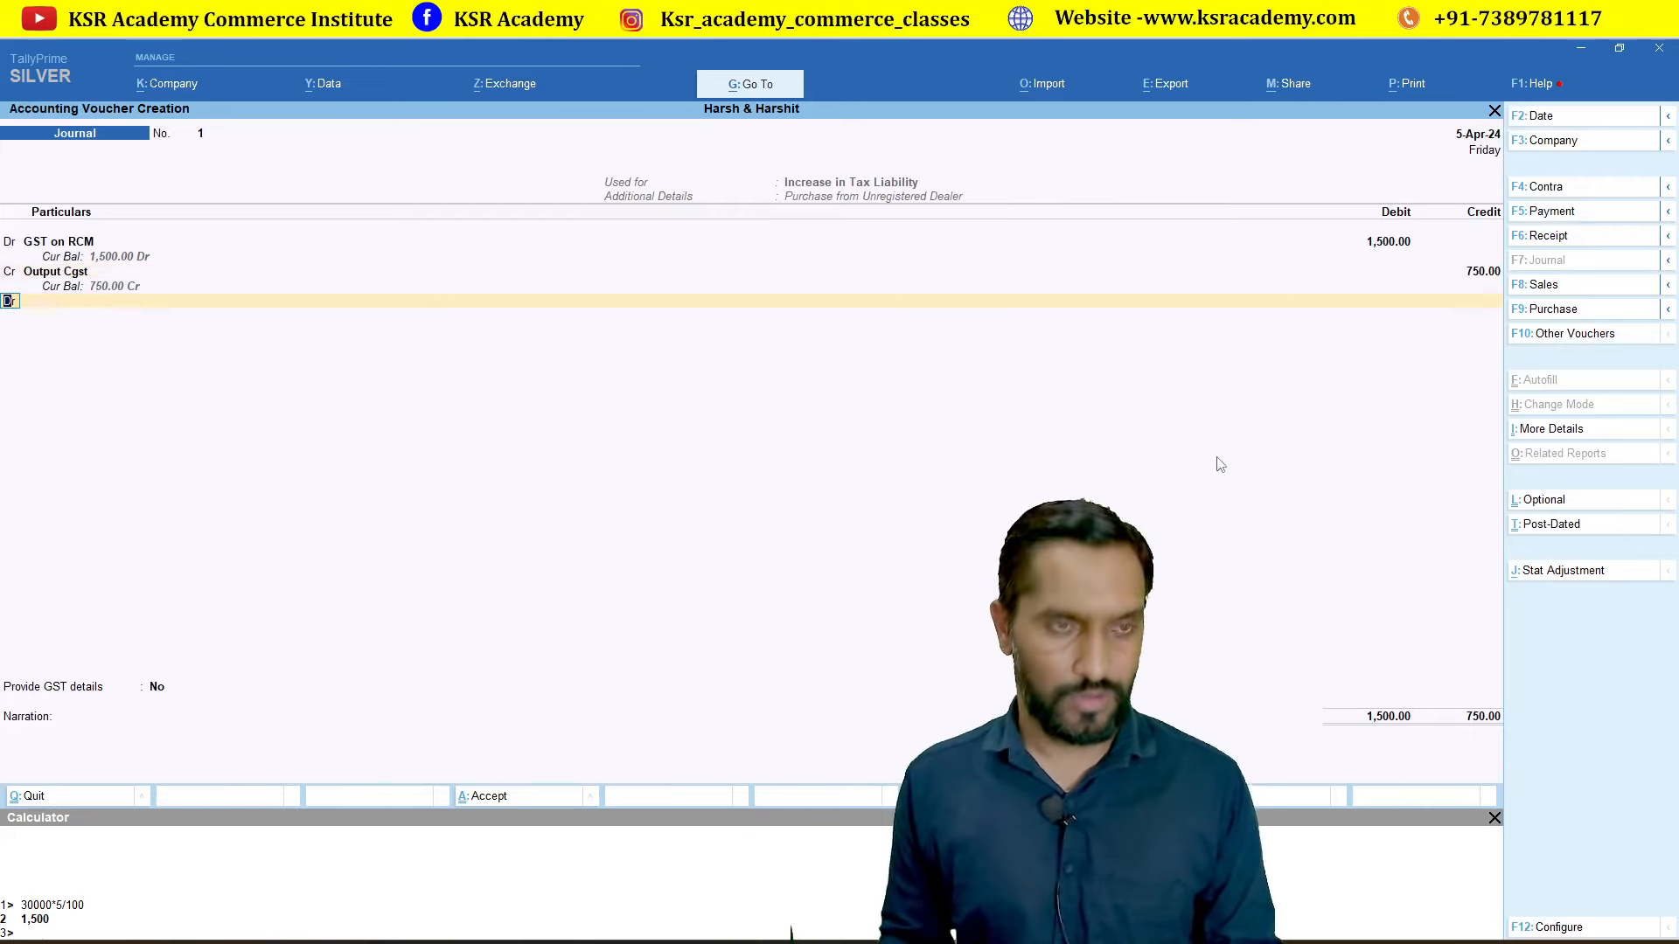
{"action": "key", "text": "Return"}
{"action": "type", "text": "Out"}
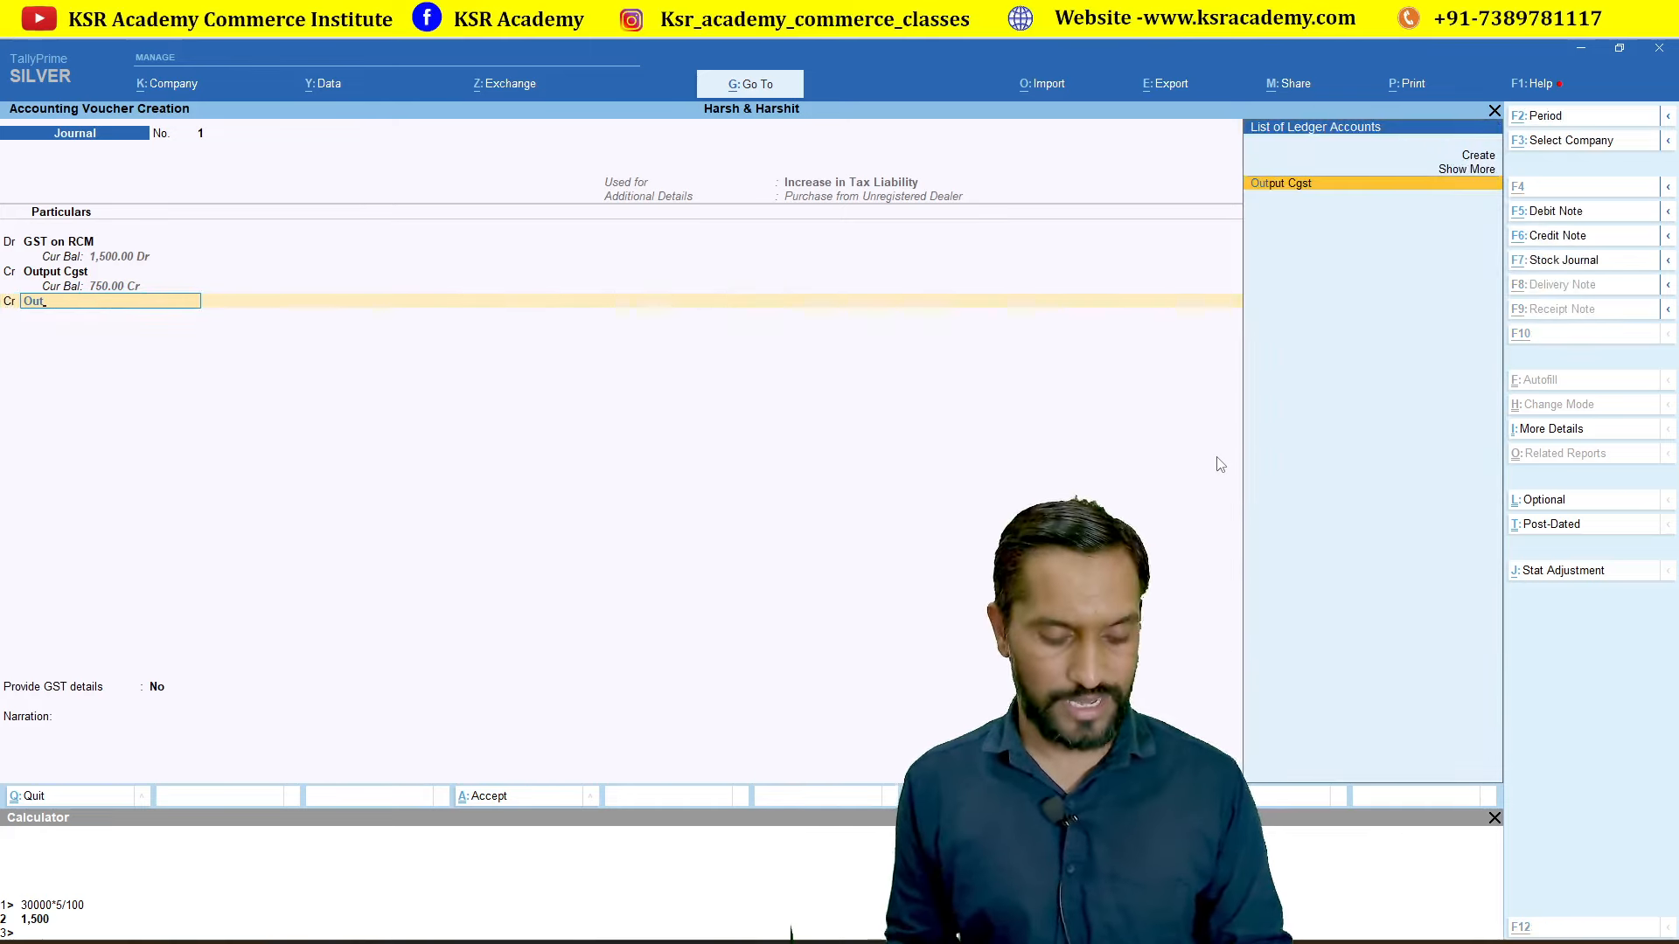
{"action": "key", "text": "alt+c"}
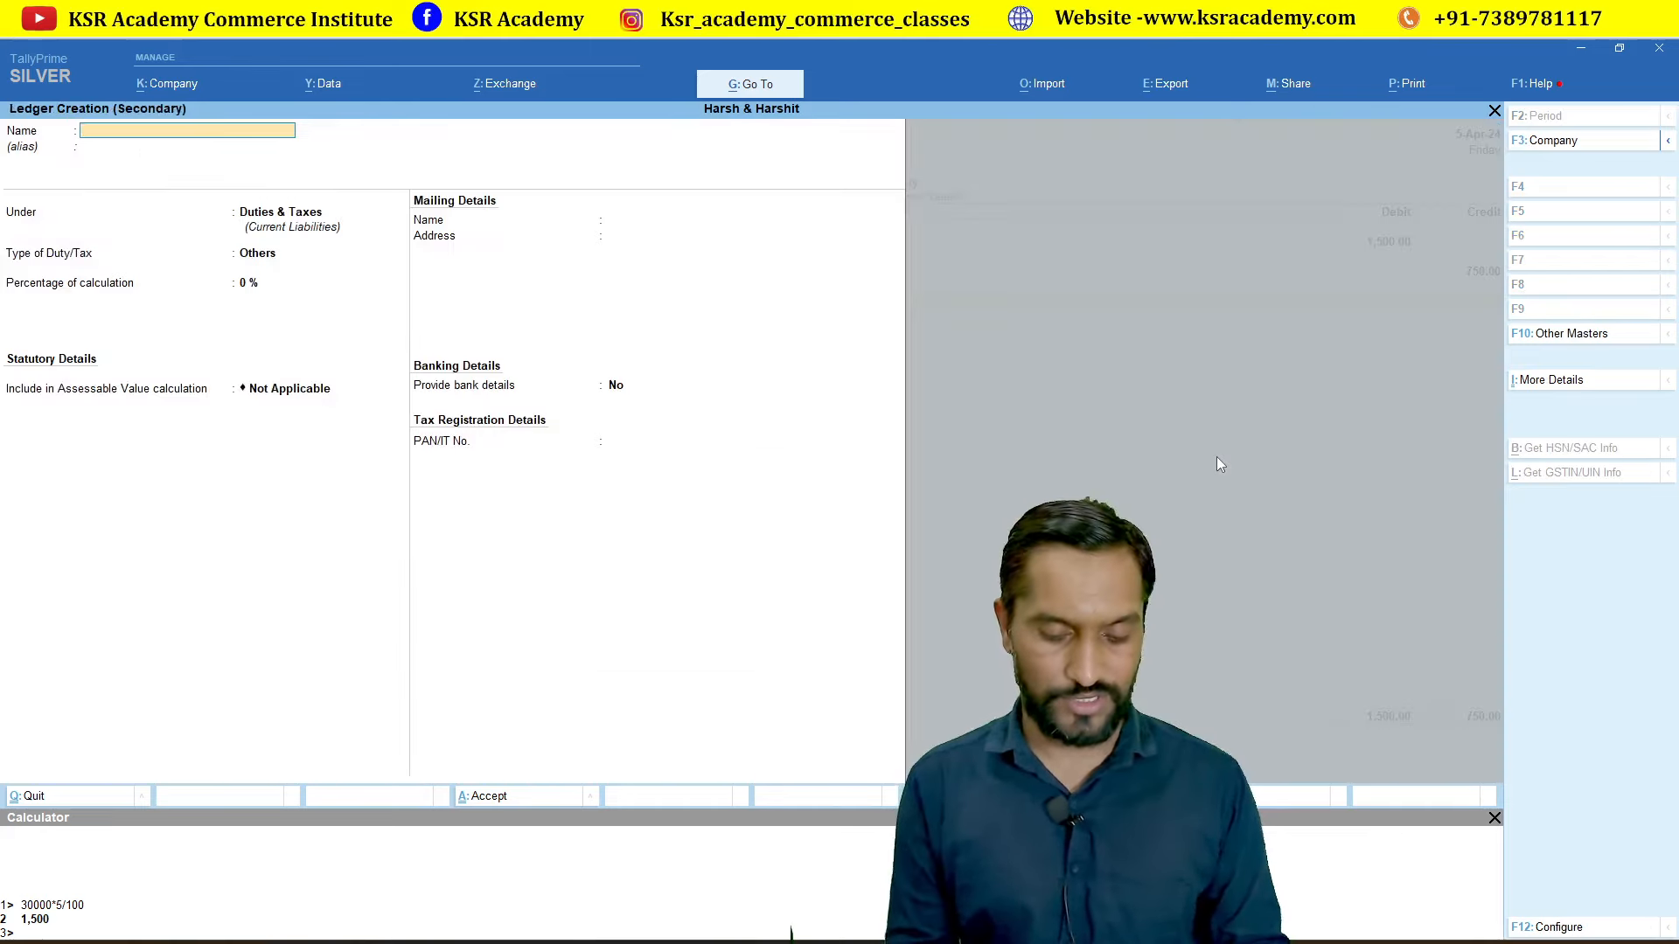
{"action": "type", "text": "Output SGST"}
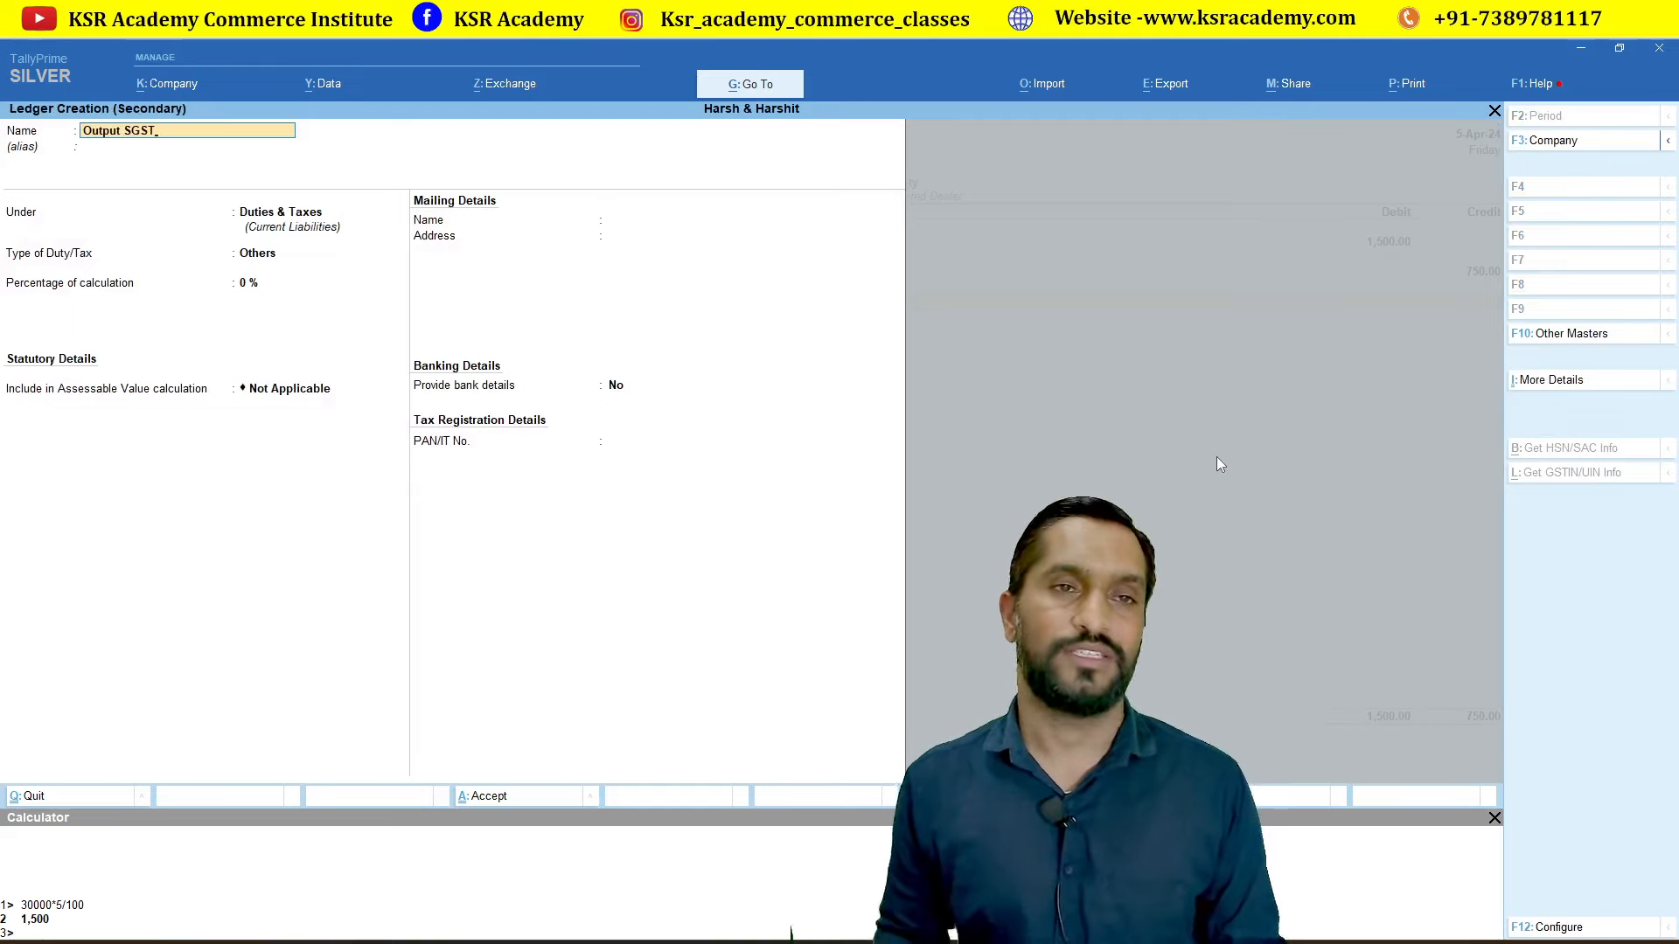
{"action": "key", "text": "Return"}
{"action": "key", "text": "Return"}
- Set the Output SGST ledger's duty type to GST and tax type to SGST/UTGST, and save the ledger
{"action": "key", "text": "Up"}
{"action": "key", "text": "Return"}
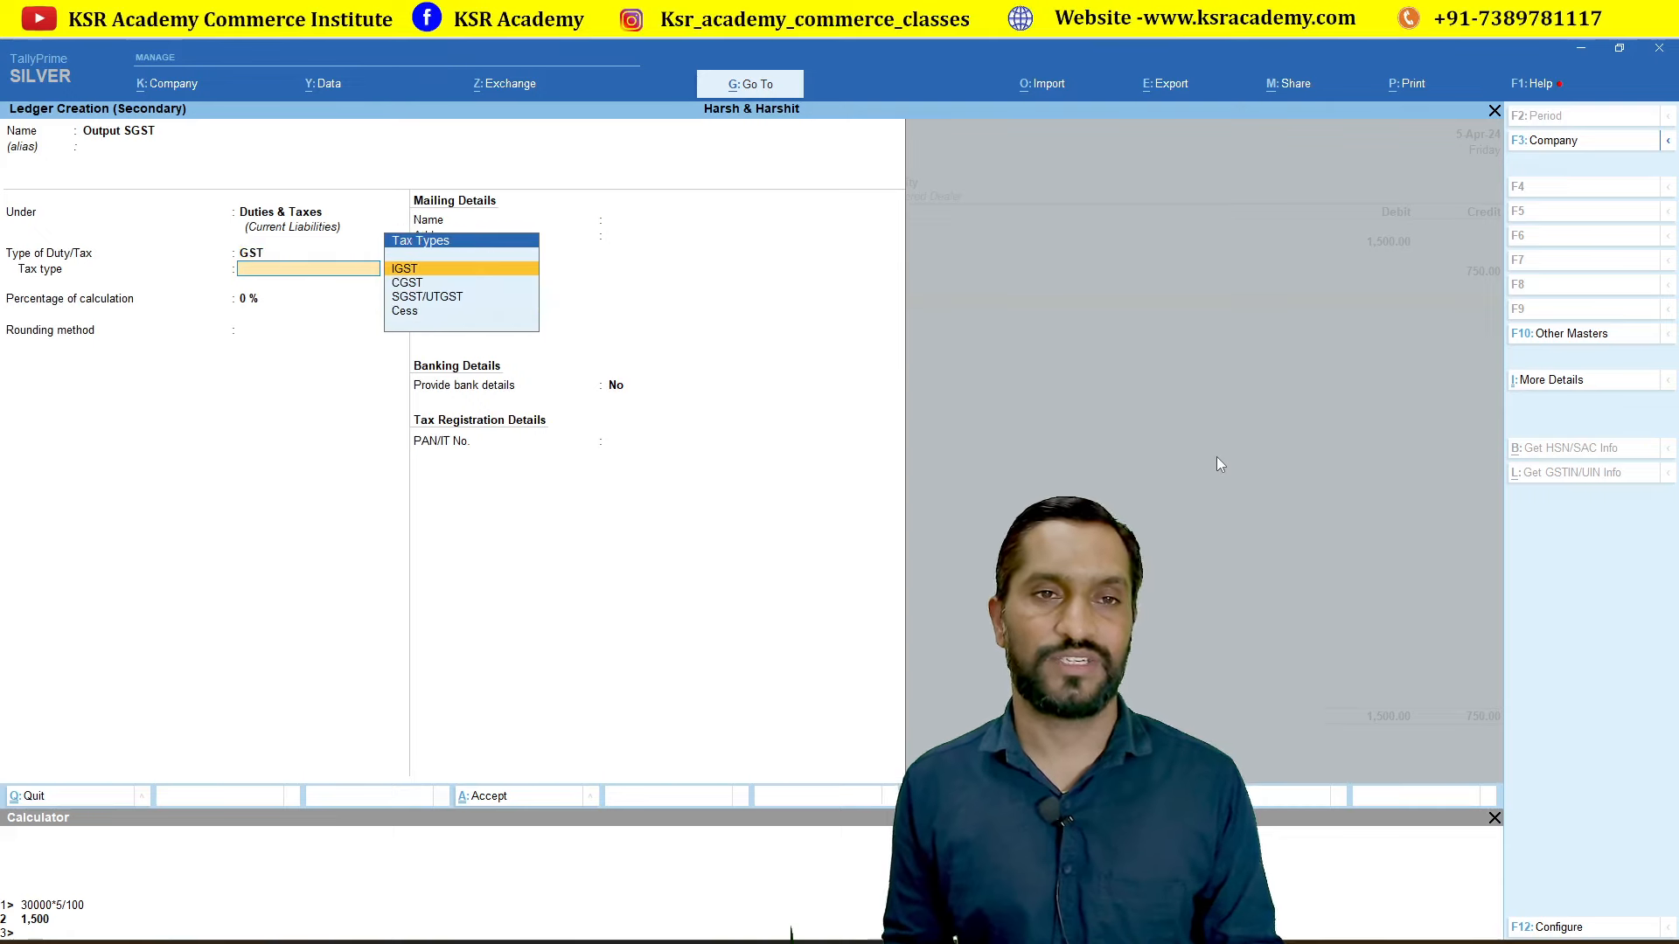
{"action": "key", "text": "Down"}
{"action": "key", "text": "Down"}
{"action": "key", "text": "Return"}
{"action": "key", "text": "Return"}
{"action": "key", "text": "Return"}
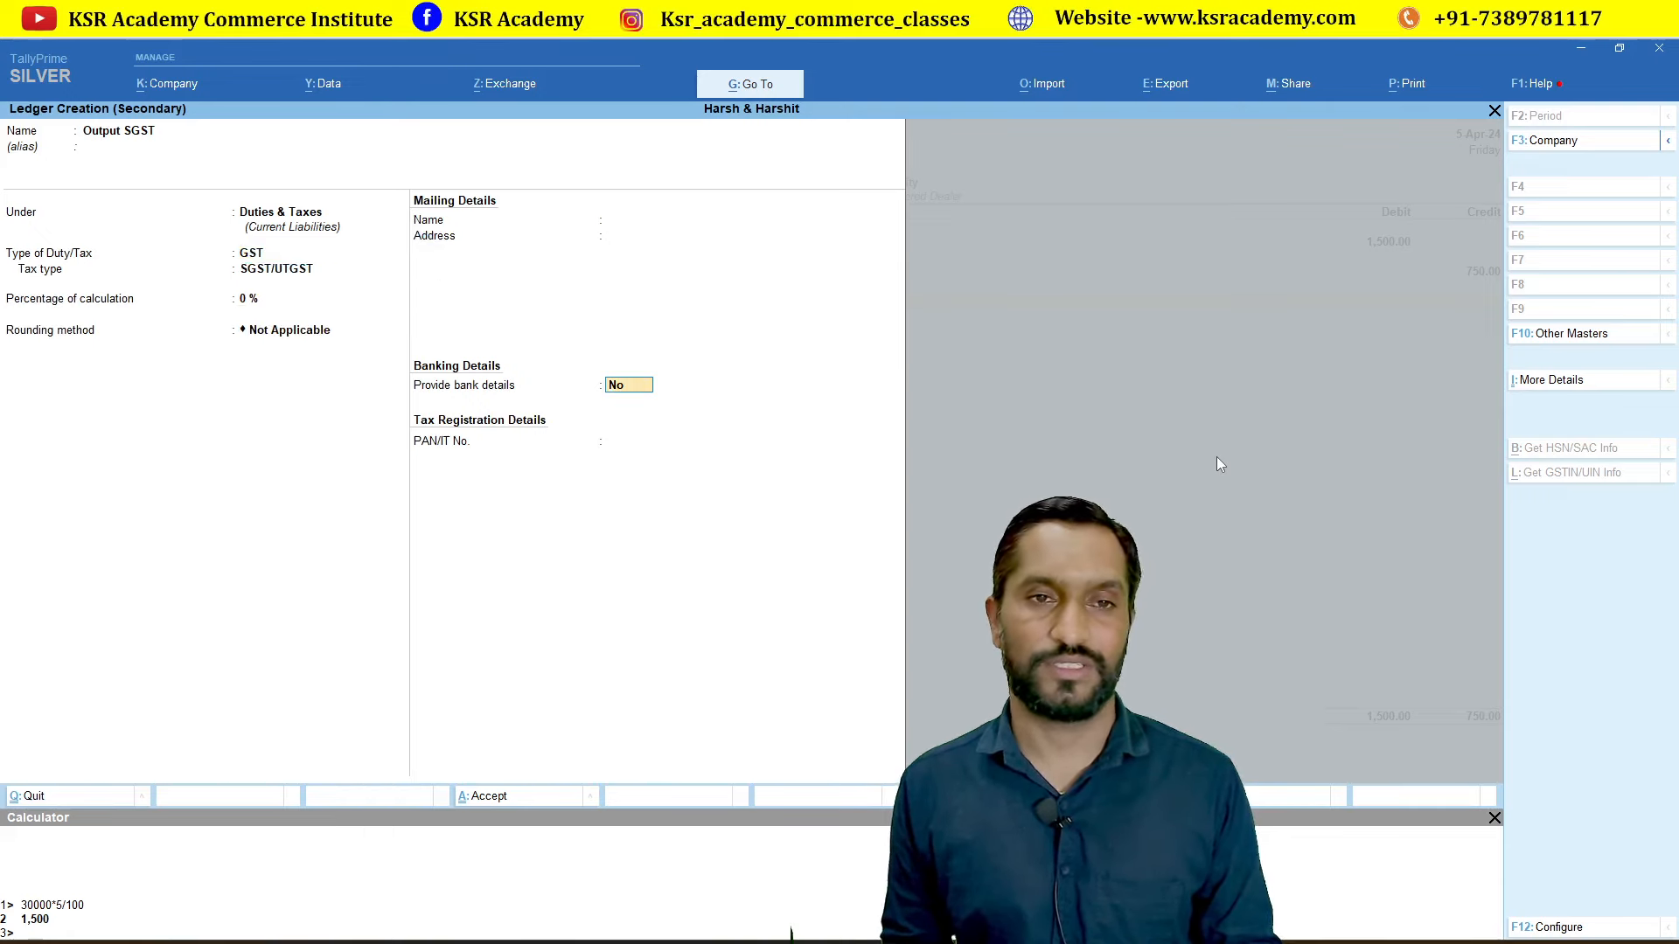
{"action": "key", "text": "ctrl+a"}
- Enter a 5% rate on 30,000 taxable value for Output SGST, credit it with 750, and save the journal voucher
{"action": "type", "text": "5"}
{"action": "key", "text": "Return"}
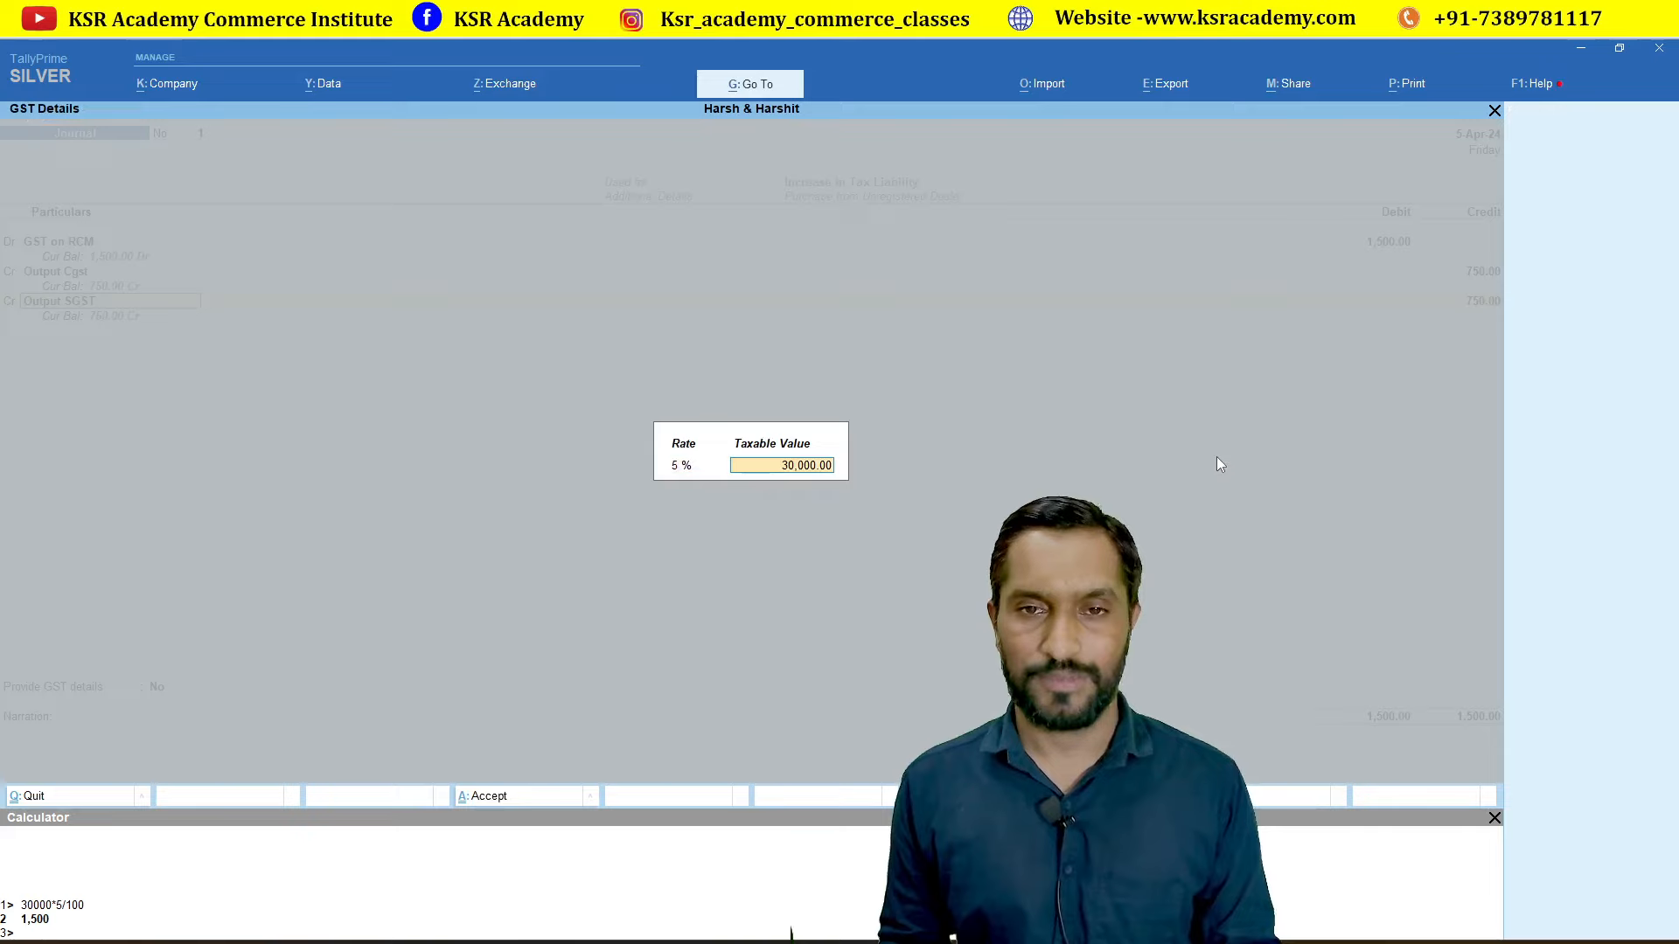
{"action": "key", "text": "Return"}
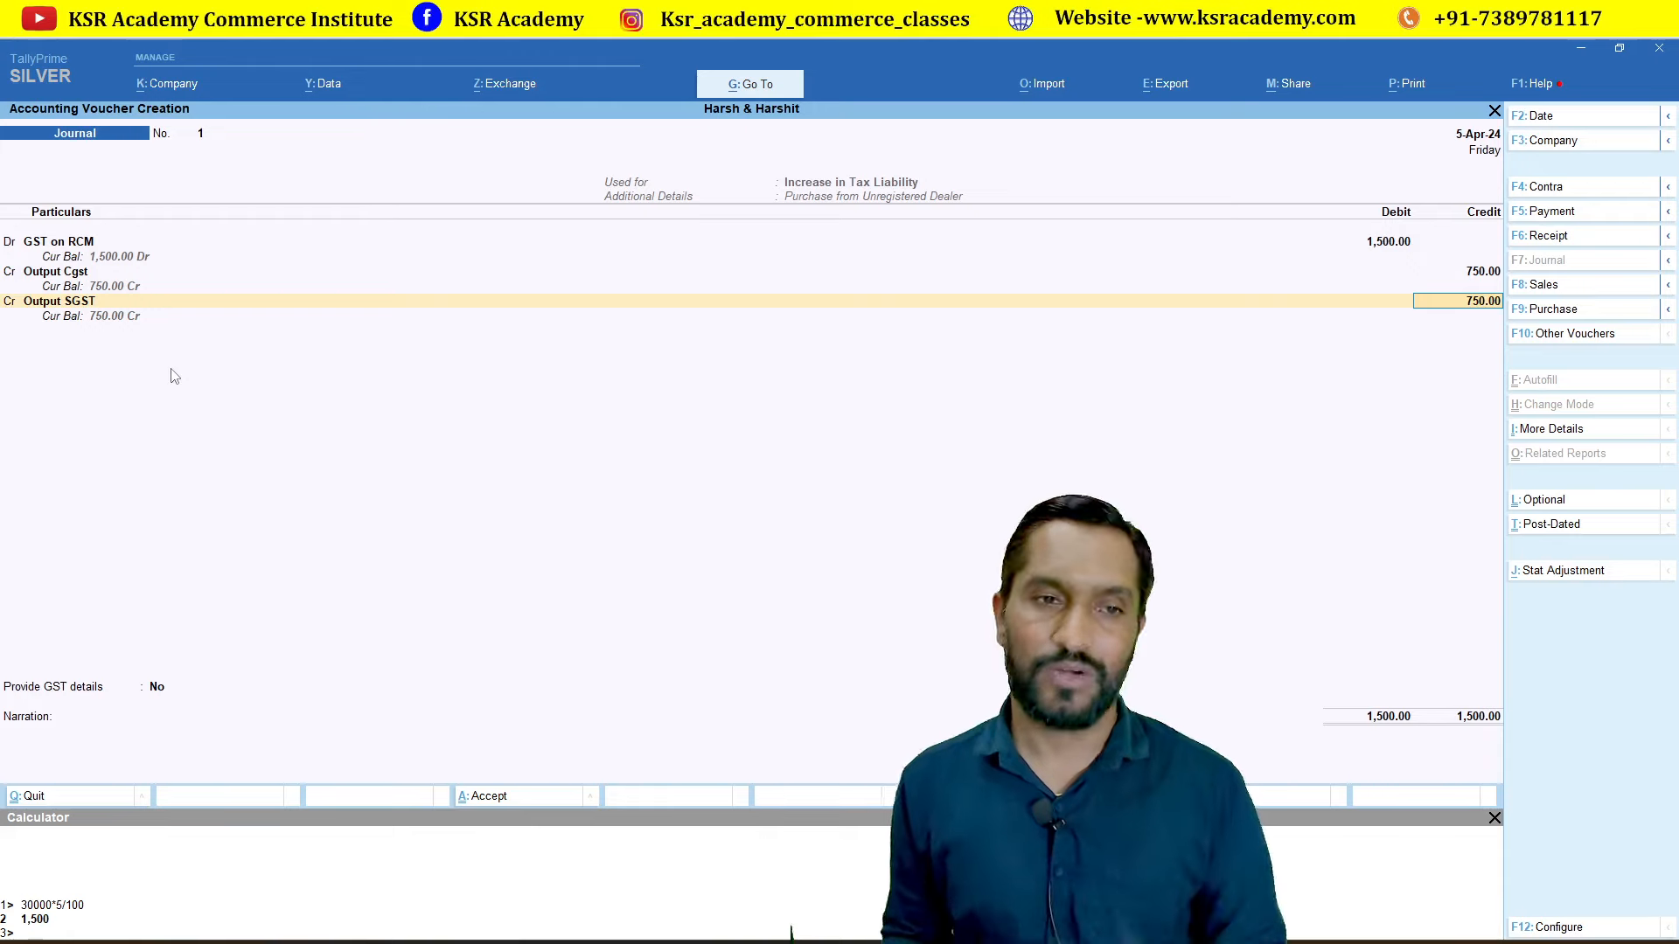
{"action": "key", "text": "ctrl+a"}
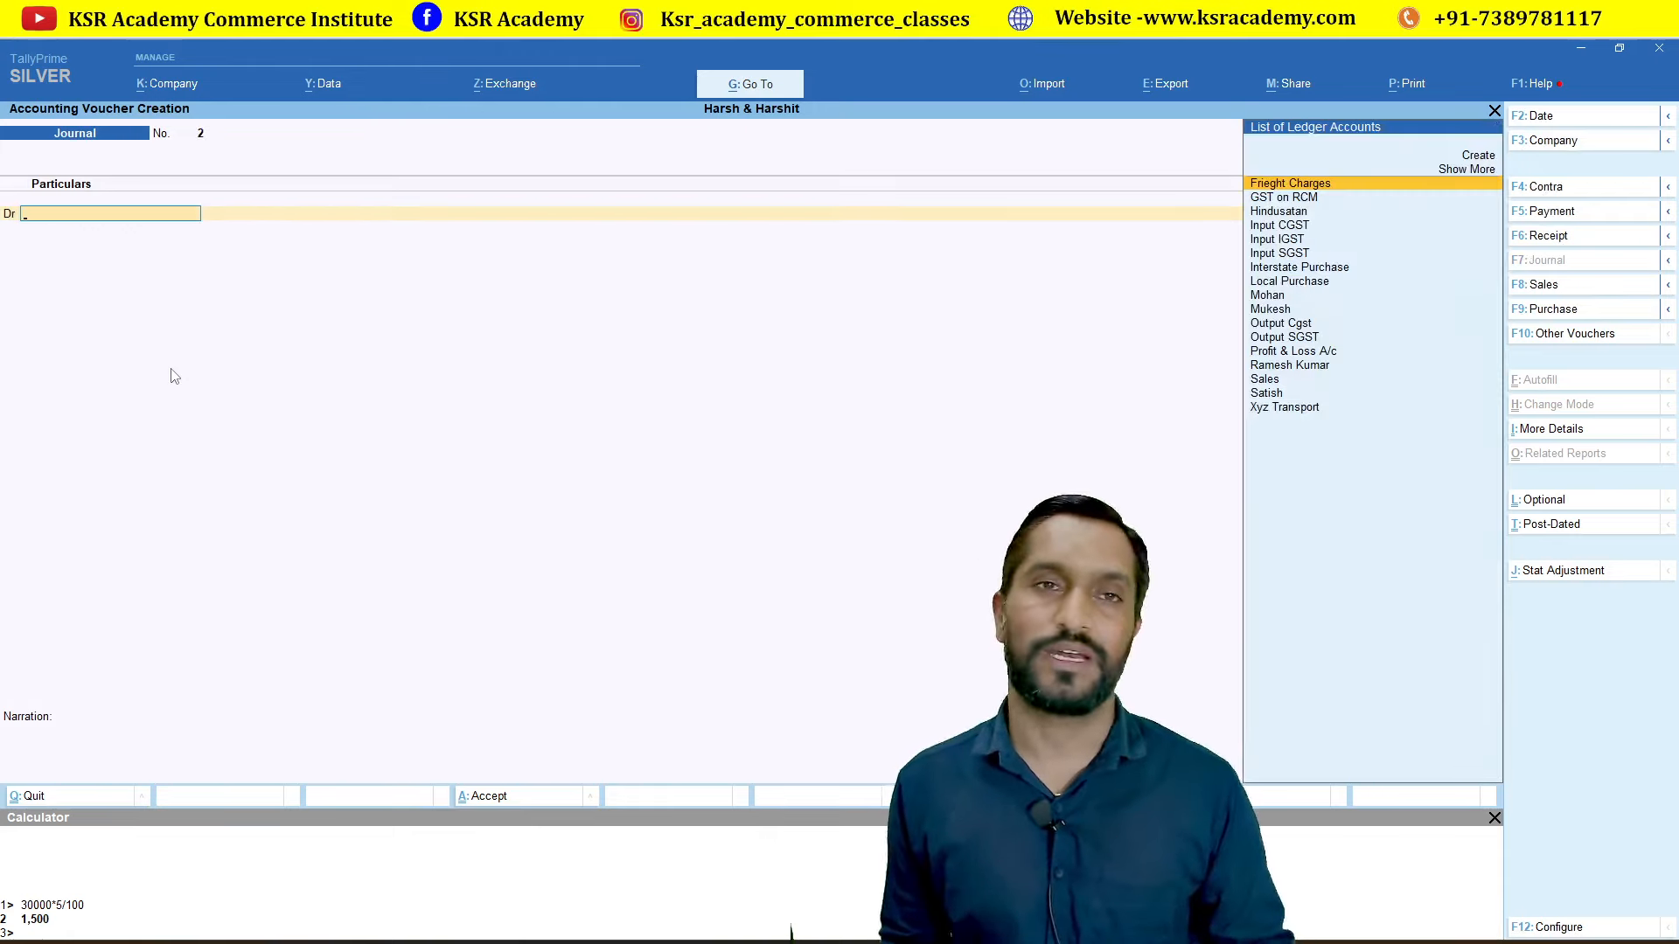
- Leave journal voucher entry and open the Current Liabilities group summary from the Balance Sheet
{"action": "key", "text": "Escape"}
{"action": "key", "text": "y"}
{"action": "key", "text": "Down"}
{"action": "key", "text": "Down"}
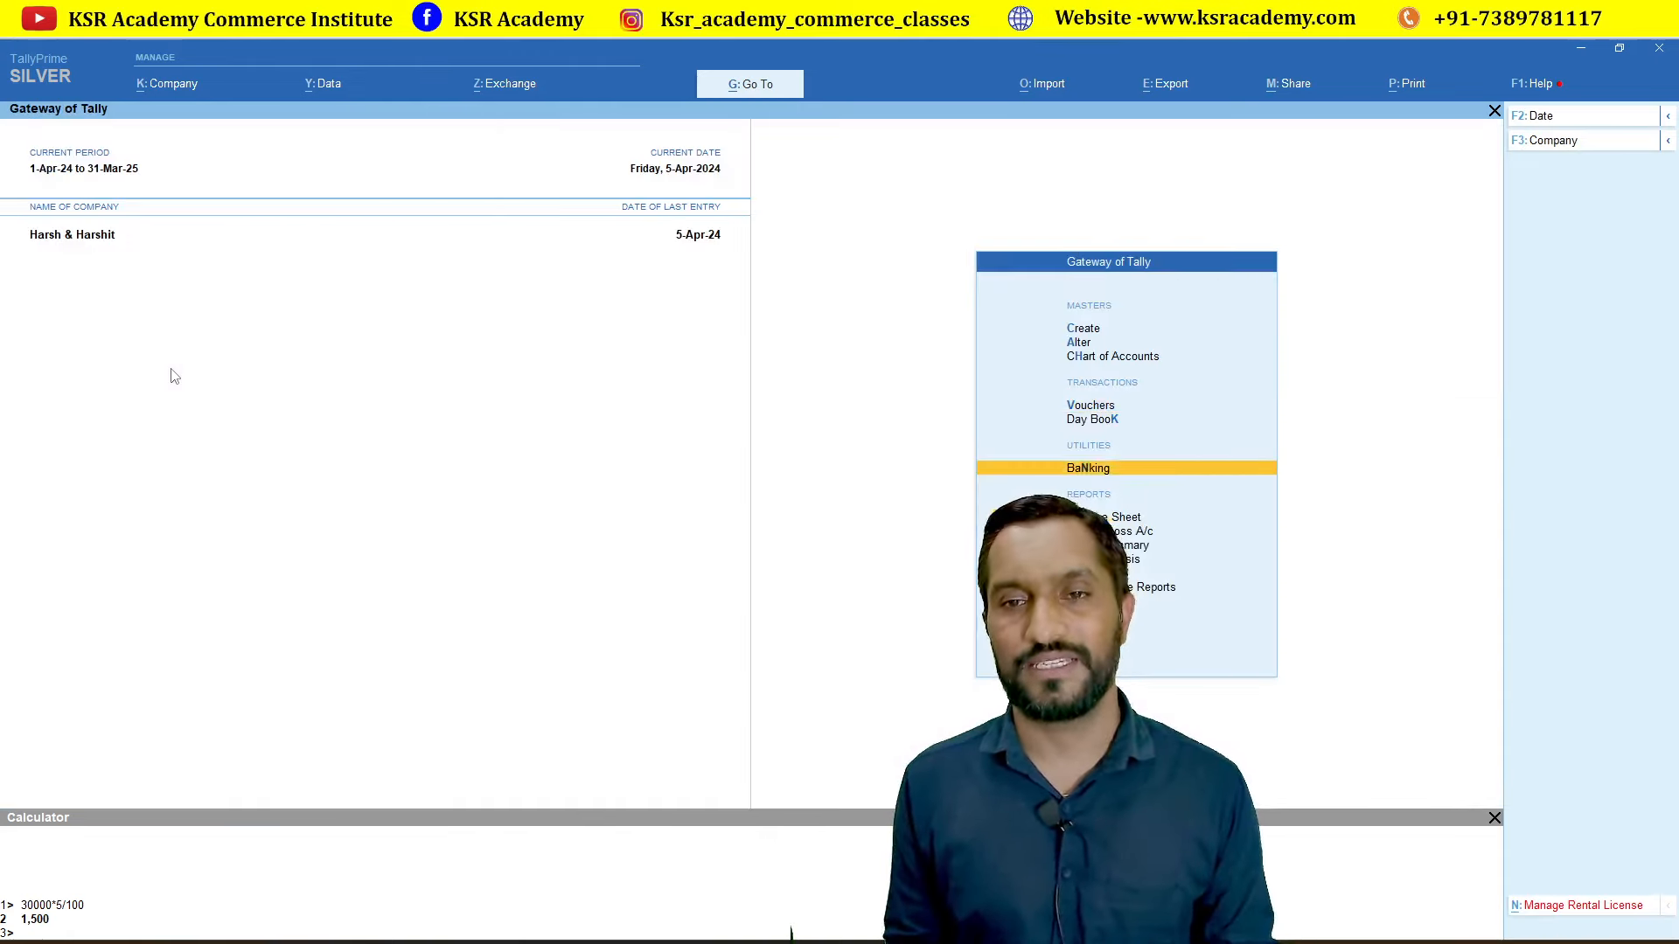
{"action": "key", "text": "Down"}
{"action": "key", "text": "Return"}
{"action": "key", "text": "Down"}
{"action": "key", "text": "Down"}
{"action": "key", "text": "Return"}
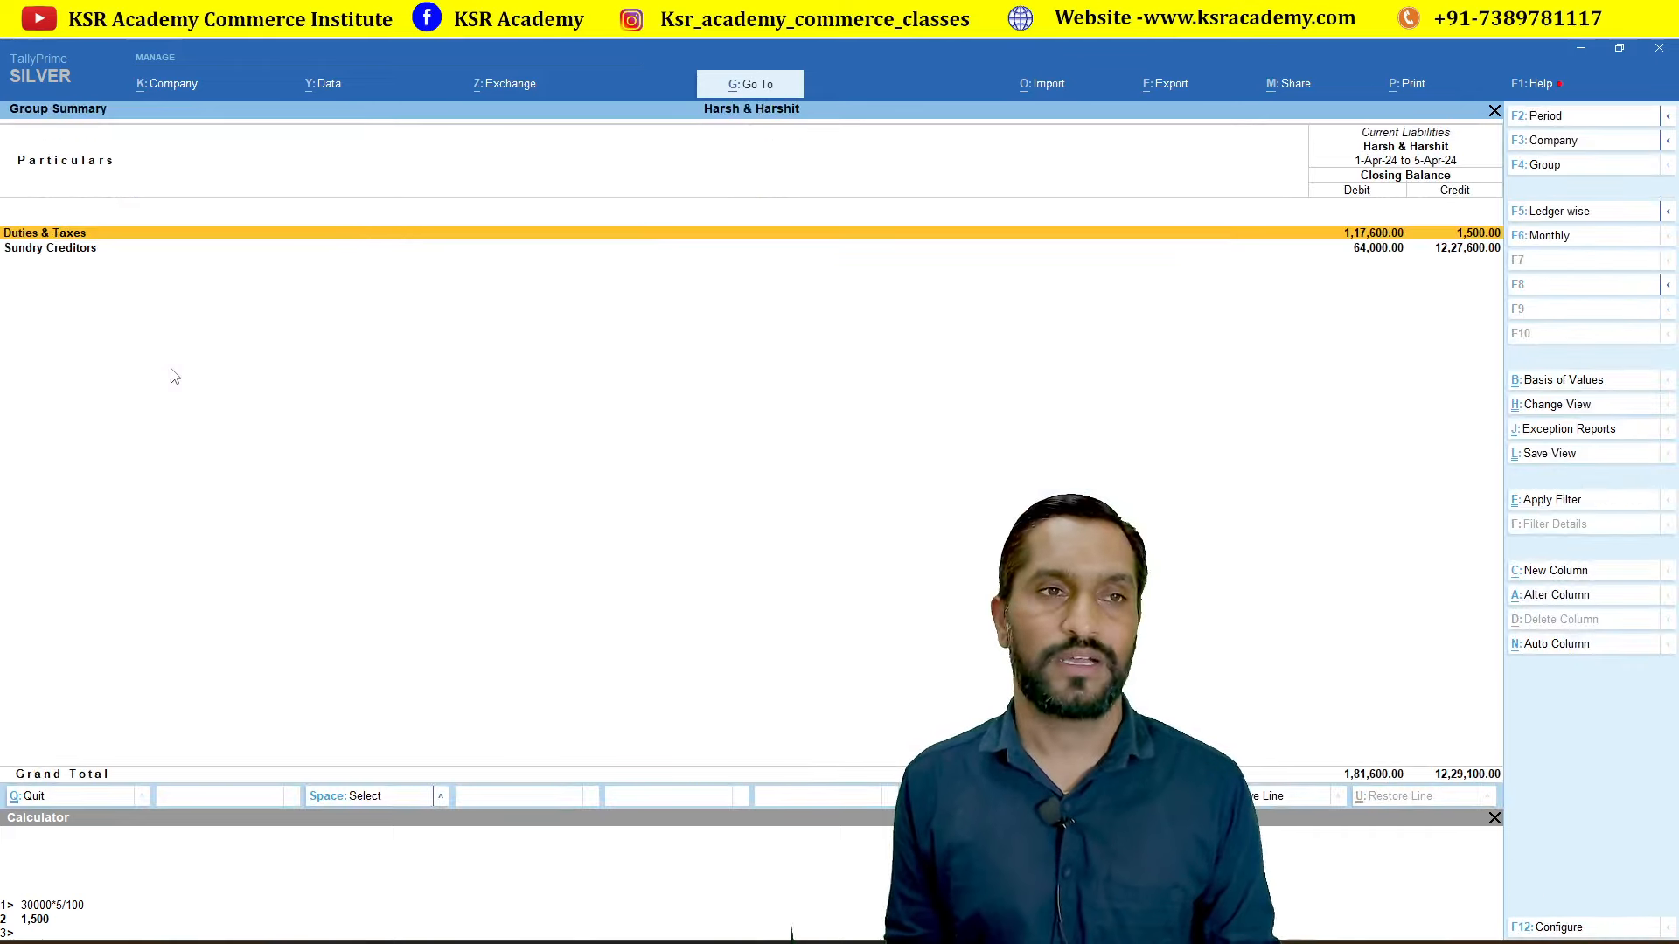
- Check the Output Cgst and Output SGST balances within Duties & Taxes, and return to the Gateway of Tally
{"action": "key", "text": "Return"}
{"action": "key", "text": "Down"}
{"action": "key", "text": "Down"}
{"action": "key", "text": "Down"}
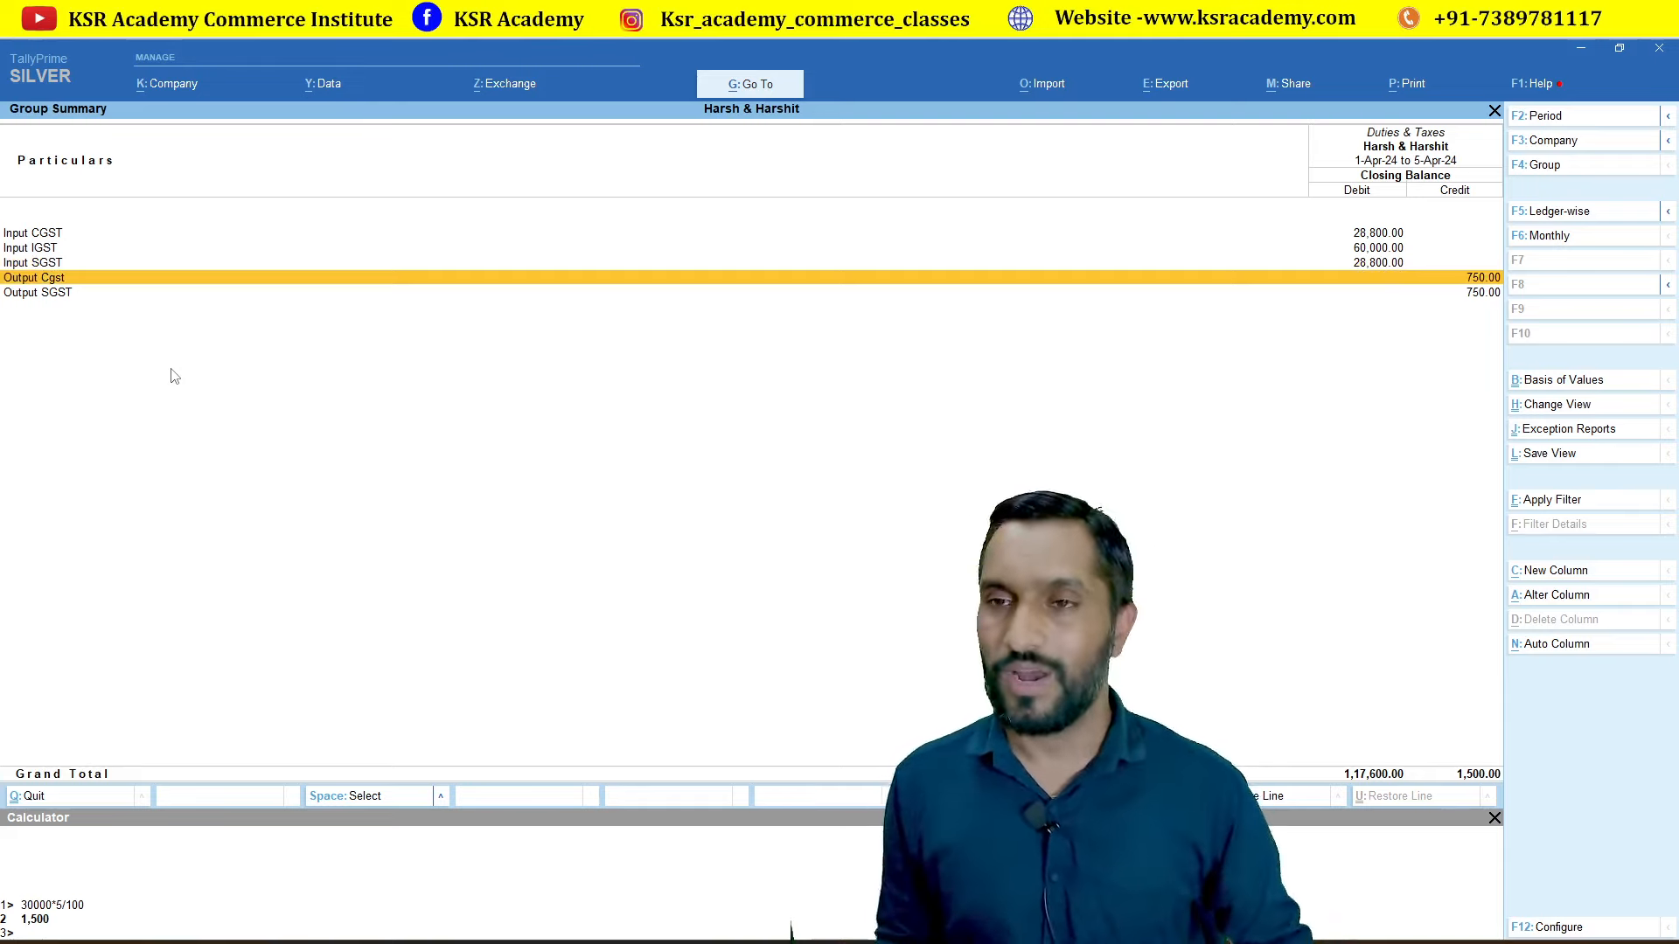
{"action": "key", "text": "Escape"}
{"action": "key", "text": "Escape"}
{"action": "key", "text": "Escape"}
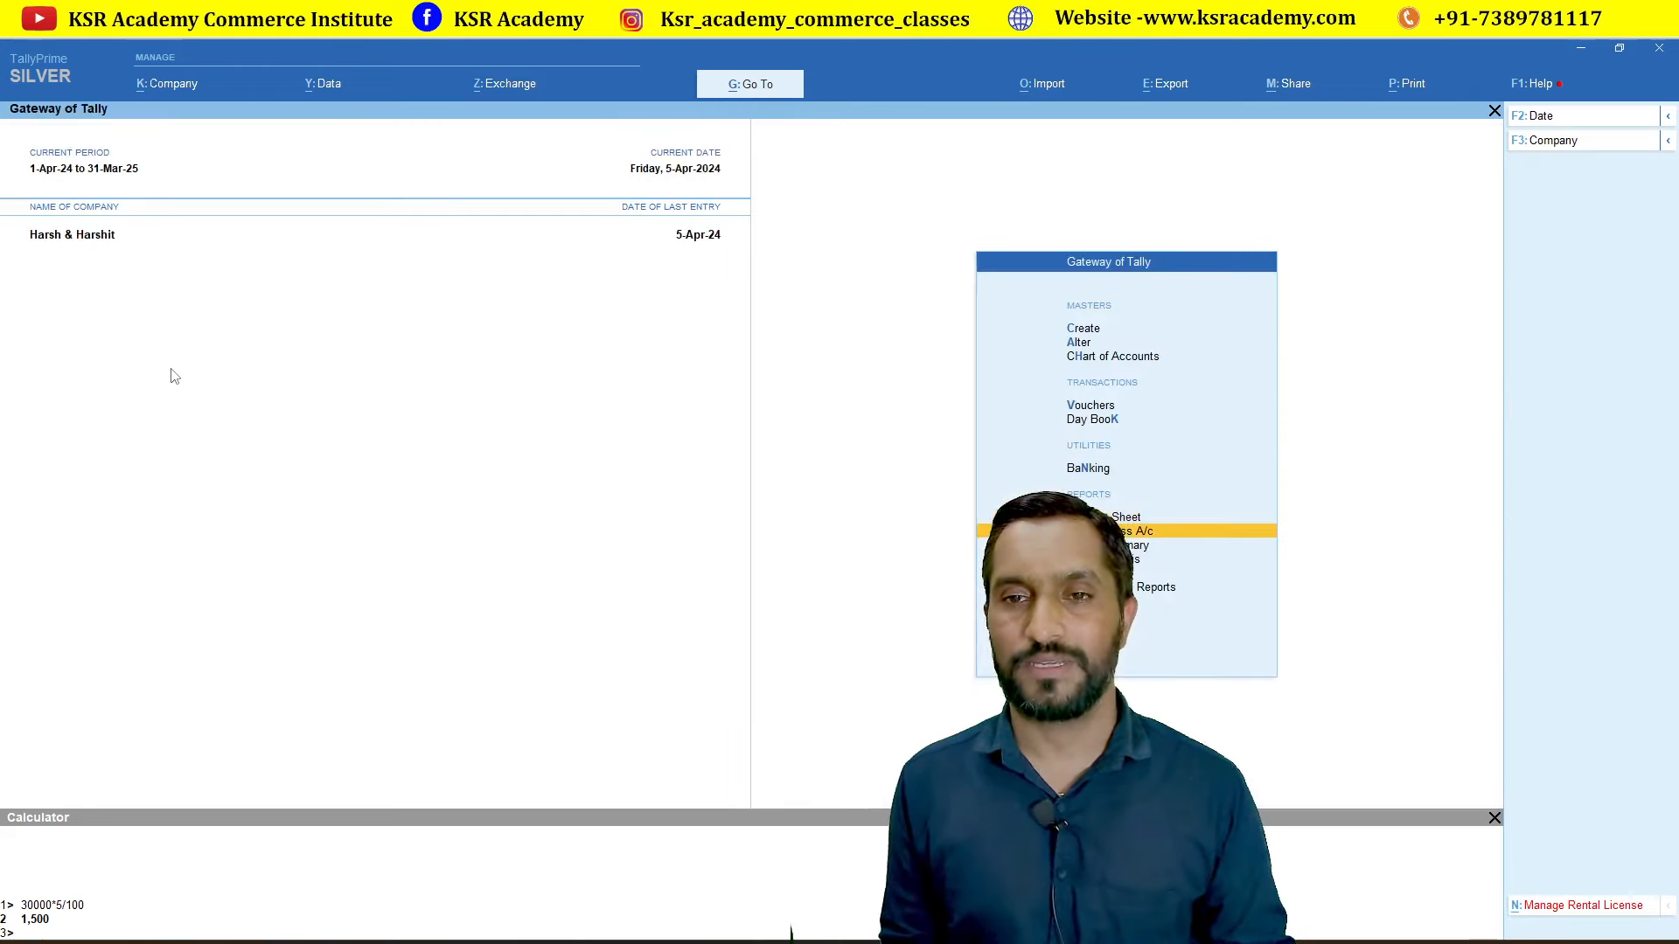
- View the Profit & Loss A/c in detail and drill down from GST on RCM under Indirect Expenses to its April ledger vouchers
{"action": "key", "text": "Return"}
{"action": "key", "text": "alt+f5"}
{"action": "key", "text": "Down"}
{"action": "key", "text": "Down"}
{"action": "key", "text": "Down"}
{"action": "key", "text": "Down"}
{"action": "key", "text": "Down"}
{"action": "key", "text": "Down"}
{"action": "key", "text": "Down"}
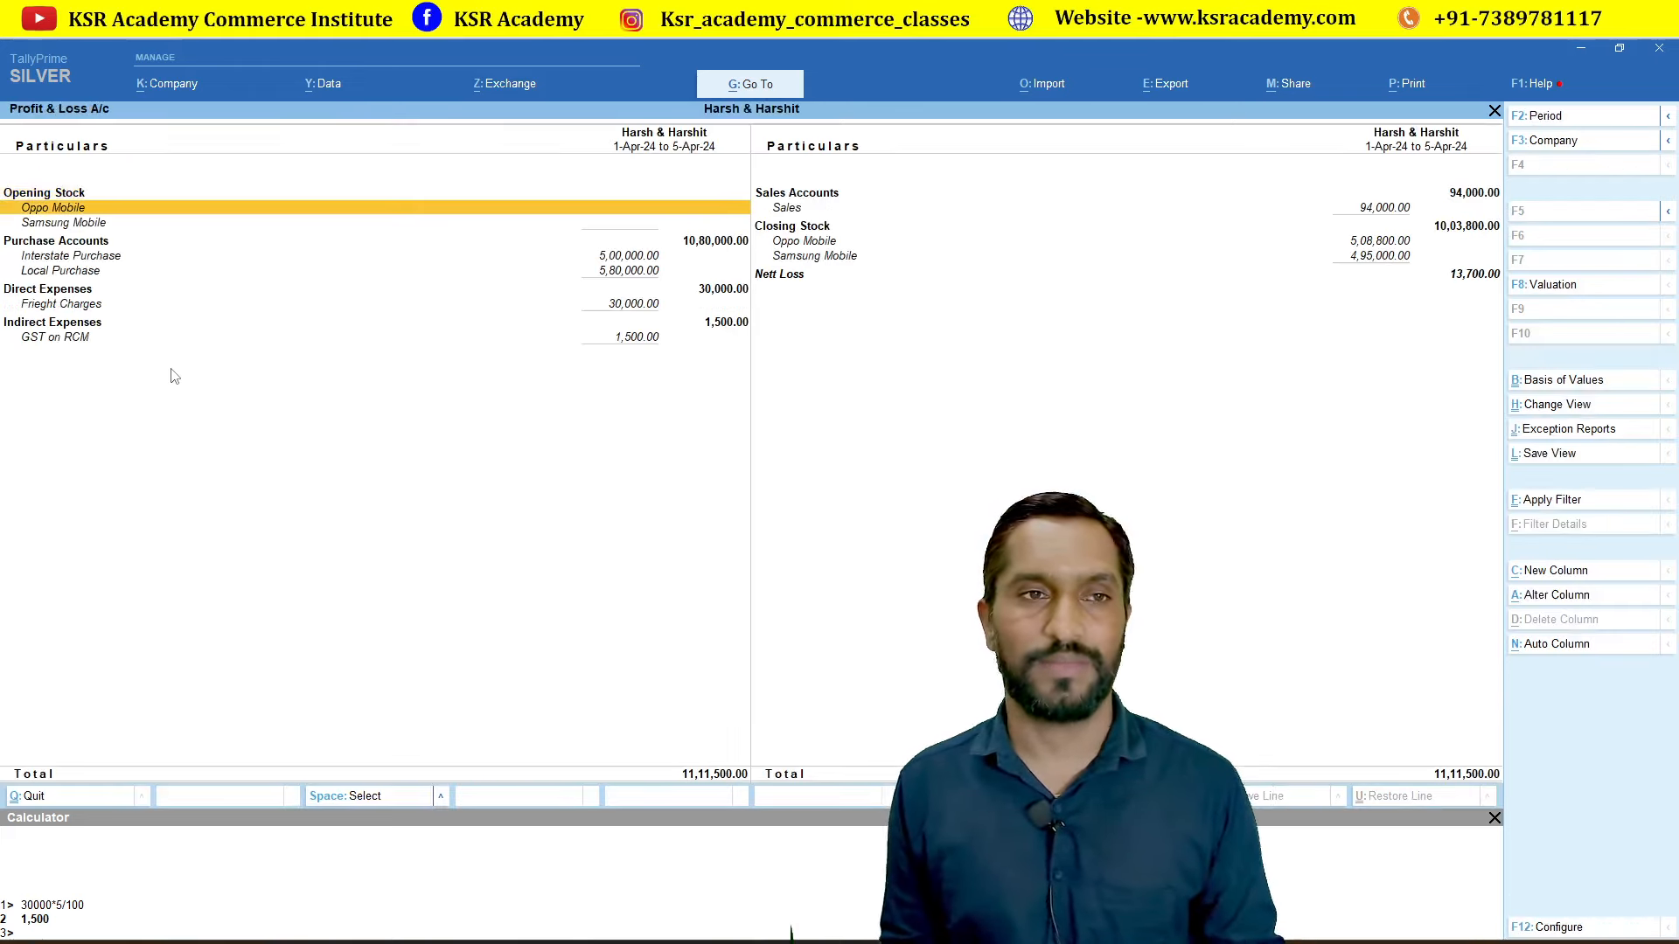
{"action": "key", "text": "Down"}
{"action": "key", "text": "Down"}
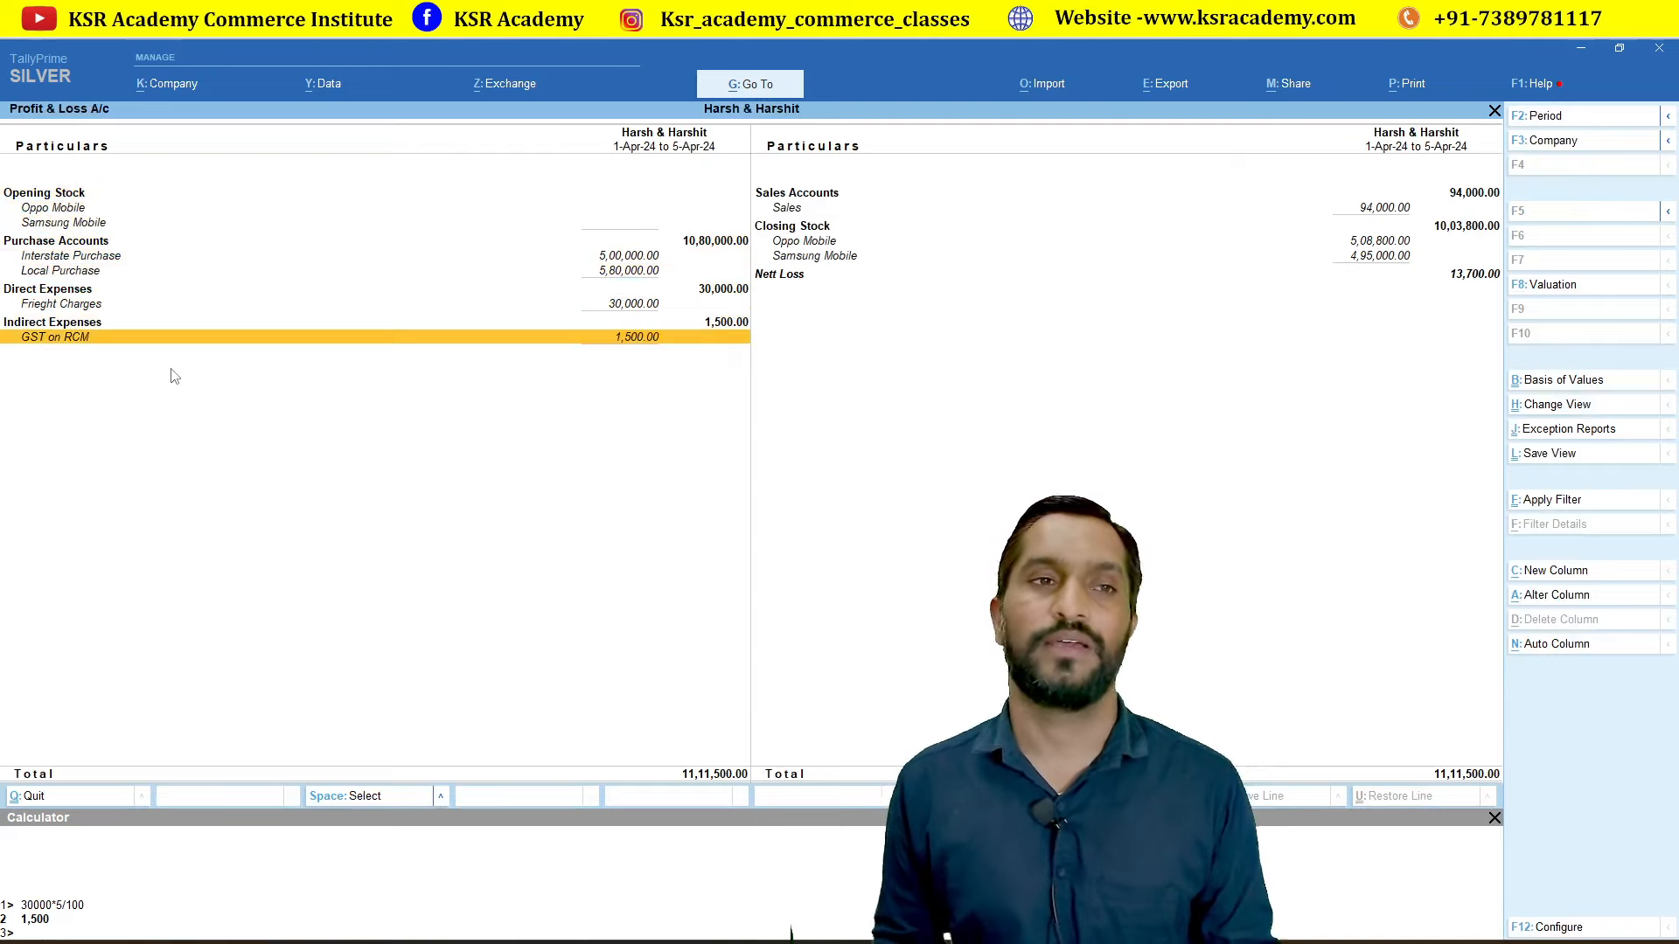
{"action": "key", "text": "Return"}
{"action": "key", "text": "Return"}
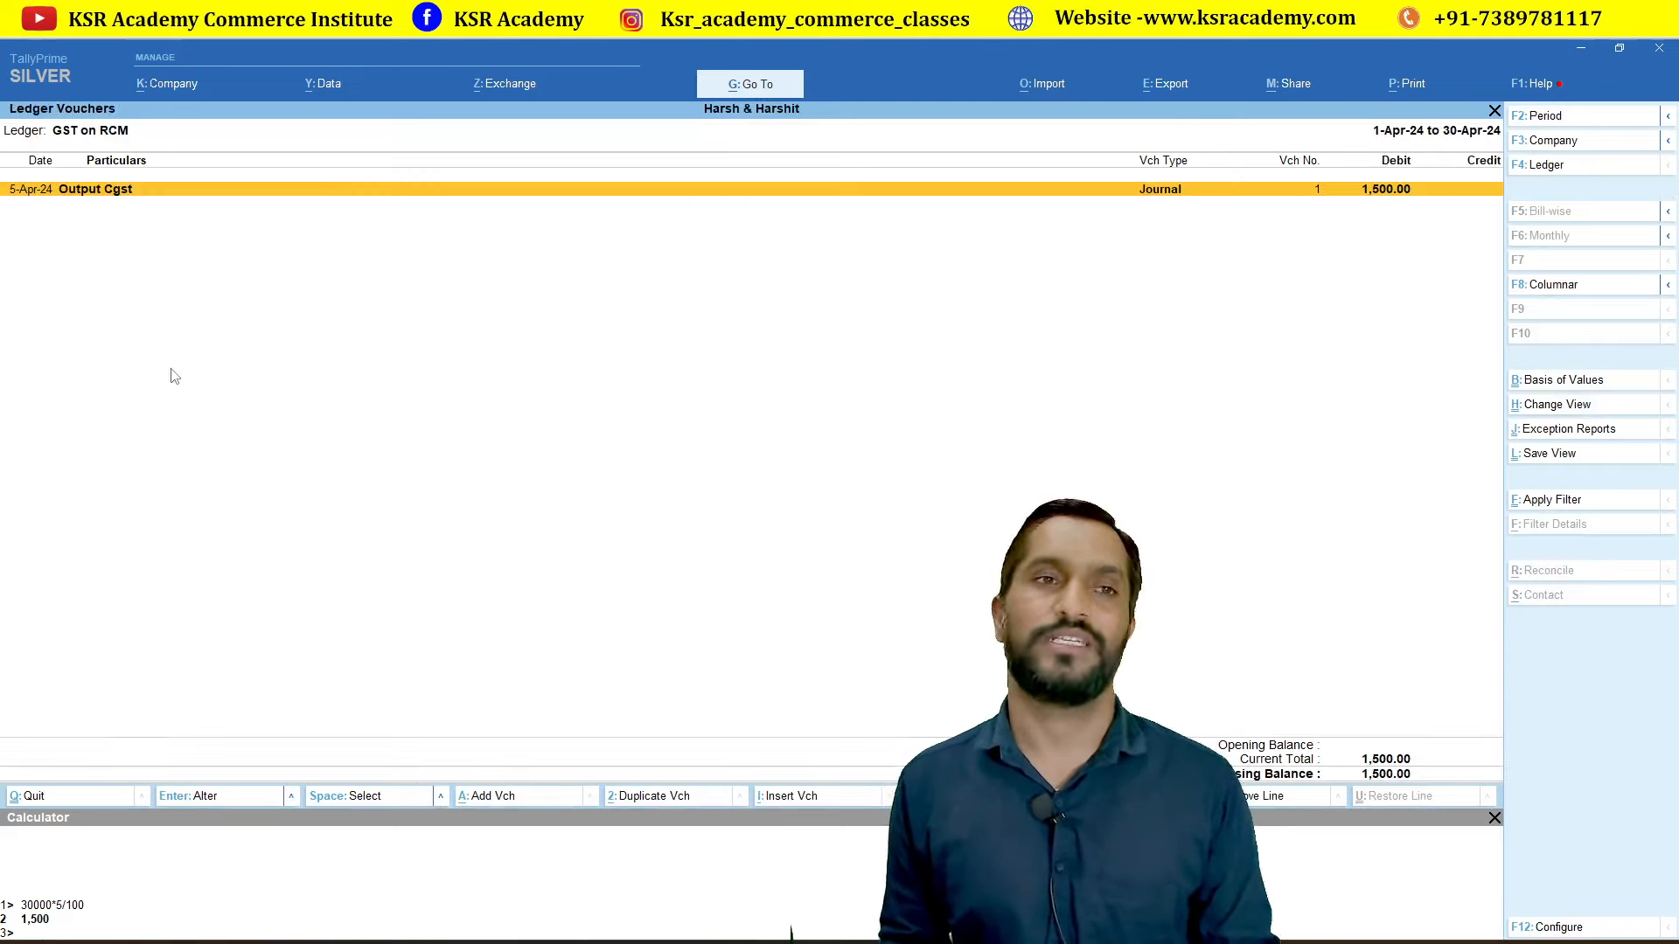